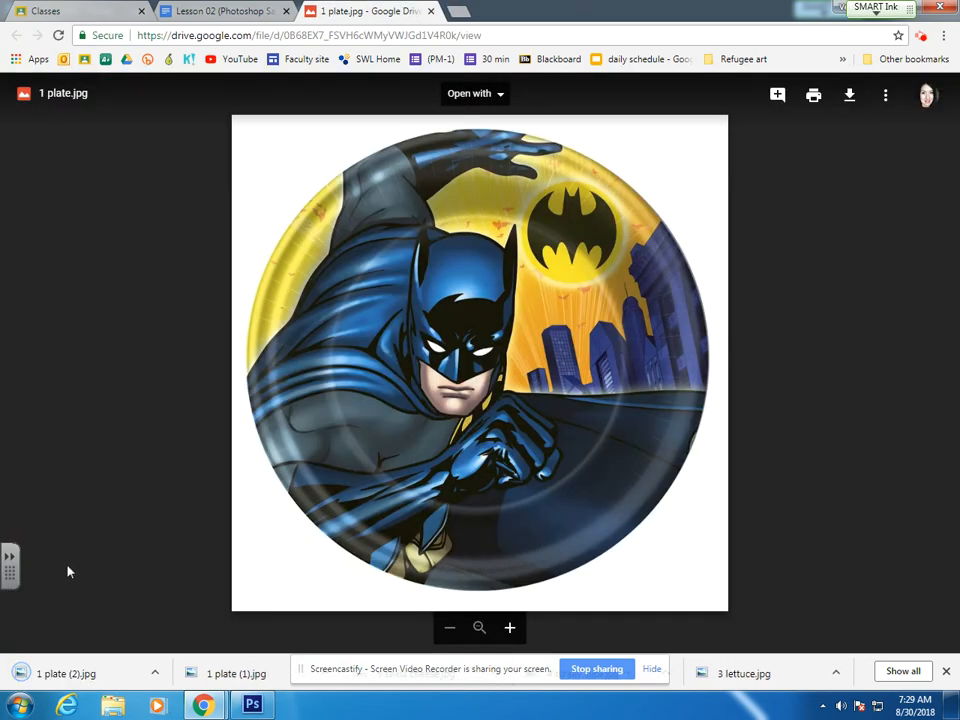
- Open the downloaded image 1 plate (2).jpg in Photoshop as its own document
{"action": "left_click_drag", "start_coordinate": [57, 678], "coordinate": [377, 300]}
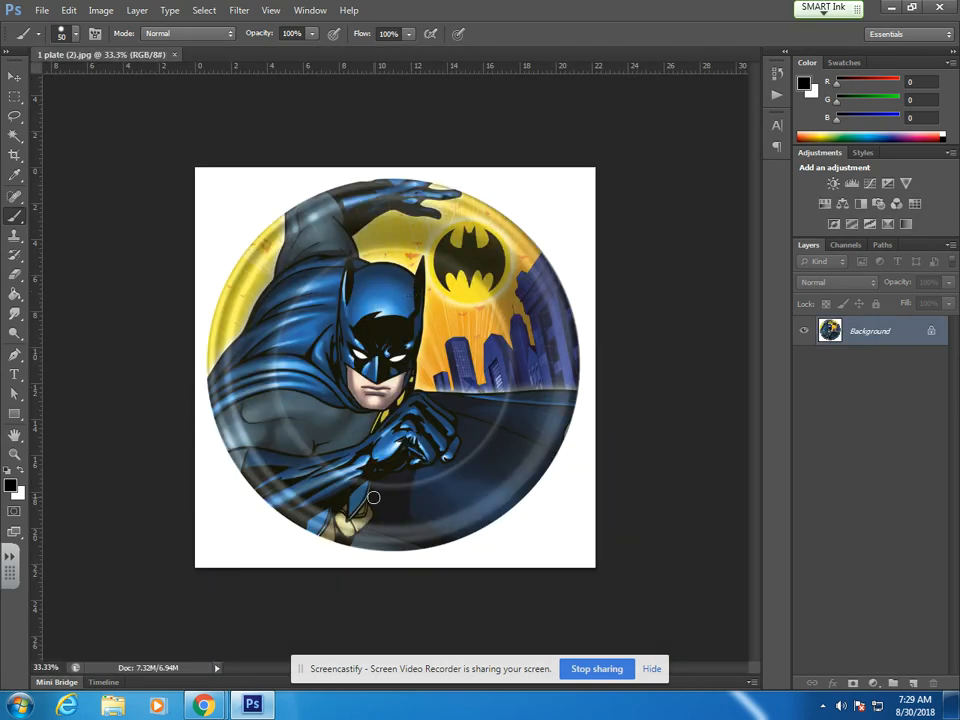
- Switch to Chrome, close the plate image and download the Image 2 bread picture linked in the lesson's Toolkit list
{"action": "mouse_move", "coordinate": [203, 705]}
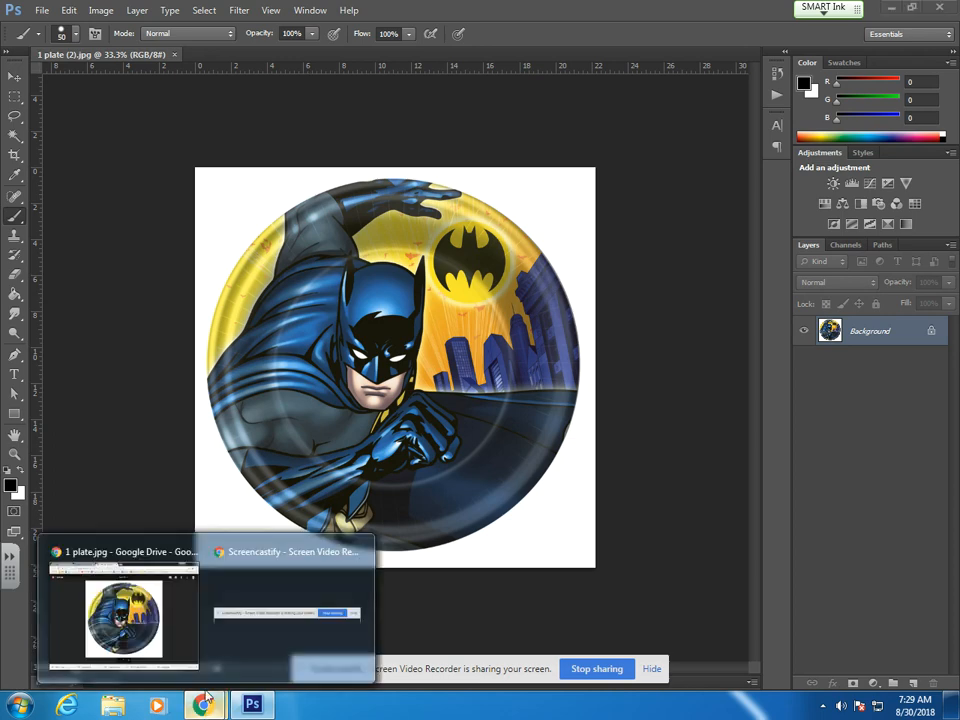
{"action": "left_click", "coordinate": [168, 645]}
{"action": "left_click", "coordinate": [431, 11]}
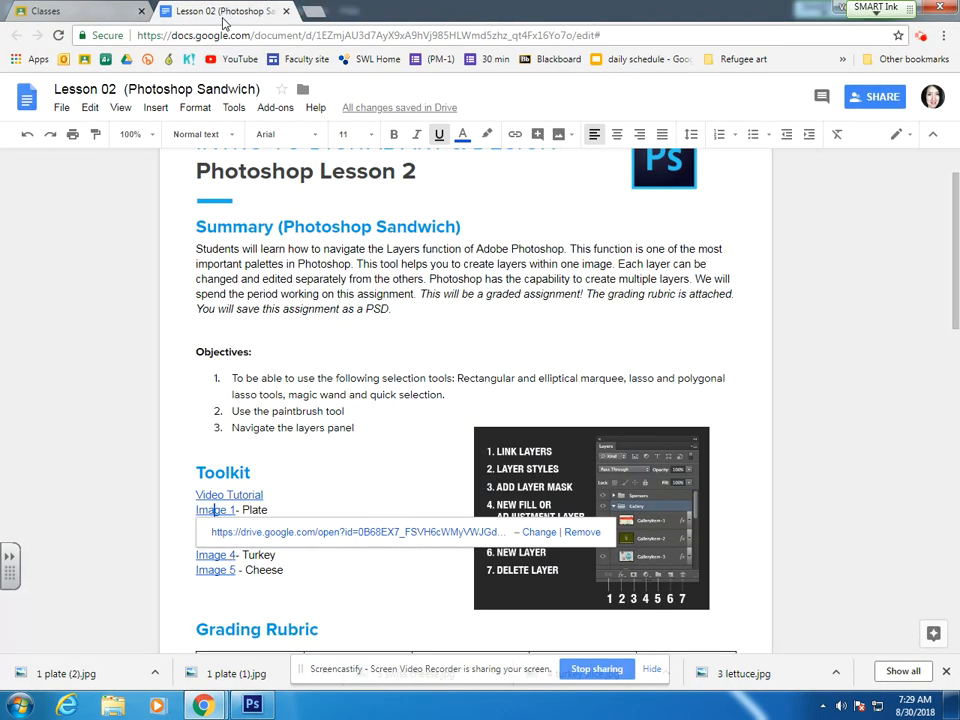
{"action": "left_click", "coordinate": [280, 511]}
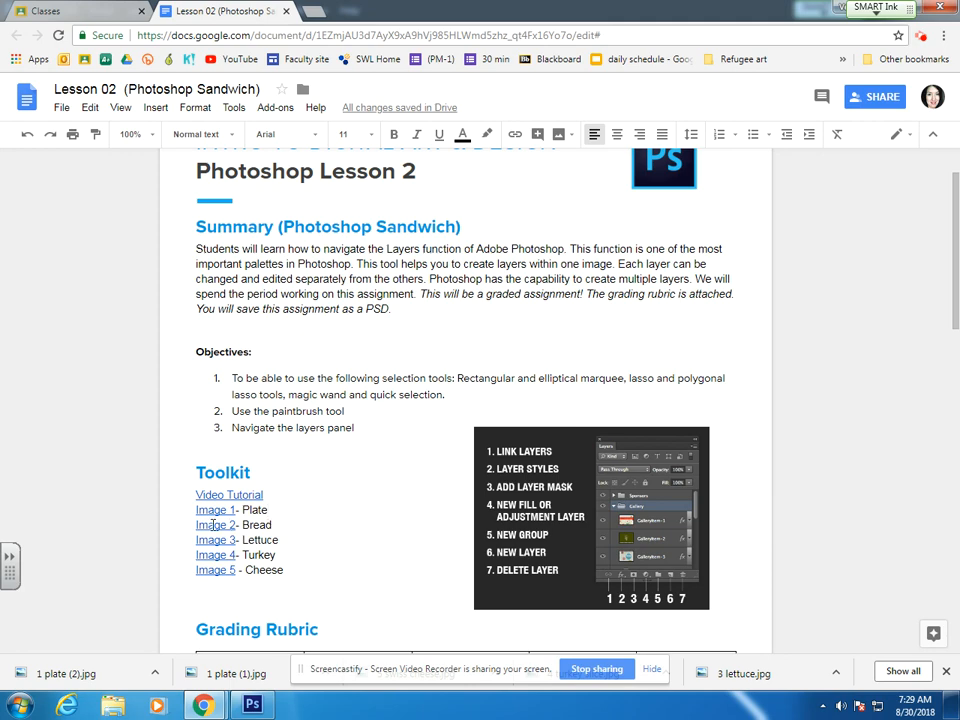
{"action": "left_click", "coordinate": [206, 525]}
{"action": "left_click", "coordinate": [278, 550]}
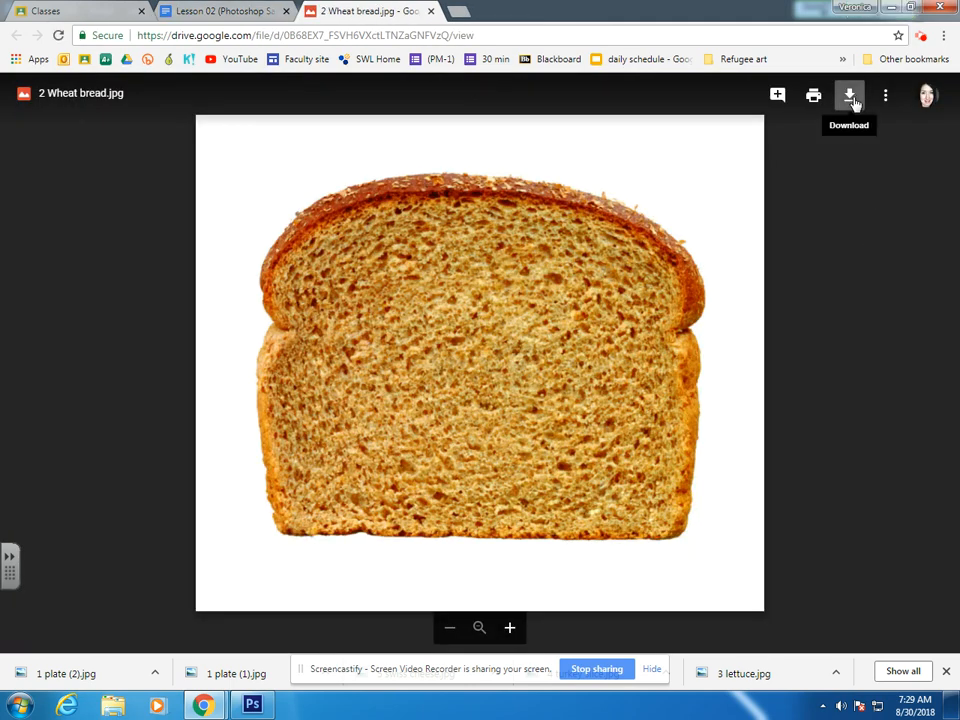
{"action": "left_click", "coordinate": [850, 96]}
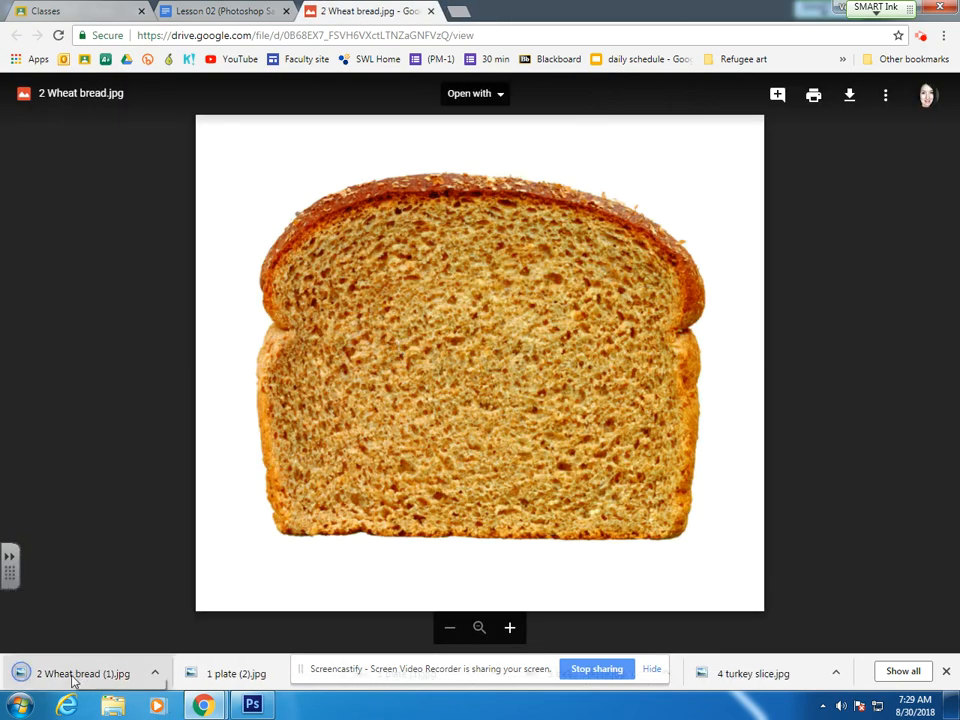
- Place 2 Wheat bread (1).jpg into the plate document in Photoshop, enlarge it to about 170% and move it to the plate's centre
{"action": "left_click", "coordinate": [252, 705]}
{"action": "left_click_drag", "start_coordinate": [385, 350], "coordinate": [384, 350]}
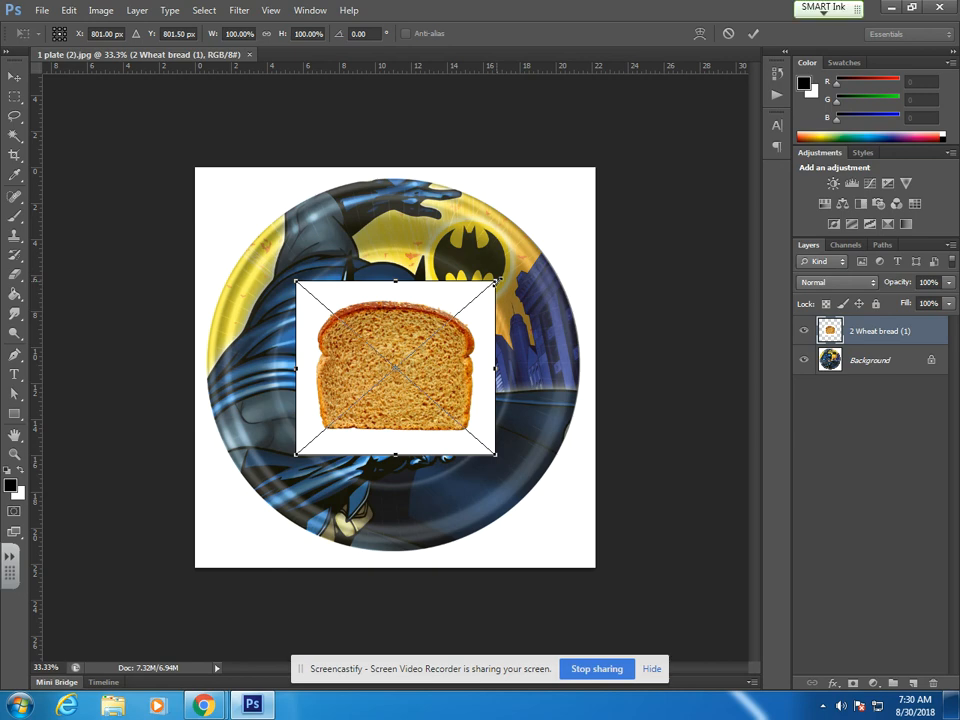
{"action": "left_click_drag", "start_coordinate": [495, 282], "coordinate": [636, 156]}
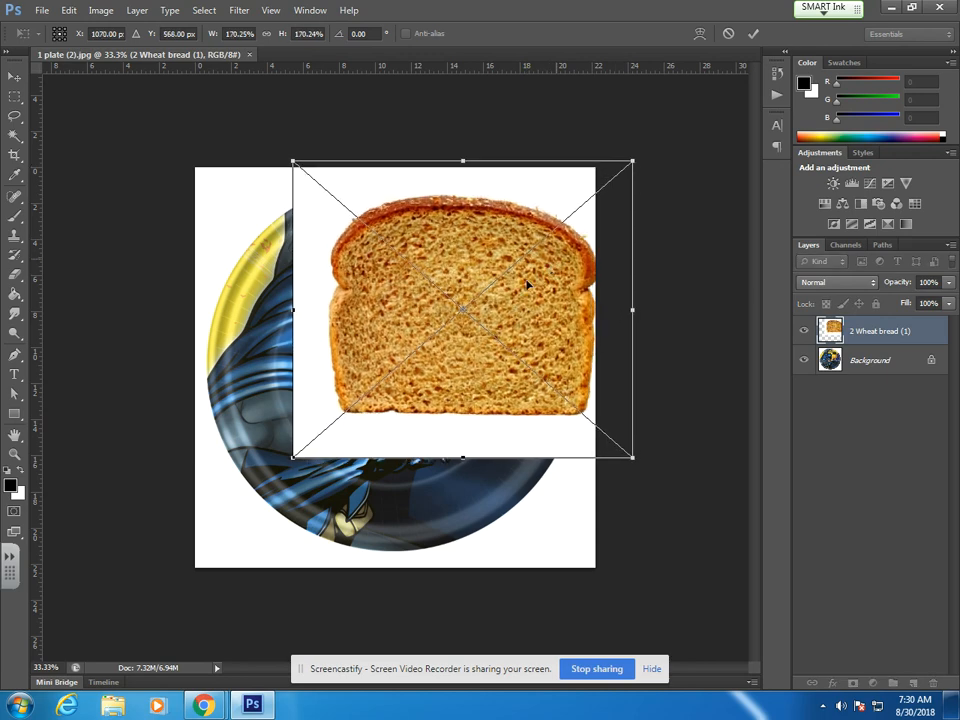
{"action": "left_click_drag", "start_coordinate": [557, 258], "coordinate": [484, 315]}
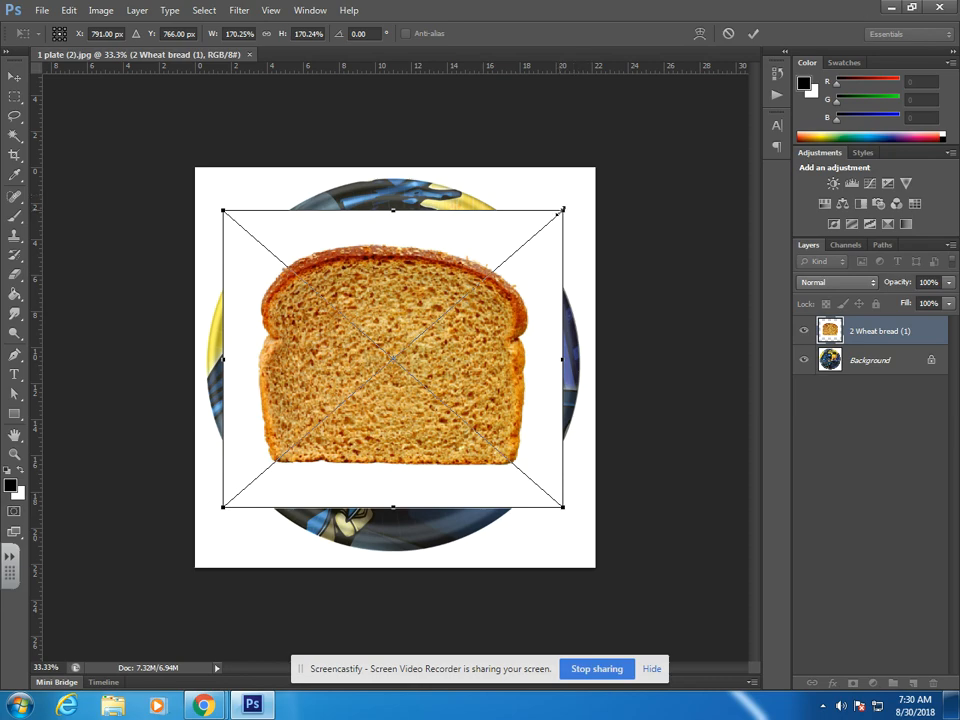
- Enlarge the placed bread proportionally to about 178%, commit the placement and centre the bread on the plate
{"action": "left_click_drag", "start_coordinate": [563, 210], "coordinate": [502, 112]}
{"action": "key", "text": "shift"}
{"action": "key", "text": "shift"}
{"action": "key", "text": "shift"}
{"action": "key", "text": "shift"}
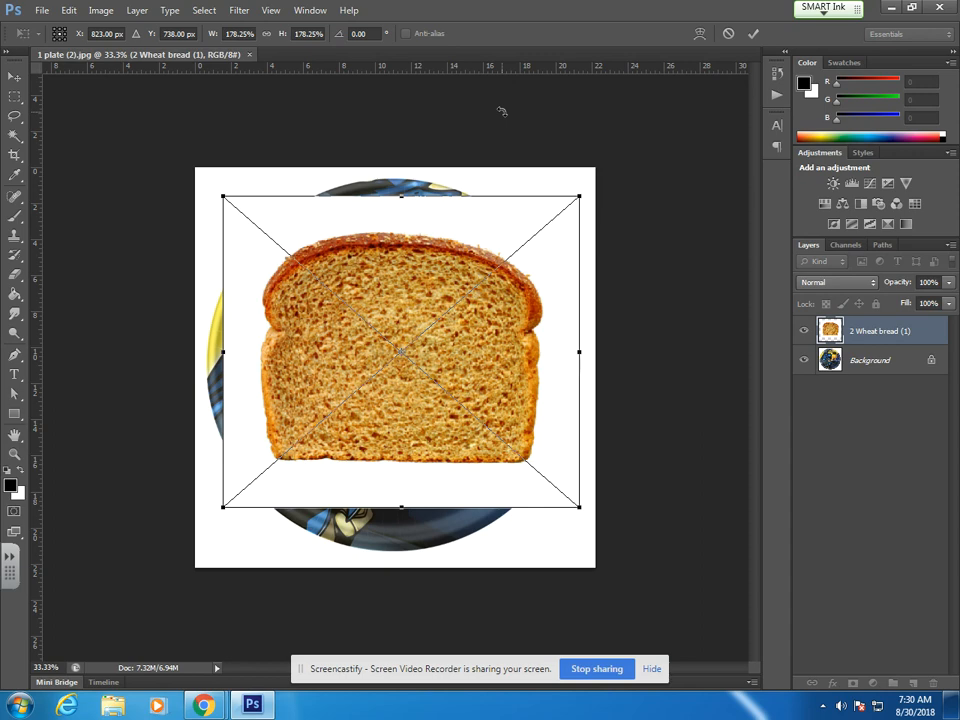
{"action": "key", "text": "Return"}
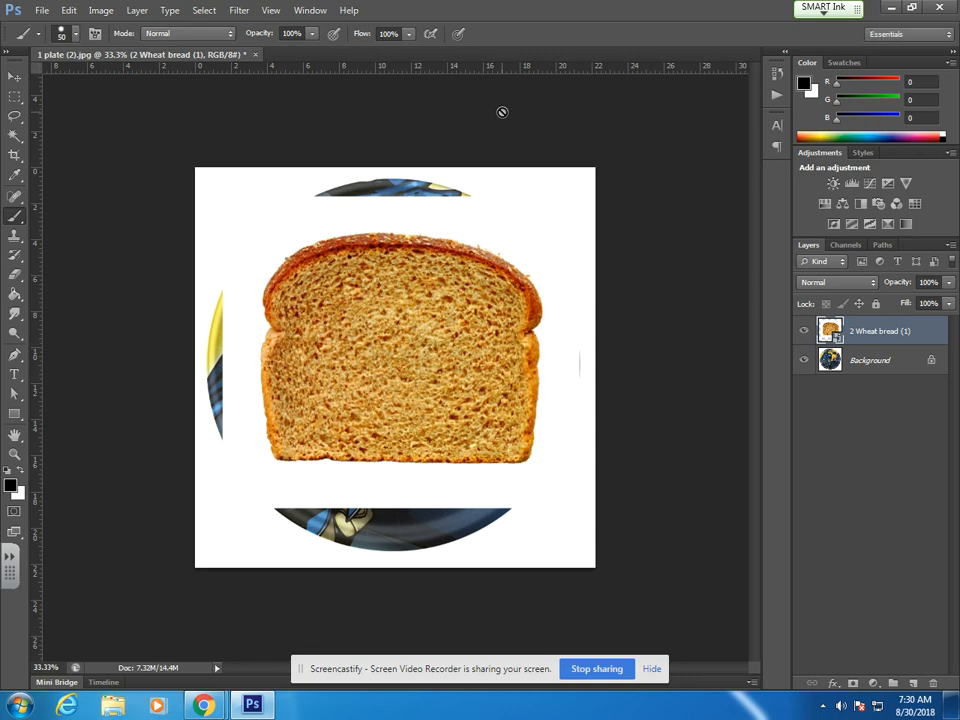
{"action": "left_click", "coordinate": [13, 80]}
{"action": "left_click_drag", "start_coordinate": [407, 339], "coordinate": [395, 345]}
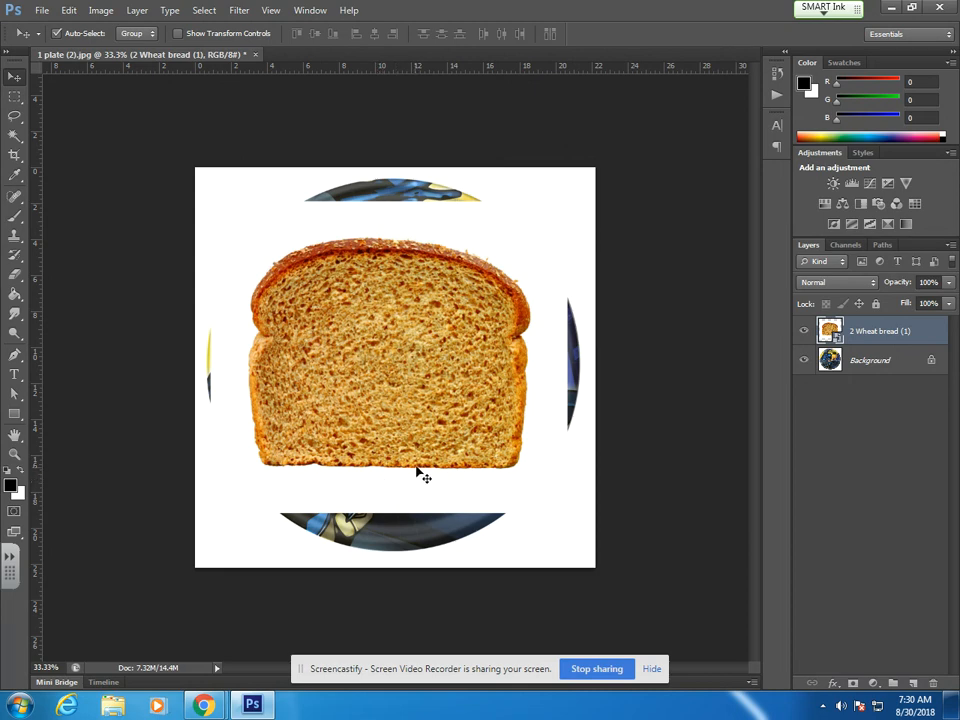
{"action": "right_click", "coordinate": [868, 337]}
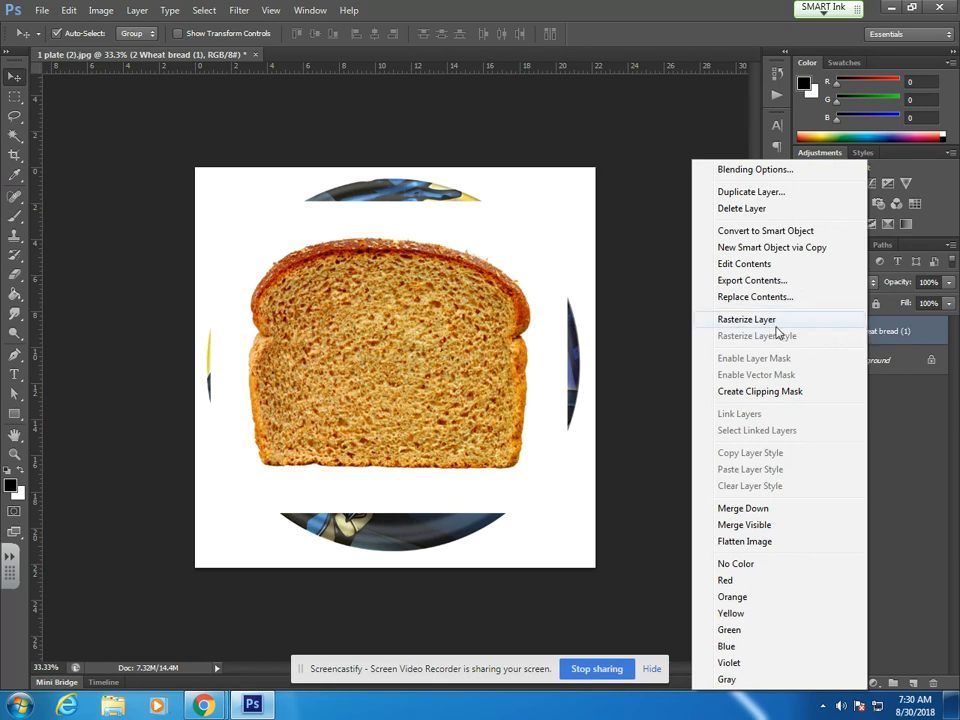
{"action": "left_click", "coordinate": [673, 252]}
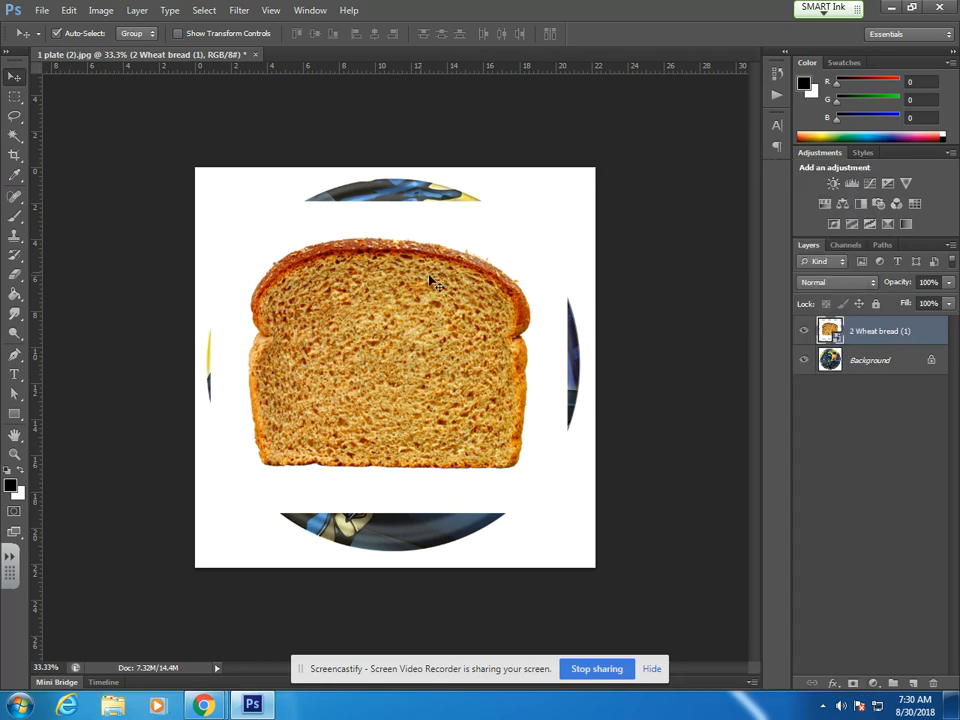
- Select the white background around the bread with the Magic Wand tool and try to delete it
{"action": "left_click", "coordinate": [17, 142]}
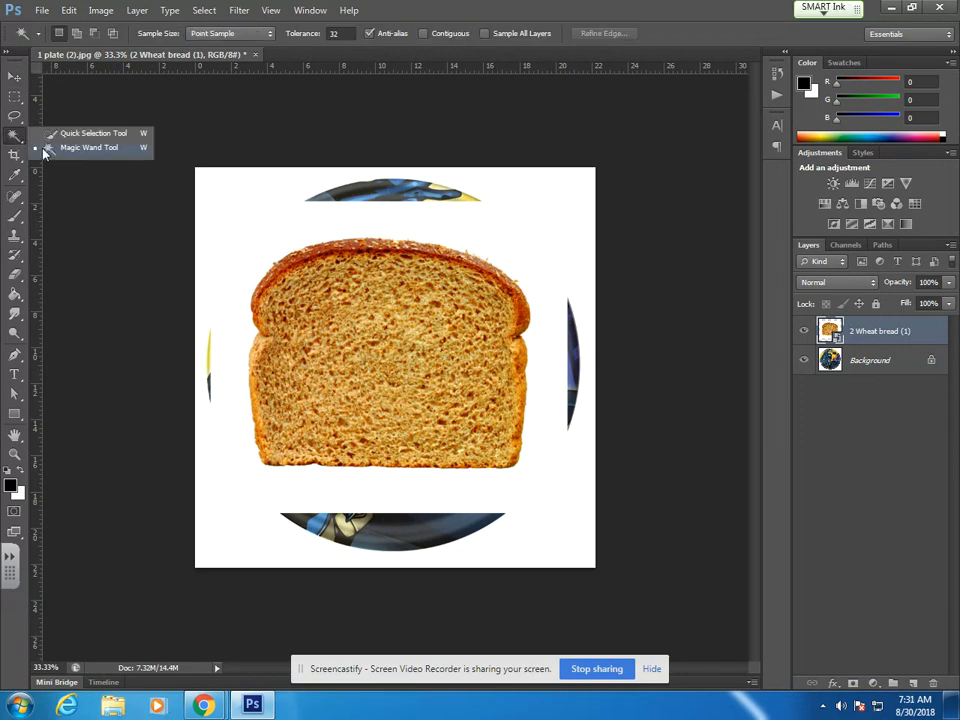
{"action": "left_click", "coordinate": [44, 150]}
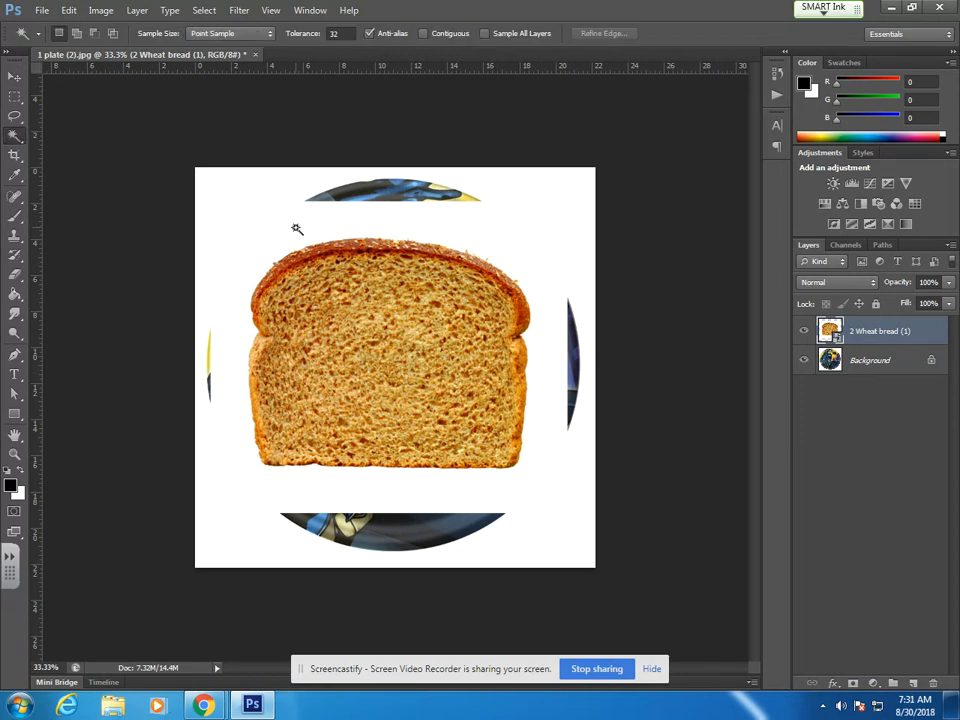
{"action": "left_click", "coordinate": [296, 229]}
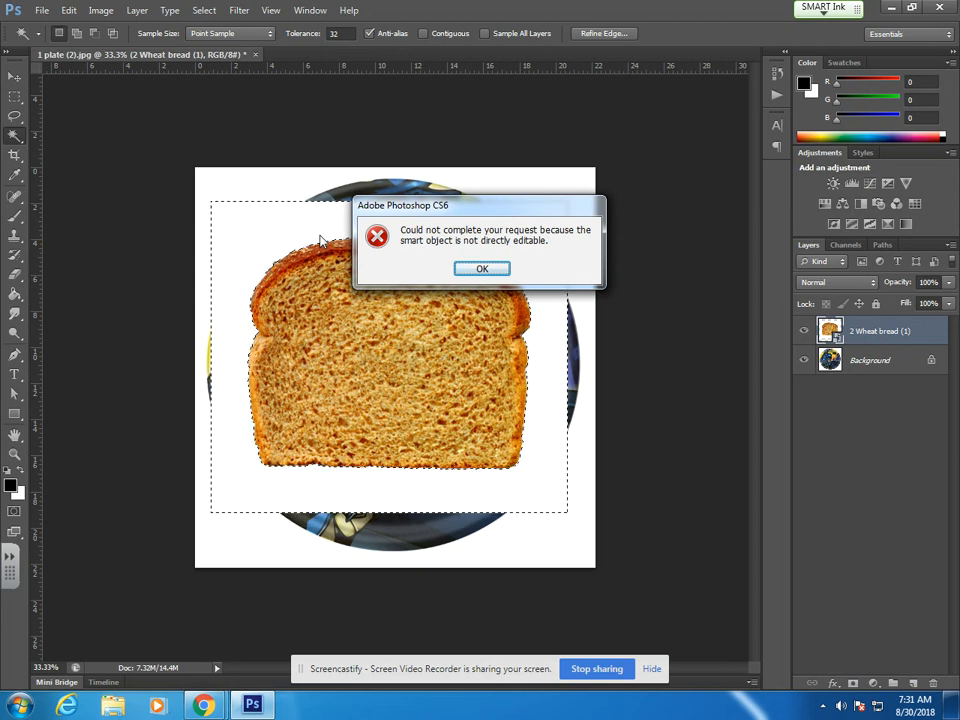
{"action": "left_click", "coordinate": [482, 269]}
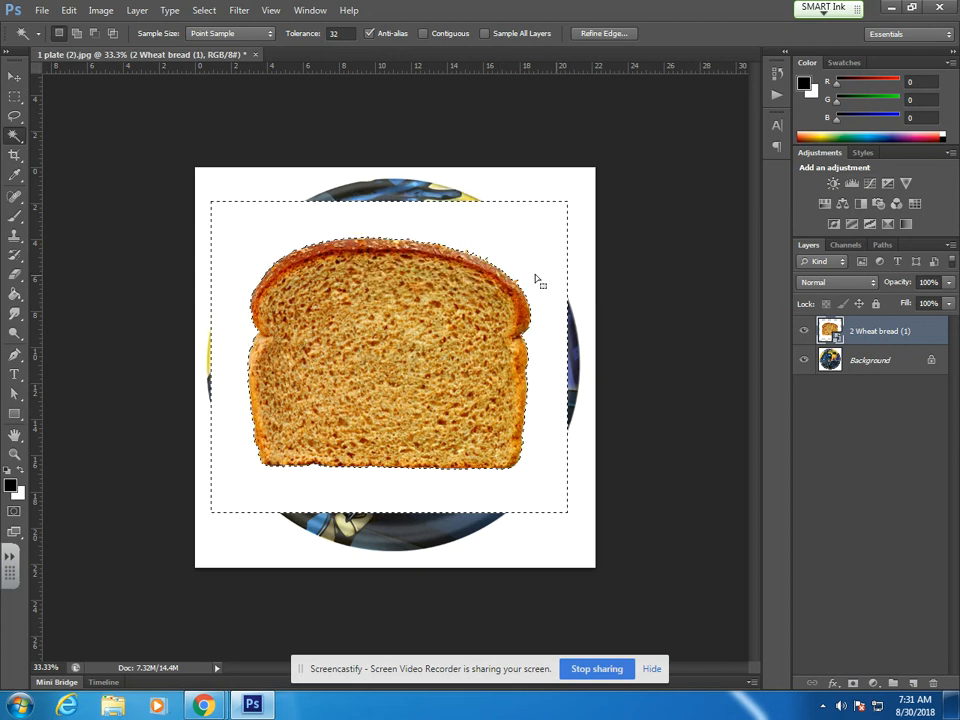
- Rasterize the 2 Wheat bread (1) layer and delete the selected white background around the bread
{"action": "right_click", "coordinate": [855, 337]}
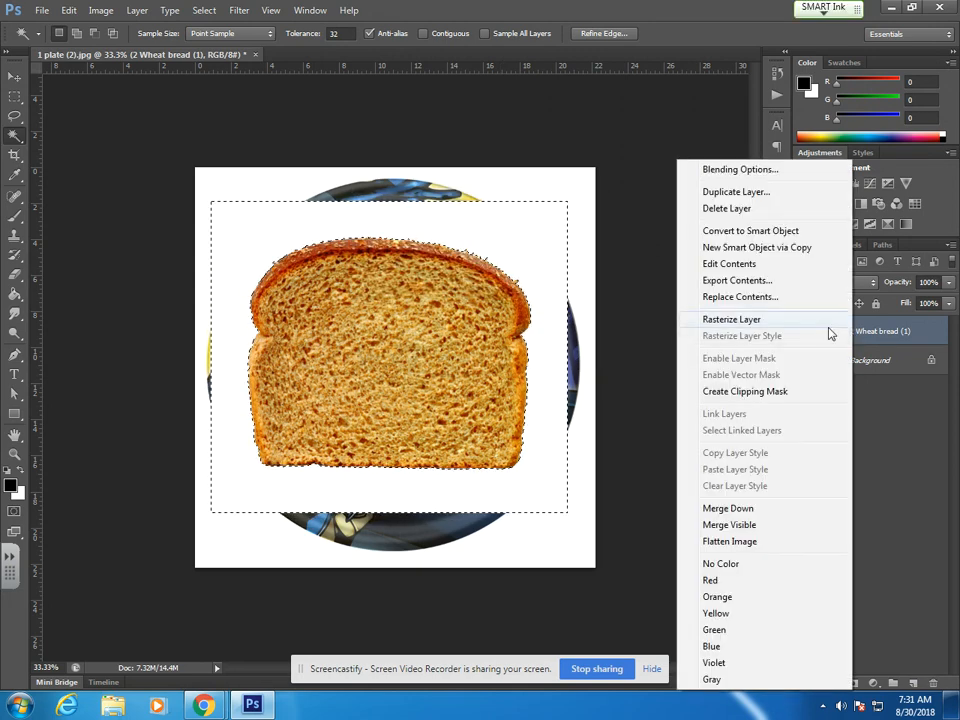
{"action": "left_click", "coordinate": [750, 322]}
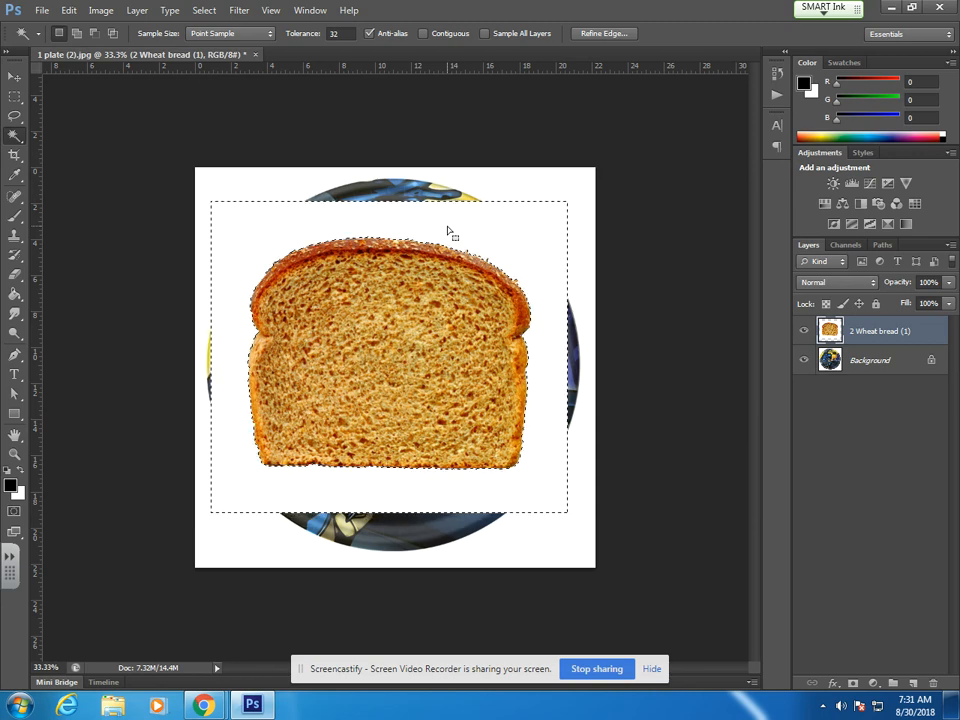
{"action": "key", "text": "Delete"}
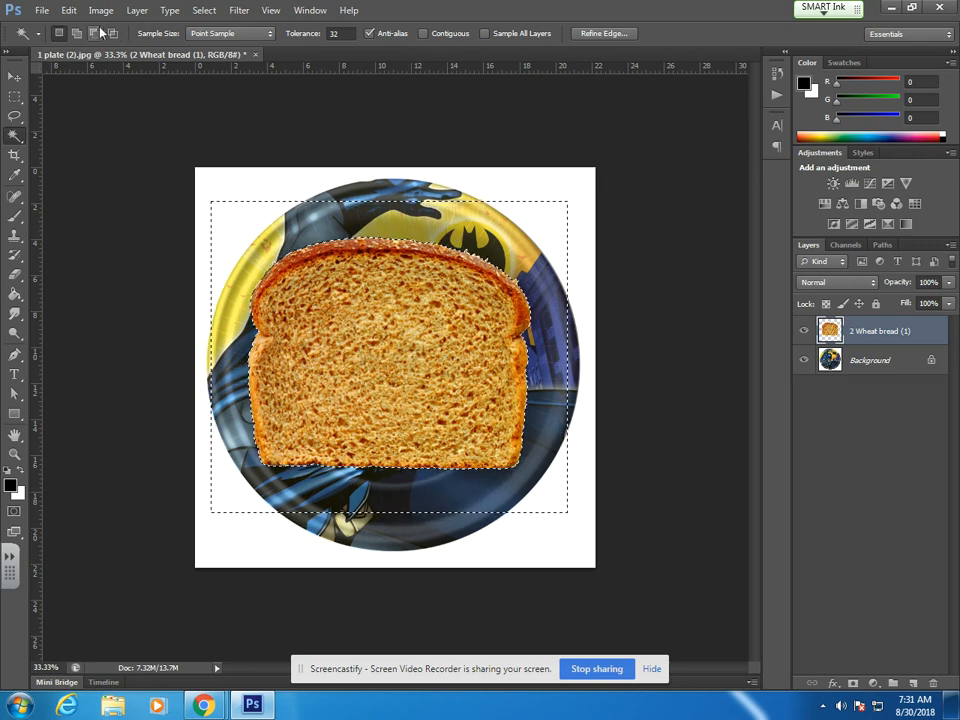
- Deselect the cleared area around the bread
{"action": "left_click", "coordinate": [208, 11]}
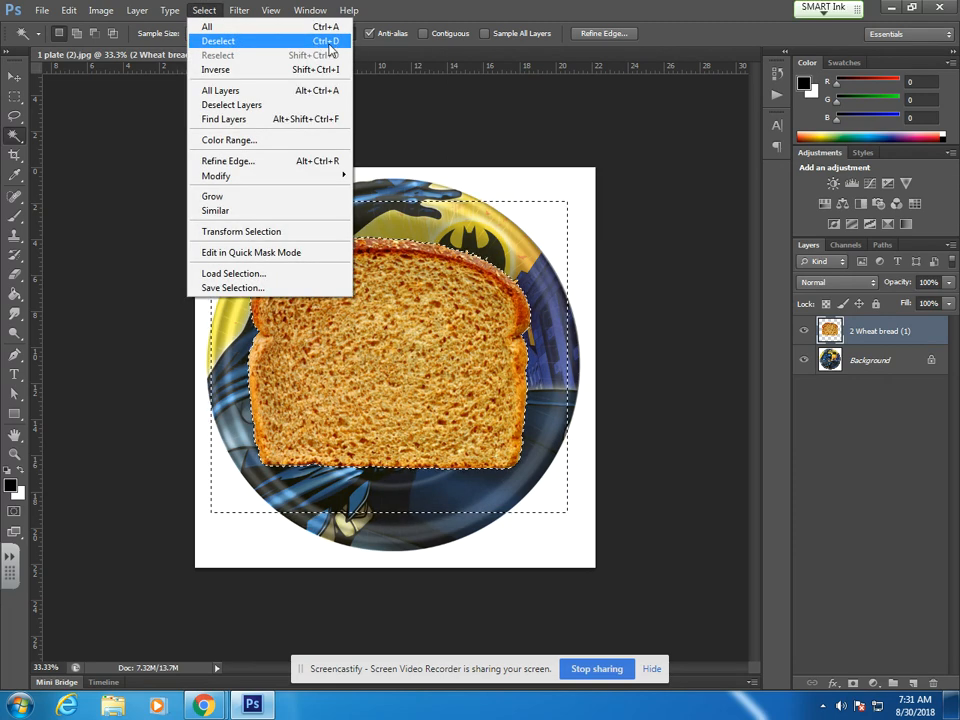
{"action": "left_click", "coordinate": [409, 16]}
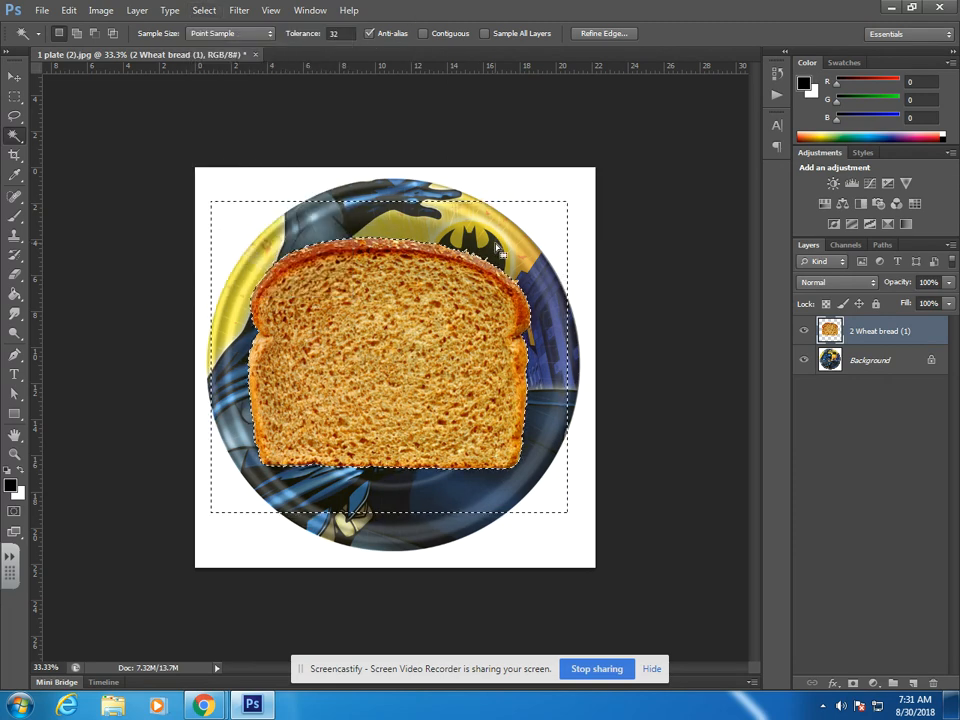
{"action": "key", "text": "ctrl+d"}
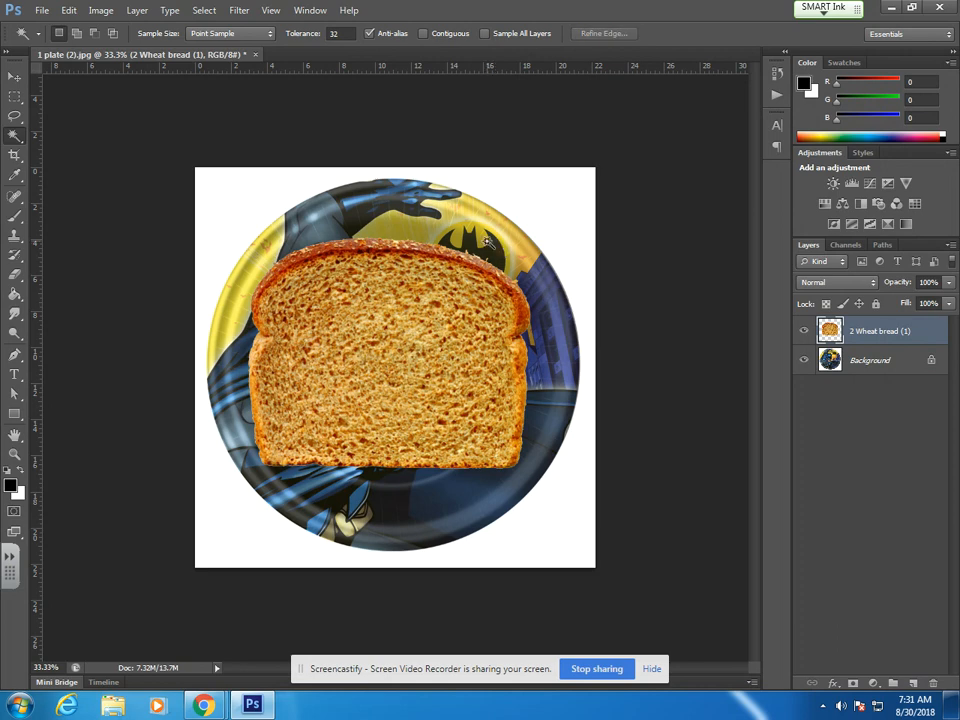
- Switch to Chrome, close the bread image and download the Image 3 lettuce picture linked in the lesson's Toolkit list
{"action": "mouse_move", "coordinate": [205, 706]}
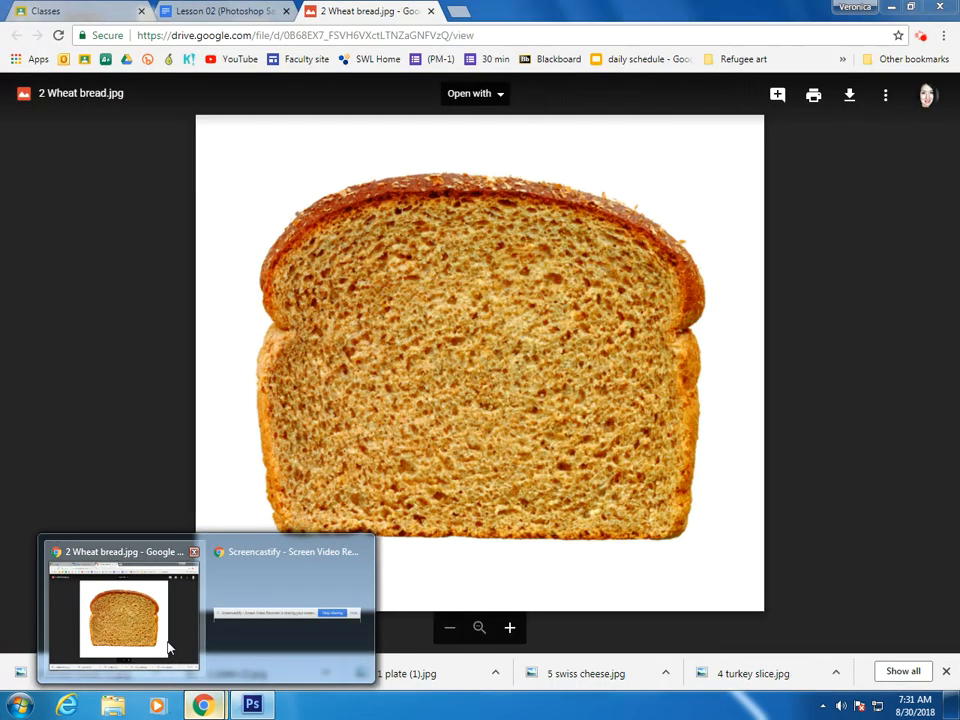
{"action": "left_click", "coordinate": [160, 635]}
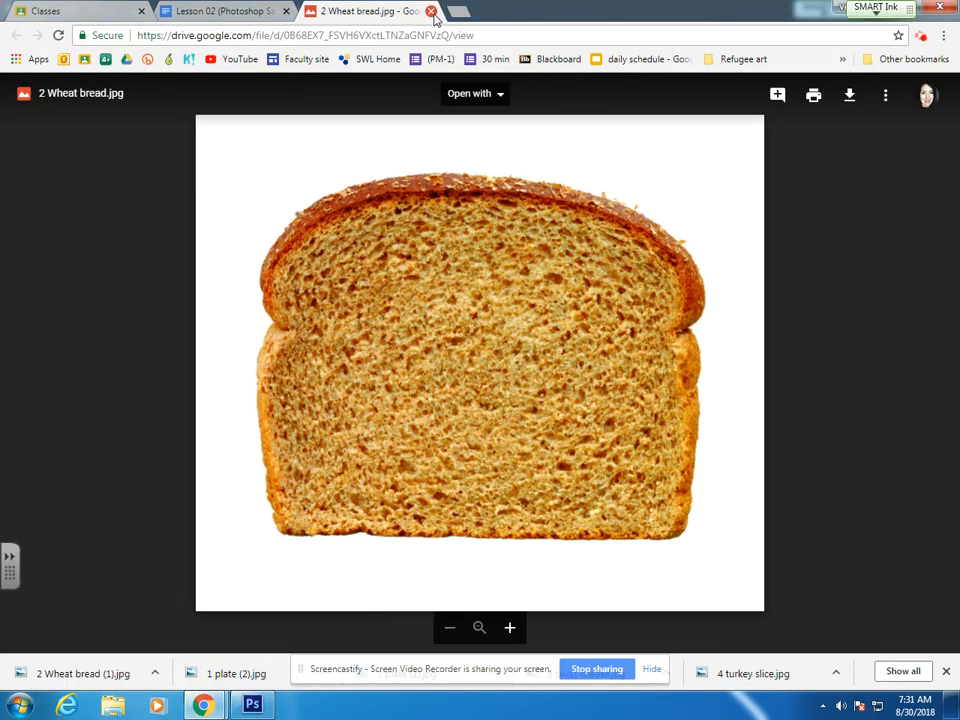
{"action": "left_click", "coordinate": [430, 11]}
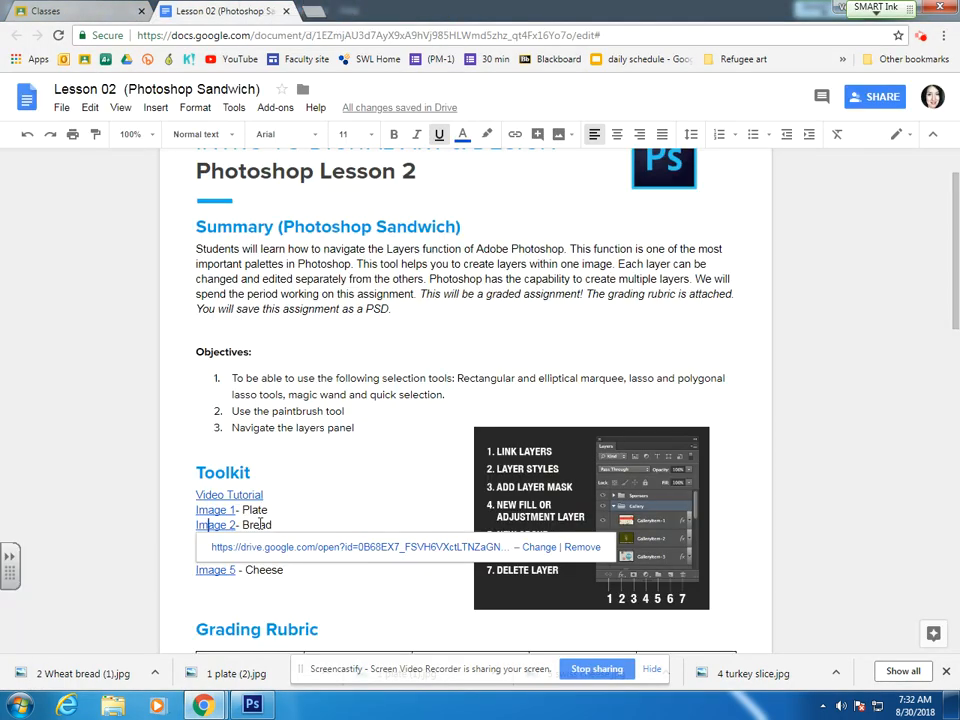
{"action": "left_click", "coordinate": [259, 524]}
{"action": "left_click", "coordinate": [218, 539]}
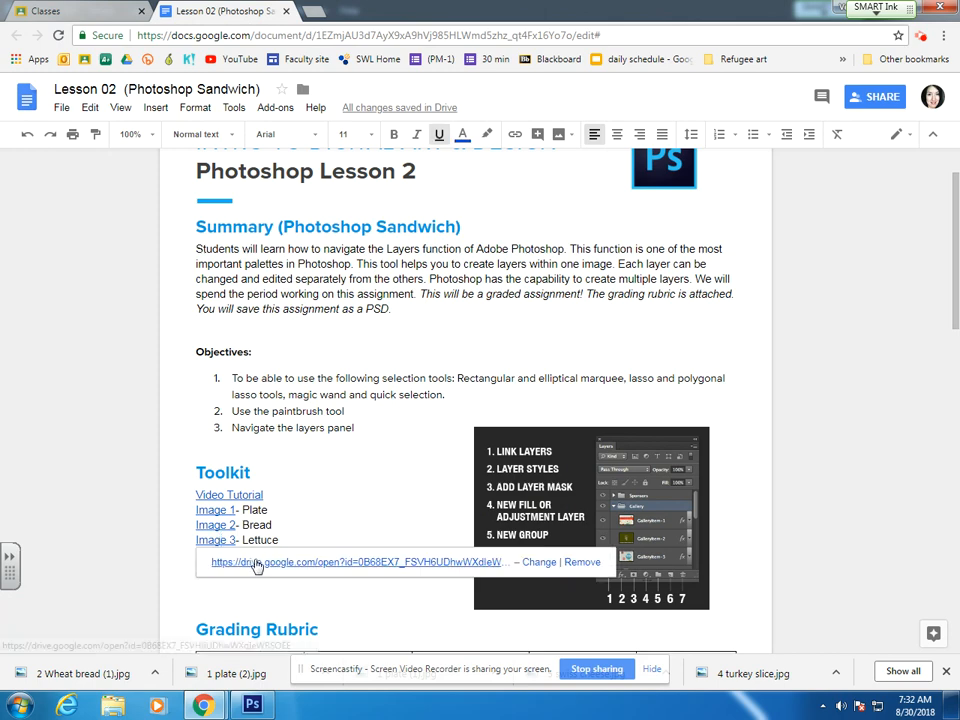
{"action": "left_click", "coordinate": [255, 565]}
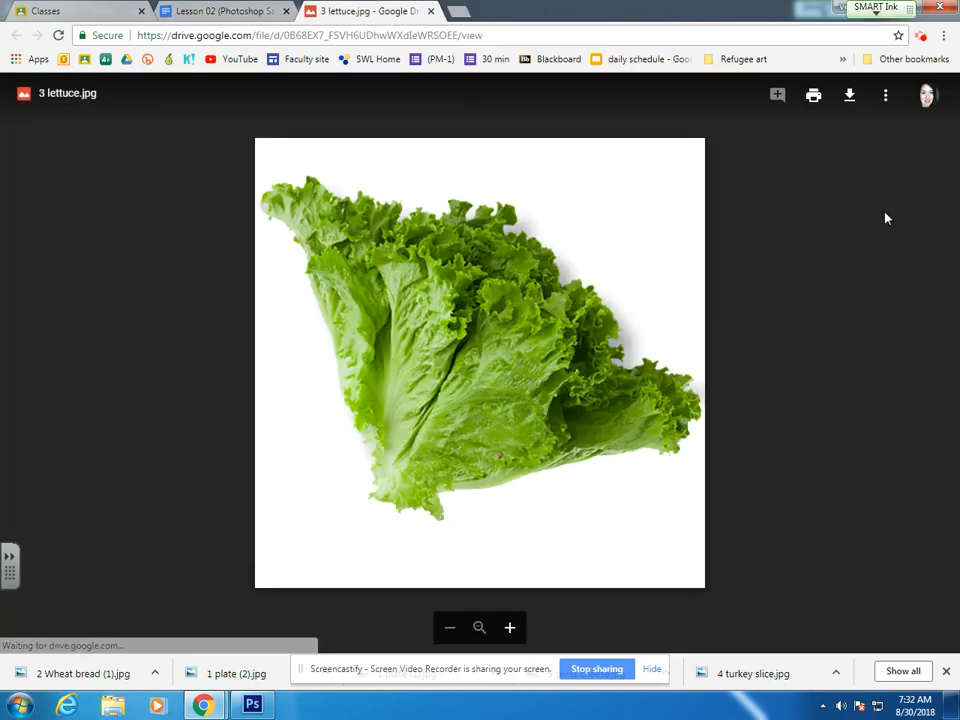
{"action": "left_click", "coordinate": [853, 94]}
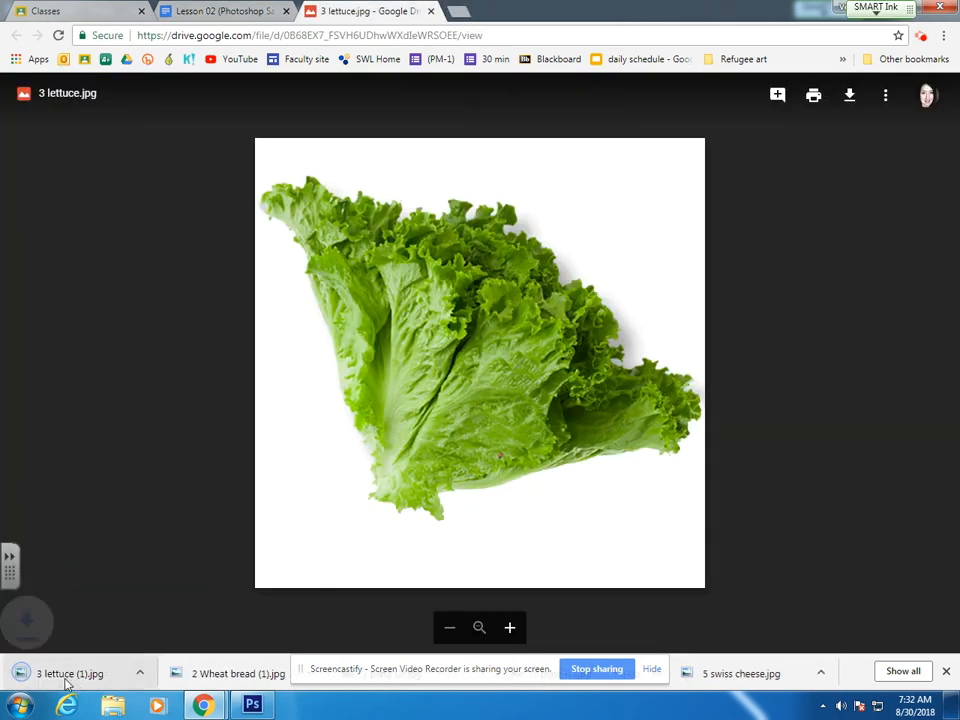
- Place 3 lettuce (1).jpg over the bread in Photoshop, enlarge it proportionally to about 390% and commit the placement
{"action": "left_click_drag", "start_coordinate": [64, 676], "coordinate": [399, 328]}
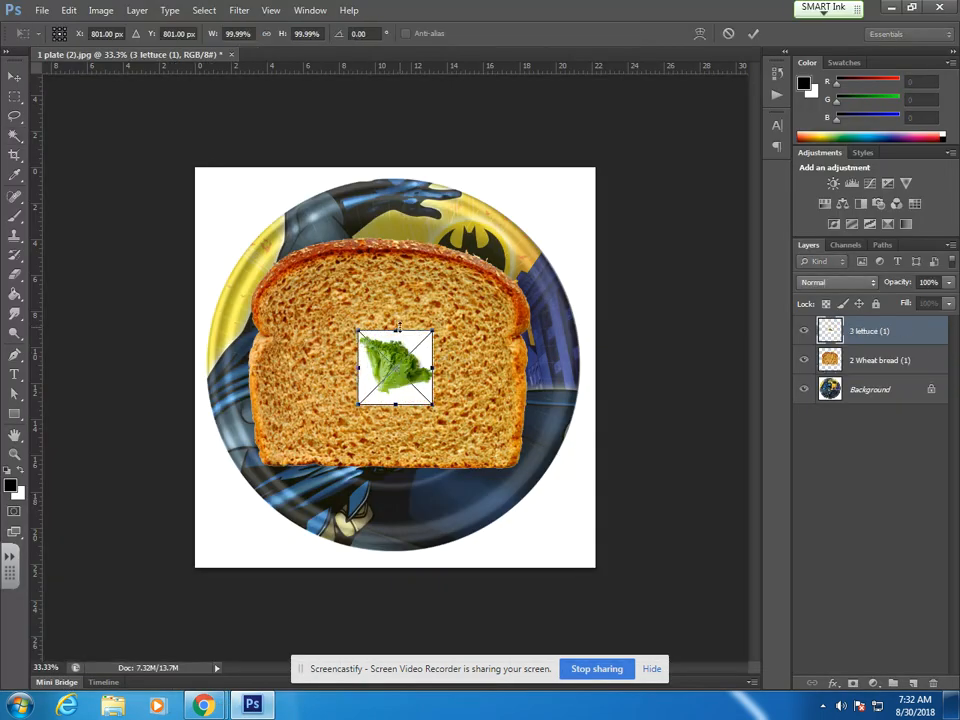
{"action": "left_click_drag", "start_coordinate": [432, 331], "coordinate": [579, 184]}
{"action": "left_click_drag", "start_coordinate": [524, 268], "coordinate": [423, 368]}
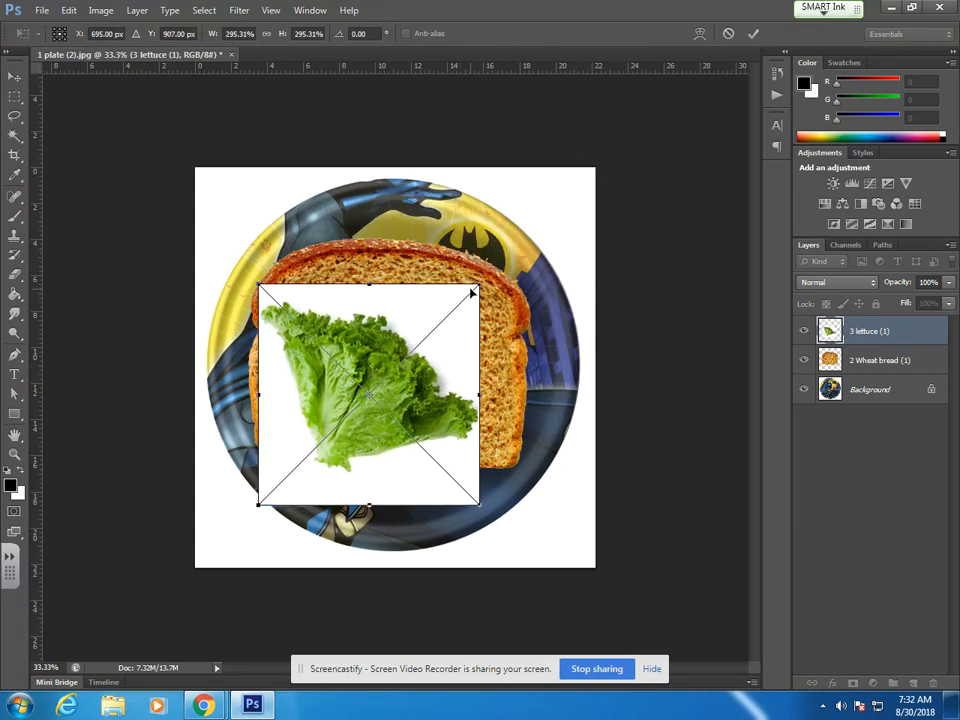
{"action": "left_click_drag", "start_coordinate": [479, 285], "coordinate": [594, 171]}
{"action": "left_click_drag", "start_coordinate": [519, 253], "coordinate": [489, 281]}
{"action": "left_click_drag", "start_coordinate": [557, 228], "coordinate": [517, 246]}
{"action": "left_click_drag", "start_coordinate": [485, 292], "coordinate": [505, 267]}
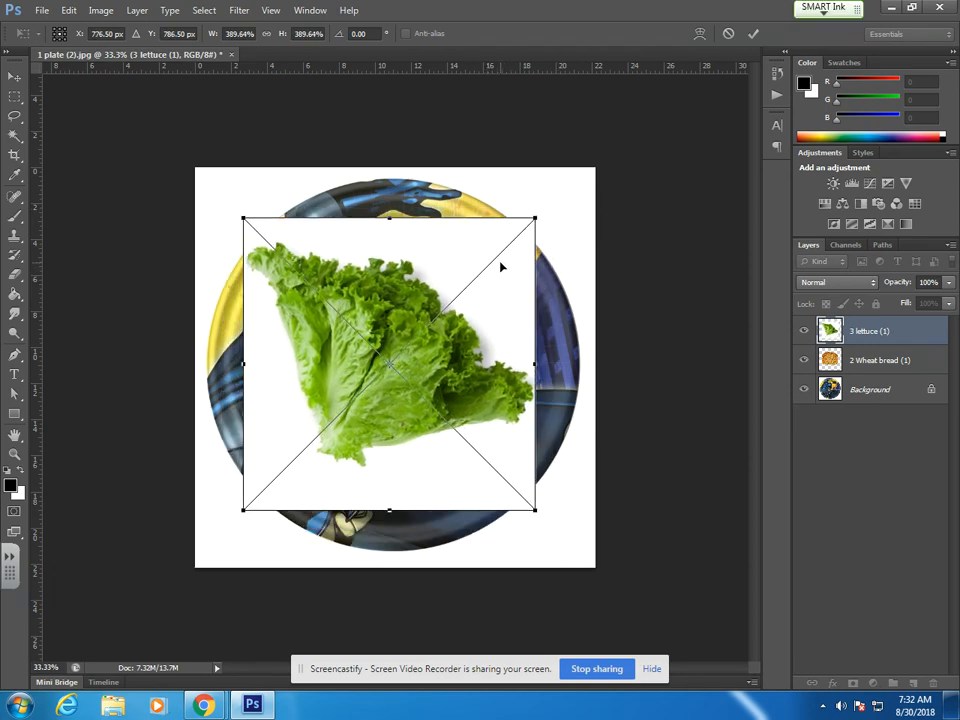
{"action": "key", "text": "Return"}
- Select the white background around the lettuce with the Magic Wand, rasterize the 3 lettuce (1) layer, delete the background and deselect
{"action": "key", "text": "w"}
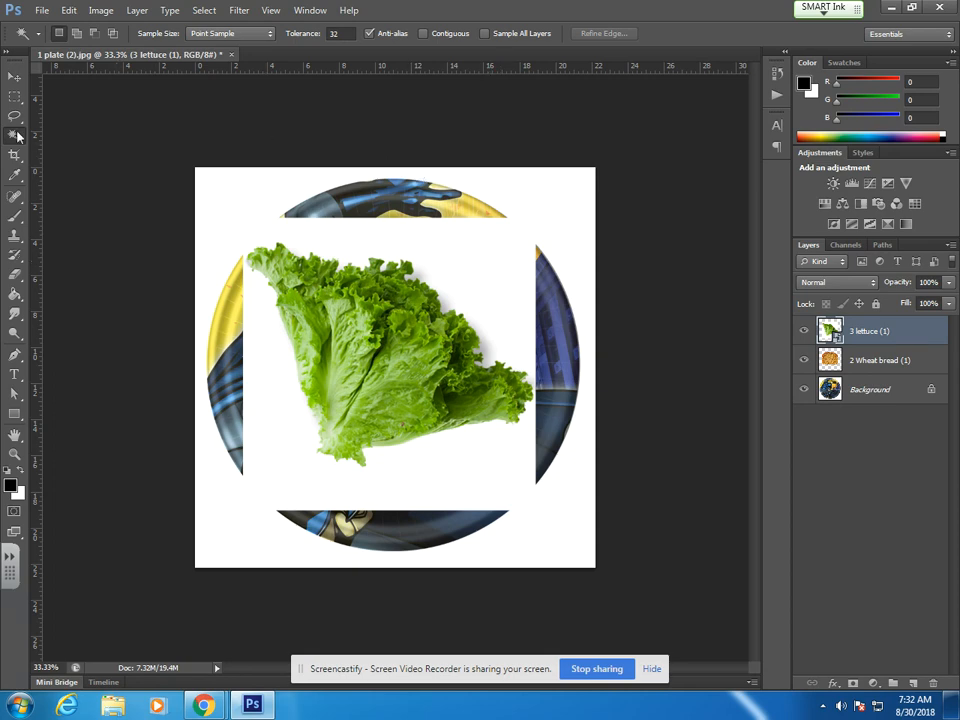
{"action": "left_click", "coordinate": [490, 281]}
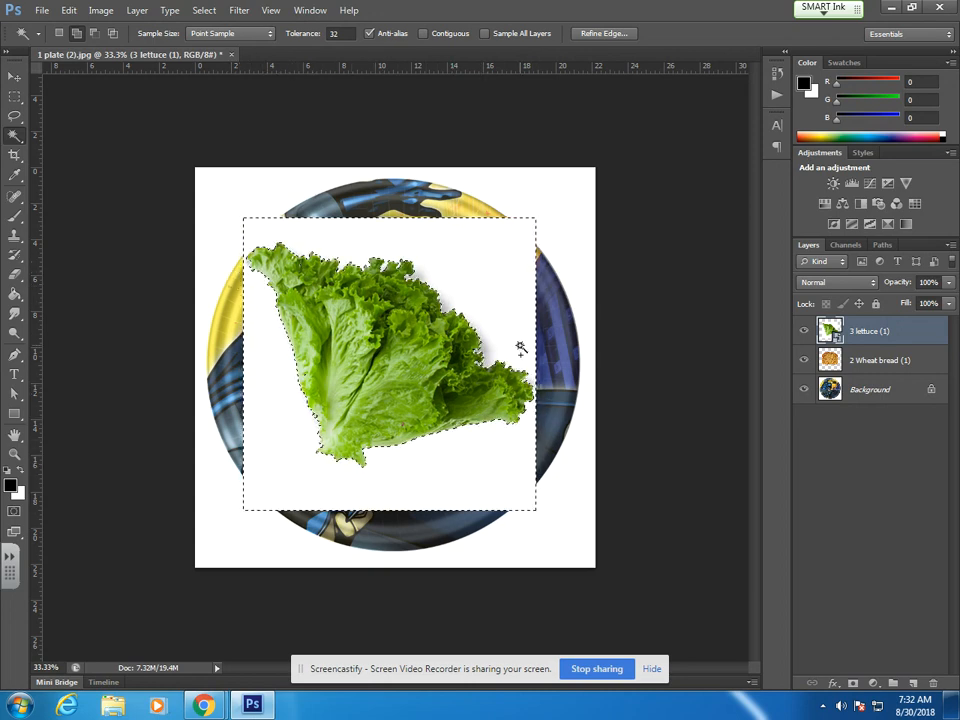
{"action": "right_click", "coordinate": [887, 333]}
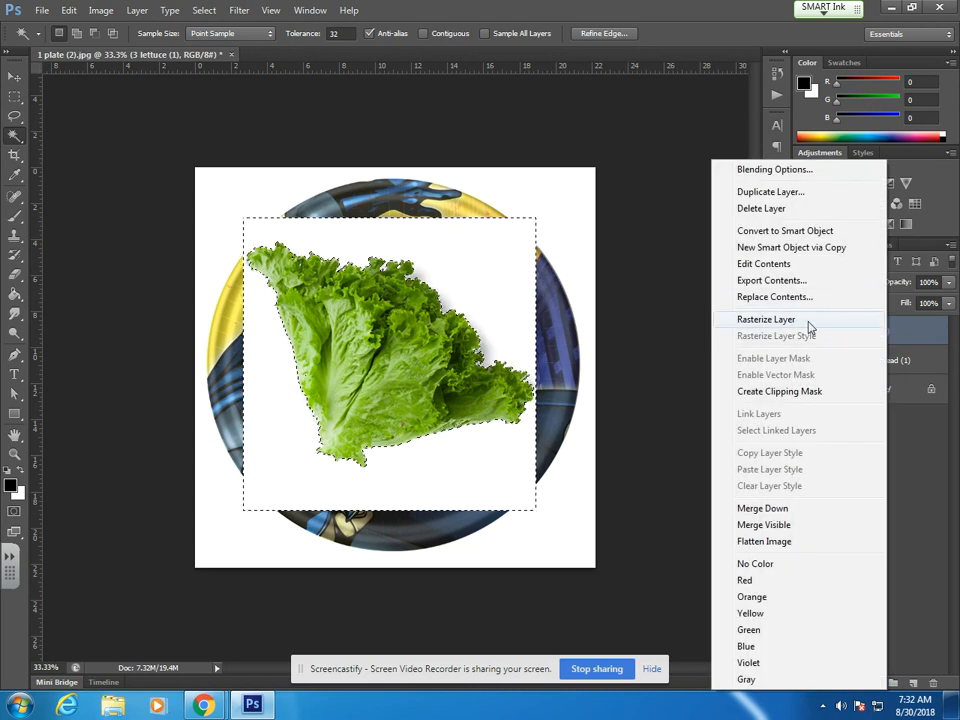
{"action": "left_click", "coordinate": [787, 320]}
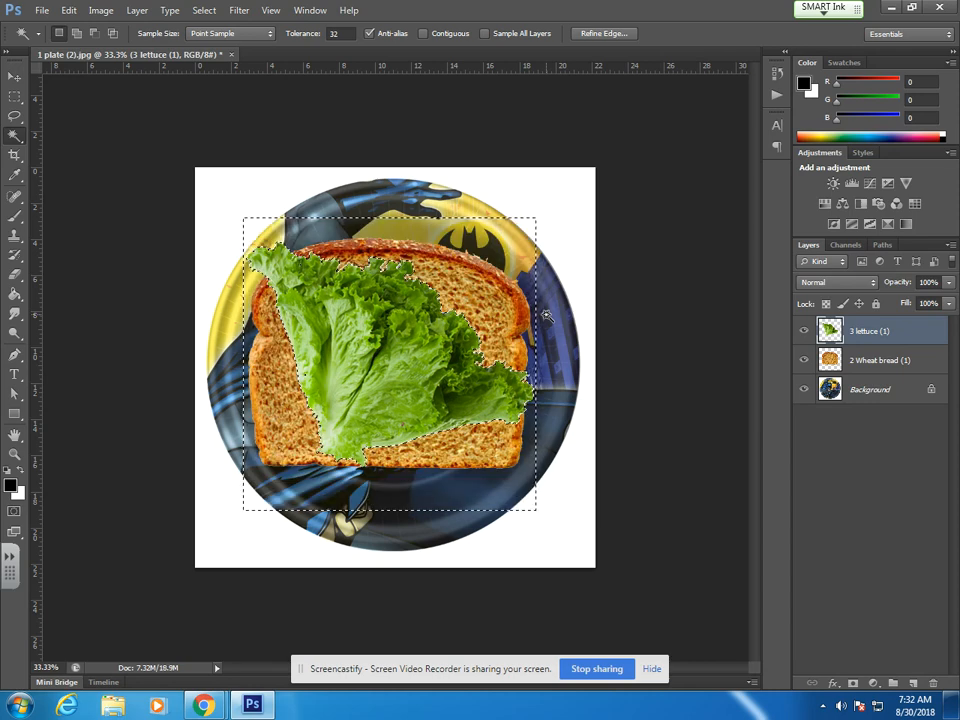
{"action": "key", "text": "ctrl+d"}
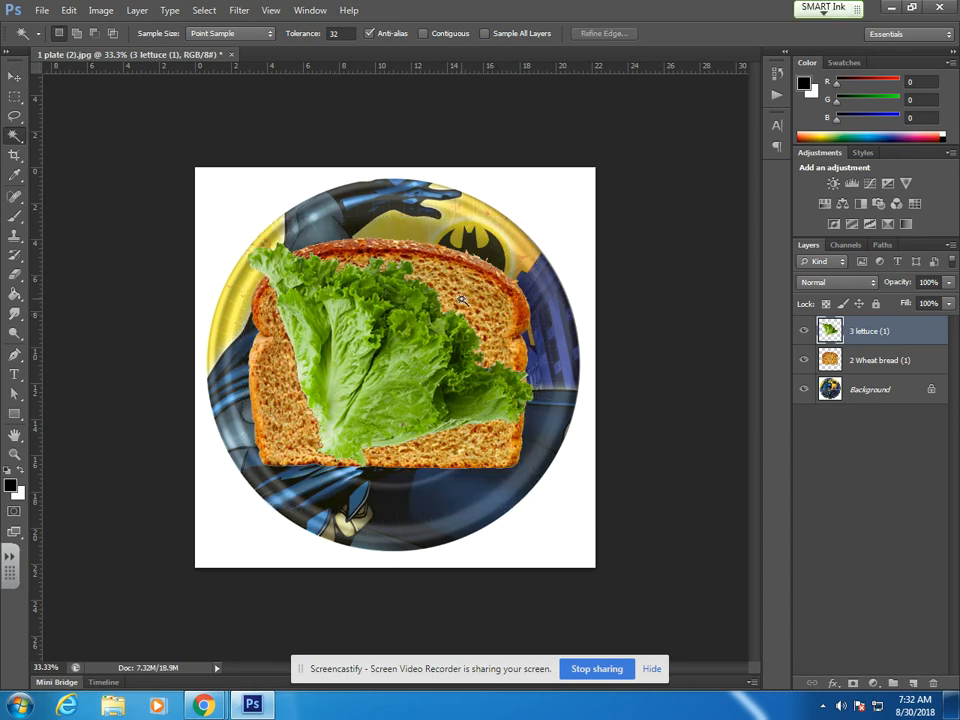
- Switch to Chrome, close the lettuce image and download the 4 turkey slice.jpg picture linked in the lesson's Toolkit list
{"action": "mouse_move", "coordinate": [203, 704]}
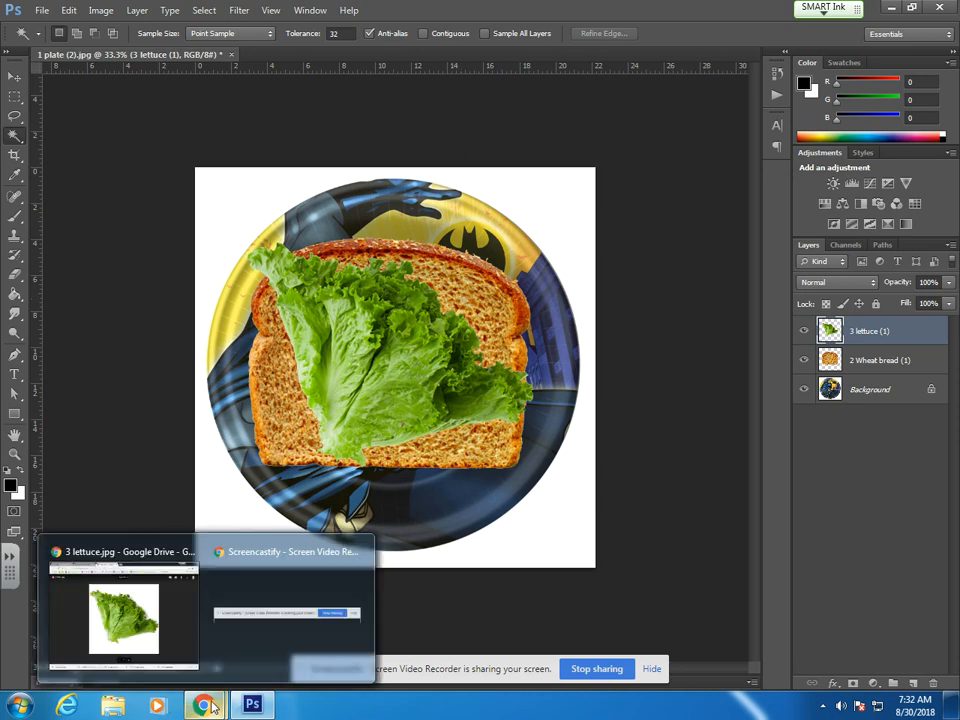
{"action": "left_click", "coordinate": [178, 637]}
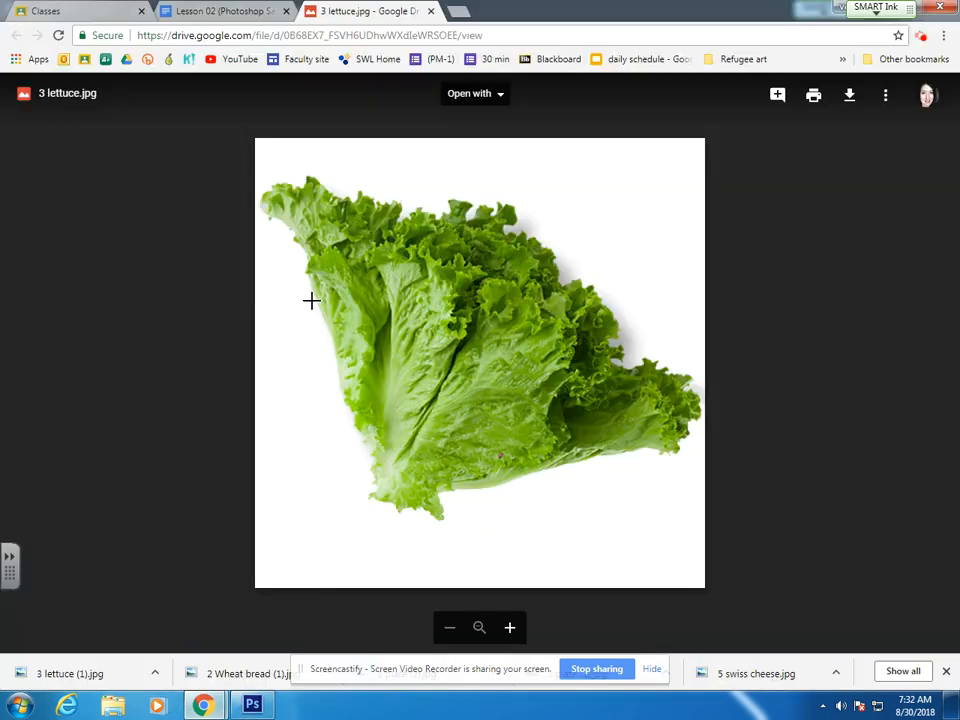
{"action": "left_click", "coordinate": [444, 11]}
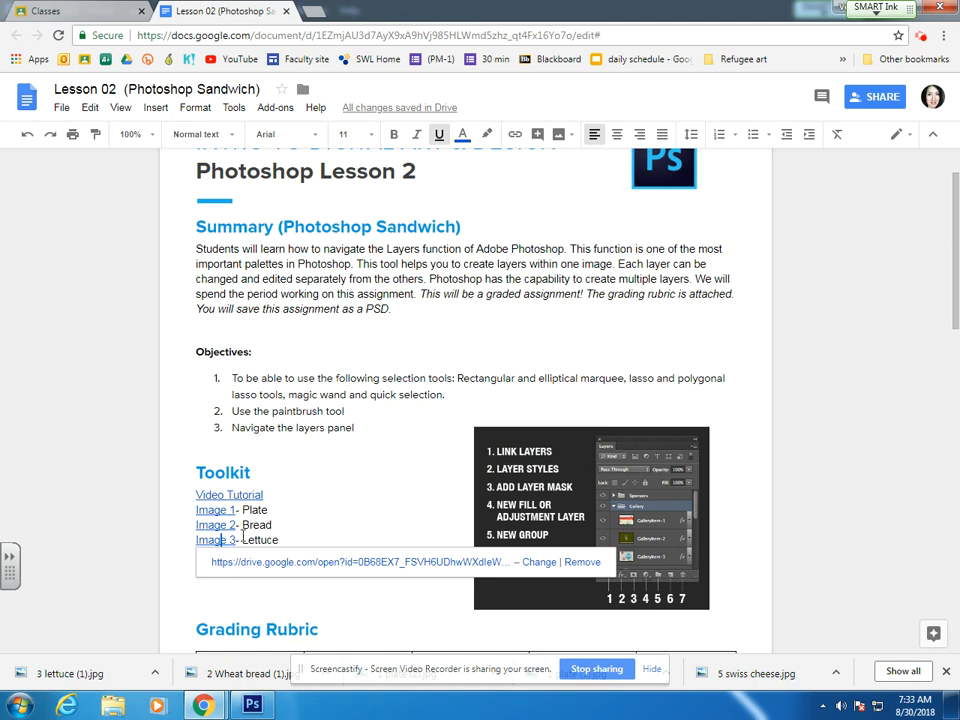
{"action": "left_click", "coordinate": [226, 555]}
{"action": "left_click", "coordinate": [241, 576]}
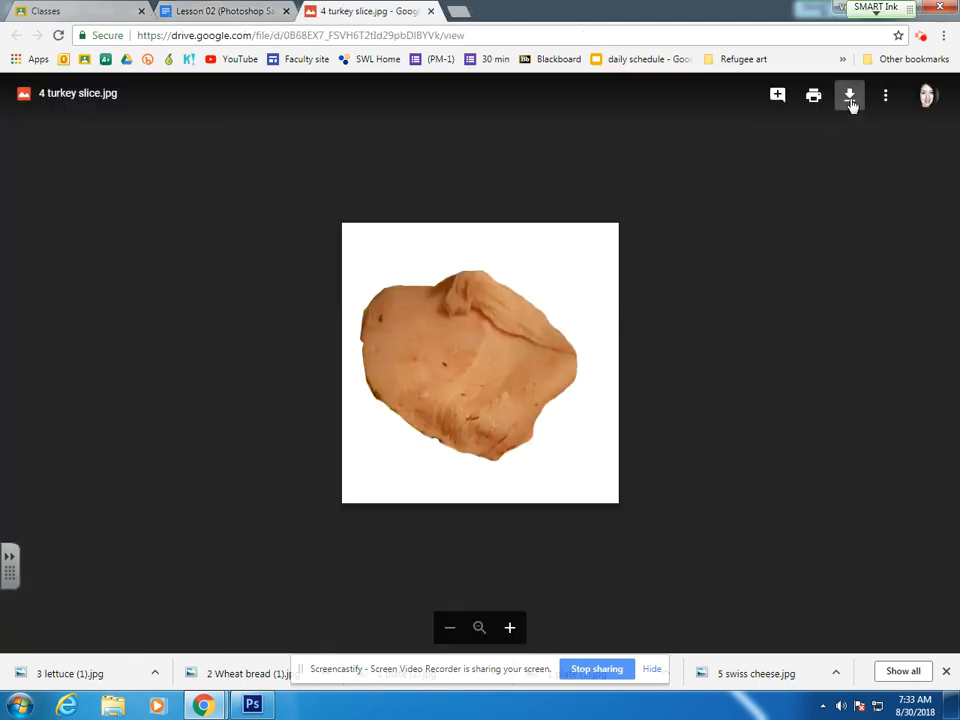
{"action": "left_click", "coordinate": [849, 97]}
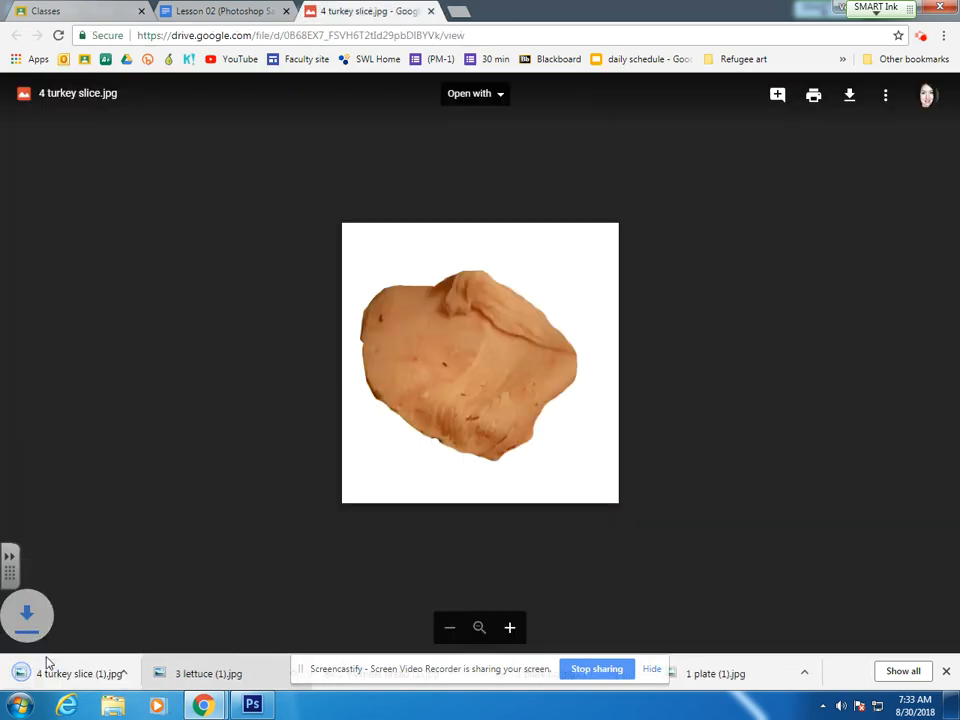
- Place 4 turkey slice (1).jpg over the sandwich in Photoshop, enlarge it proportionally to about 315% and commit the placement
{"action": "left_click_drag", "start_coordinate": [45, 675], "coordinate": [394, 358]}
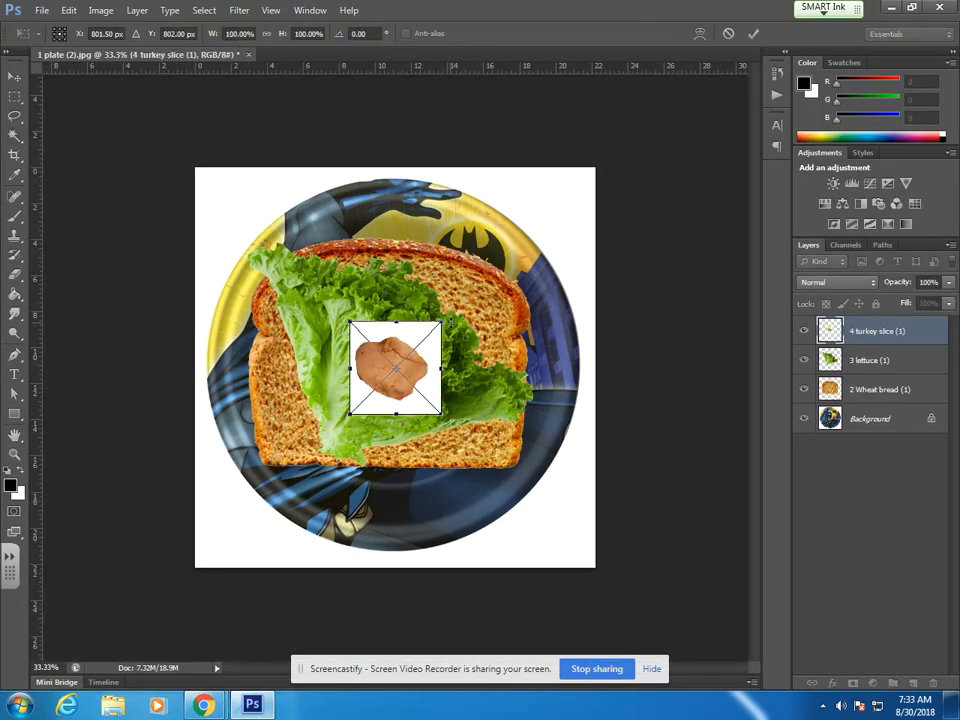
{"action": "left_click_drag", "start_coordinate": [448, 317], "coordinate": [627, 162]}
{"action": "left_click_drag", "start_coordinate": [568, 199], "coordinate": [441, 287]}
{"action": "left_click_drag", "start_coordinate": [508, 222], "coordinate": [540, 193]}
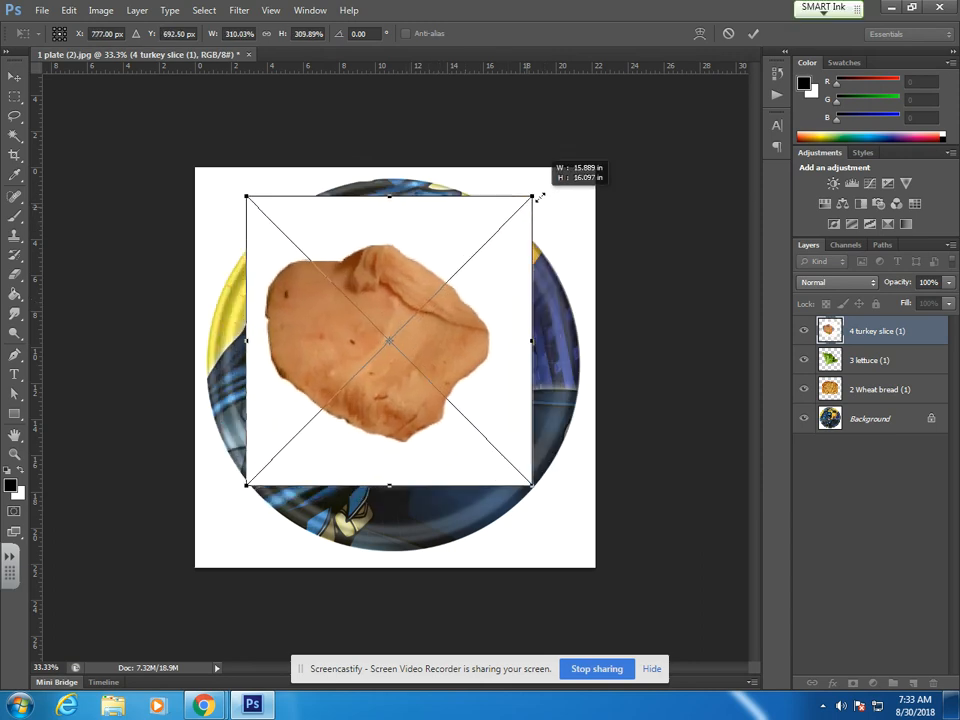
{"action": "left_click_drag", "start_coordinate": [491, 257], "coordinate": [493, 266]}
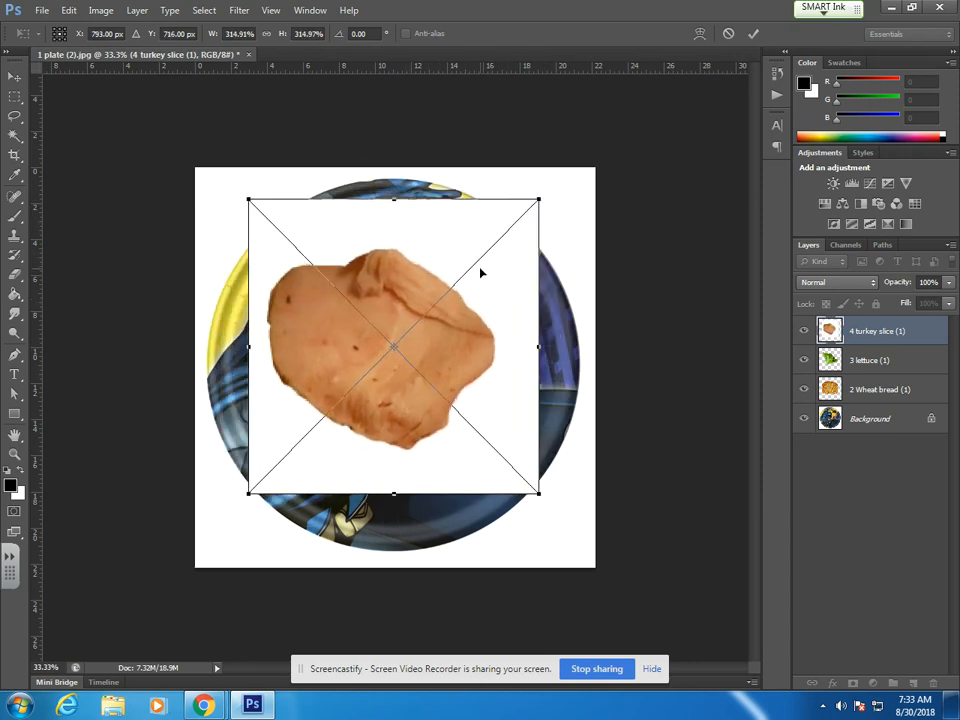
{"action": "key", "text": "Return"}
- Choose the Magic Wand tool and rasterize the 4 turkey slice (1) layer
{"action": "key", "text": "w"}
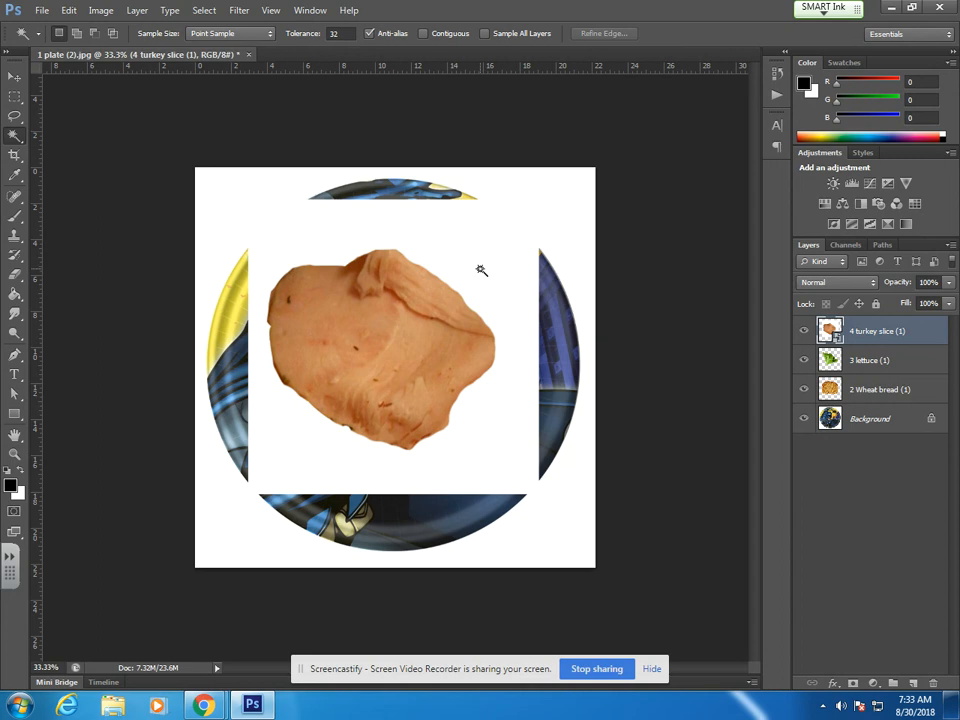
{"action": "right_click", "coordinate": [879, 341]}
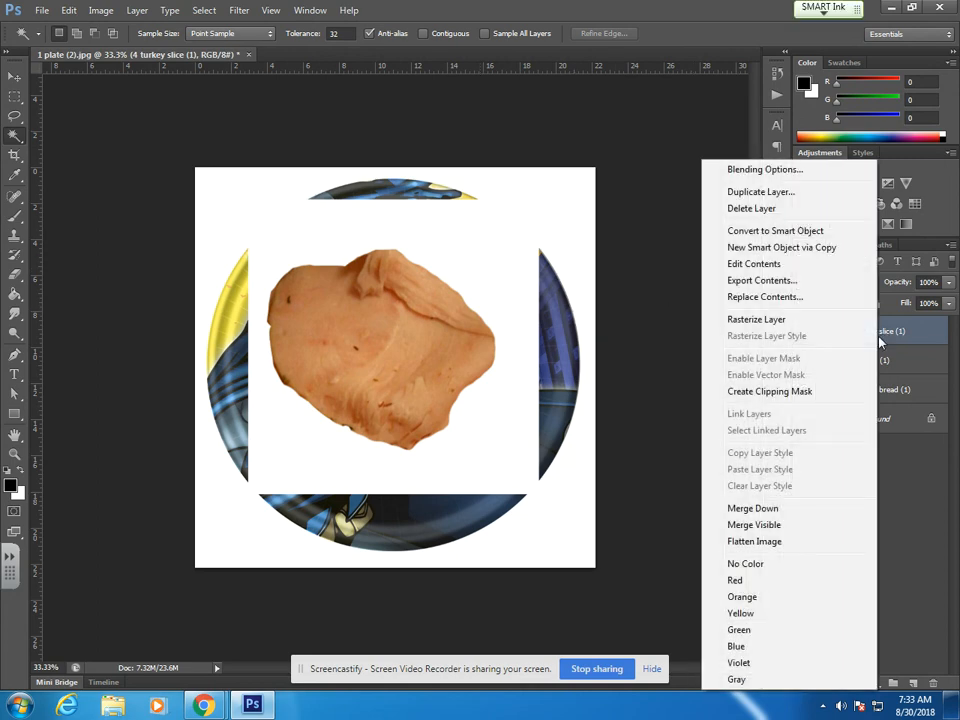
{"action": "left_click", "coordinate": [808, 321]}
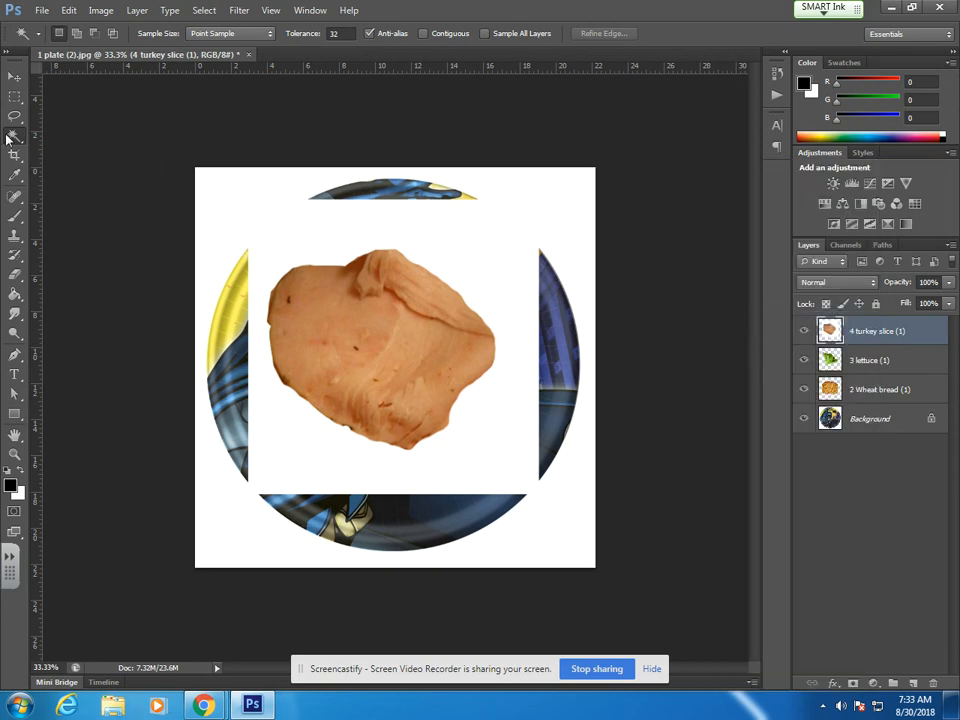
- Select the white background around the turkey slice at tolerance 32, delete it and deselect
{"action": "left_click", "coordinate": [457, 265]}
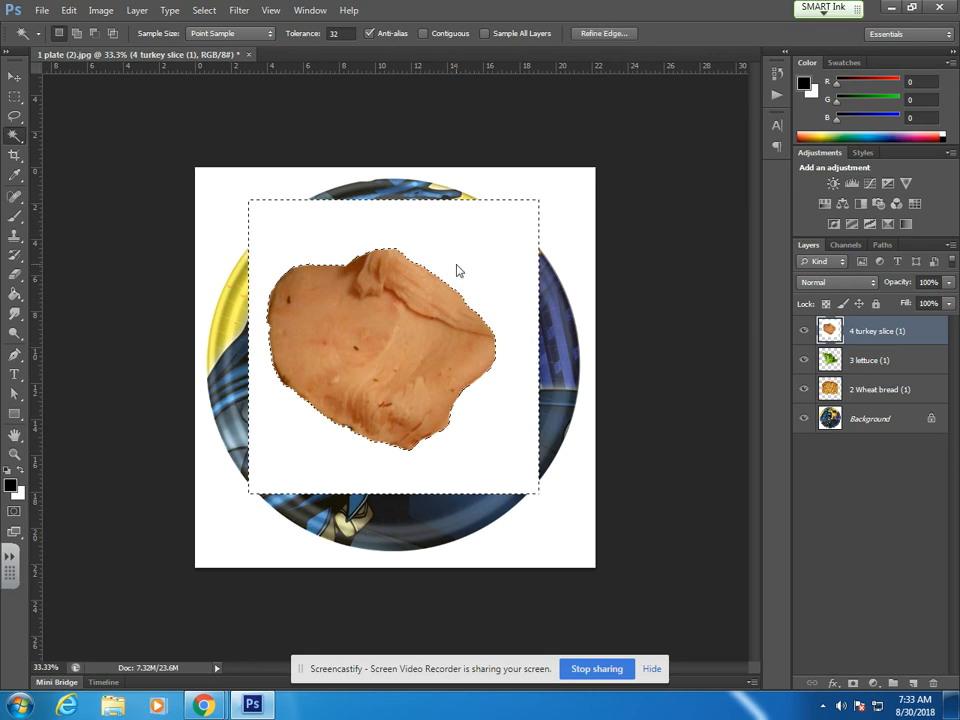
{"action": "key", "text": "Delete"}
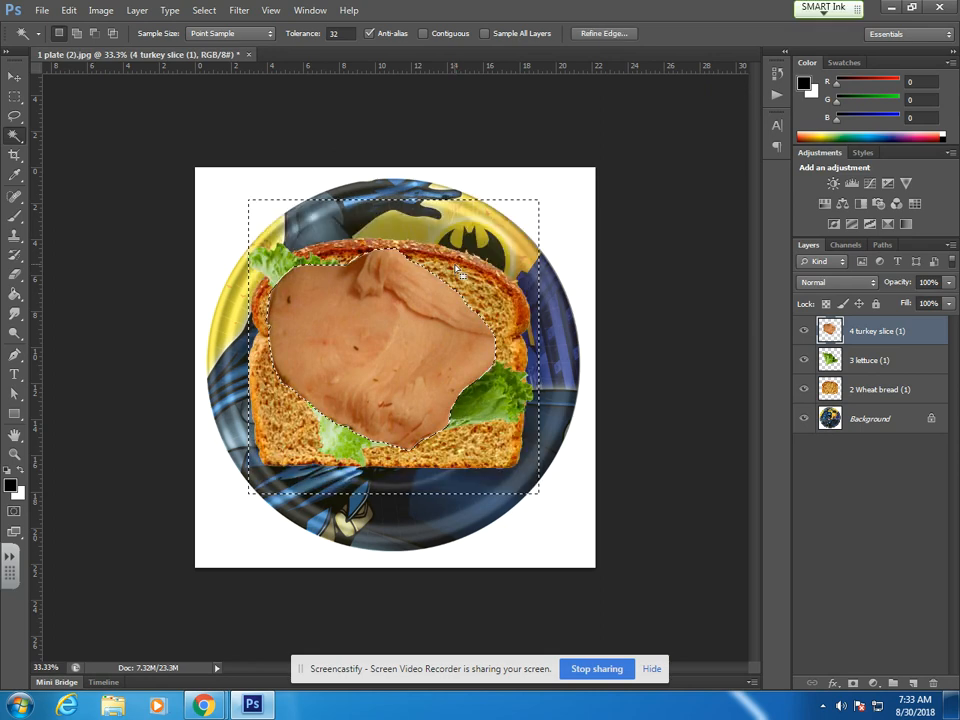
{"action": "key", "text": "ctrl+d"}
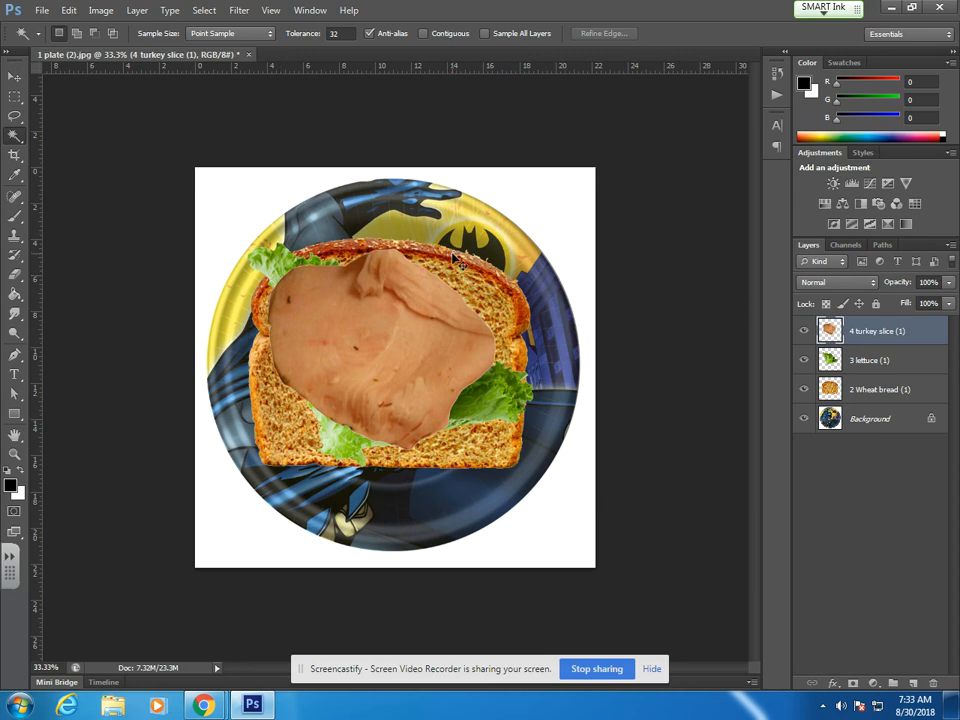
- Undo the deselection and the deletion of the turkey's white background, and clear the restored selection
{"action": "key", "text": "ctrl+z"}
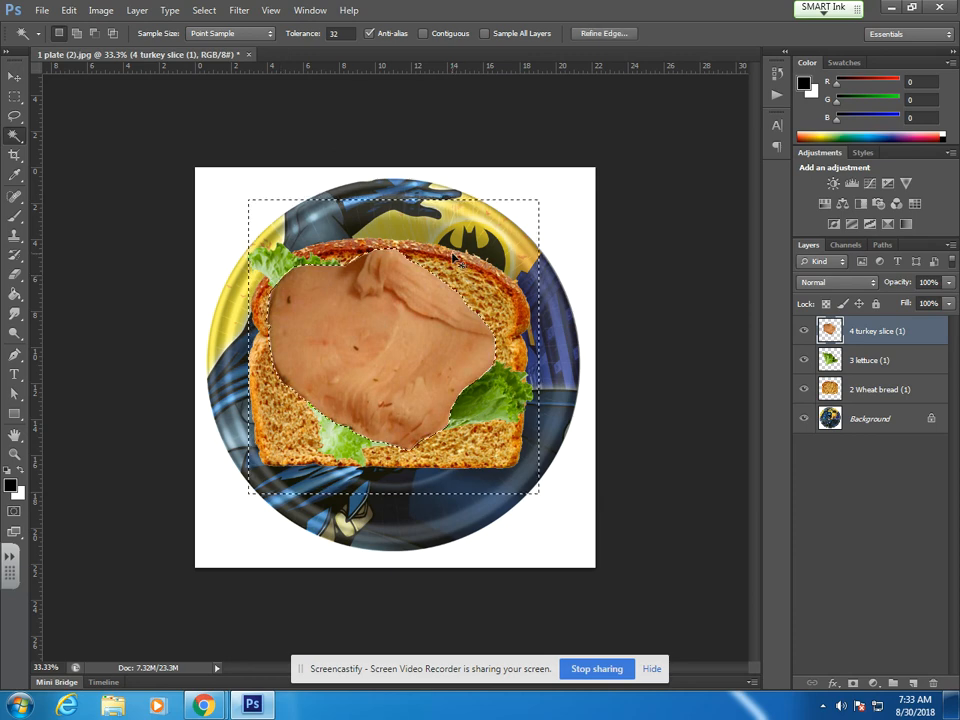
{"action": "key", "text": "ctrl+alt+z"}
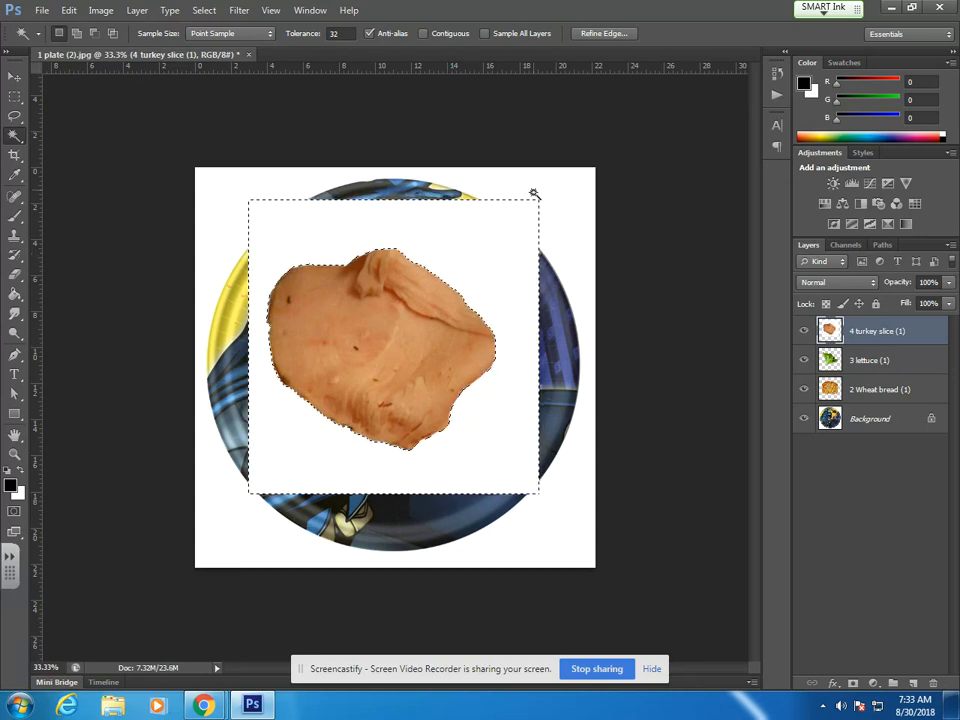
{"action": "key", "text": "ctrl+d"}
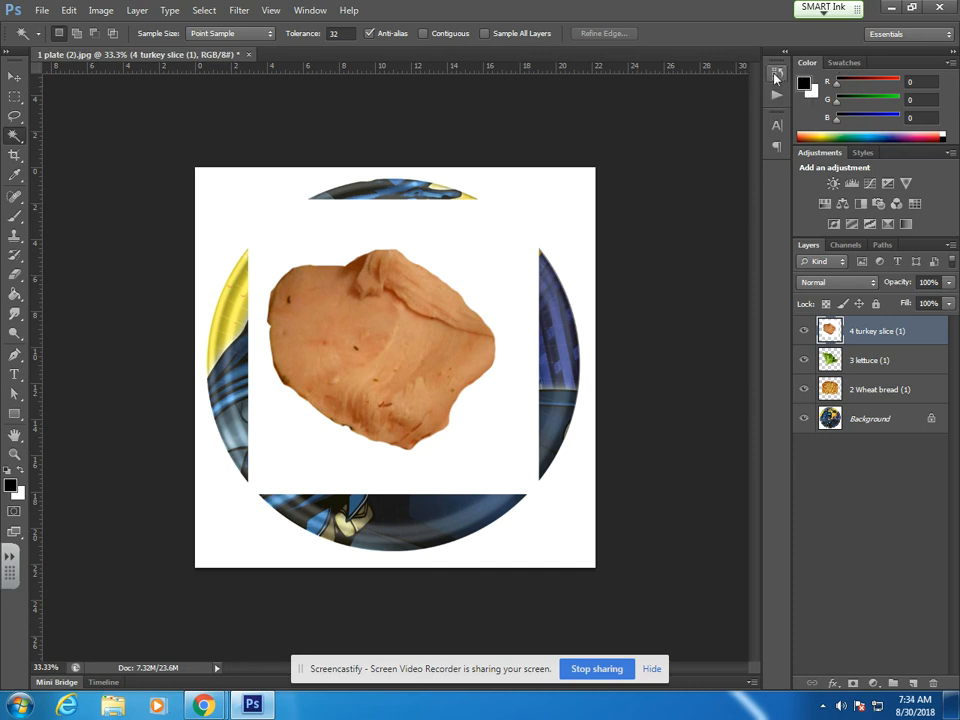
- Display the History panel and enlarge it to list more of the recorded states
{"action": "left_click", "coordinate": [777, 75]}
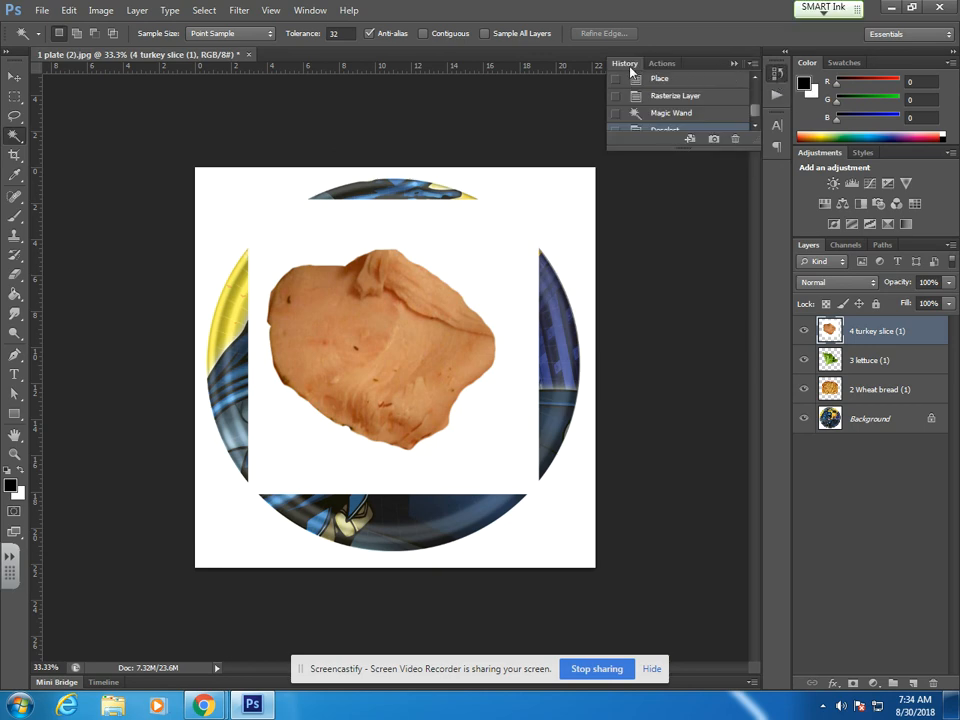
{"action": "left_click", "coordinate": [780, 76]}
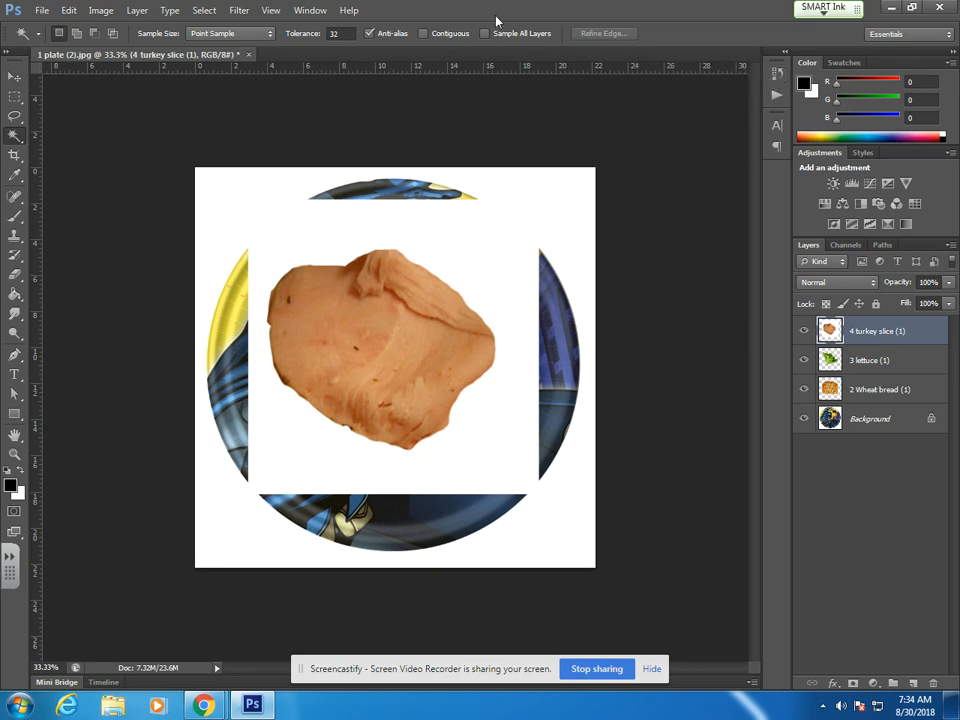
{"action": "left_click", "coordinate": [312, 11]}
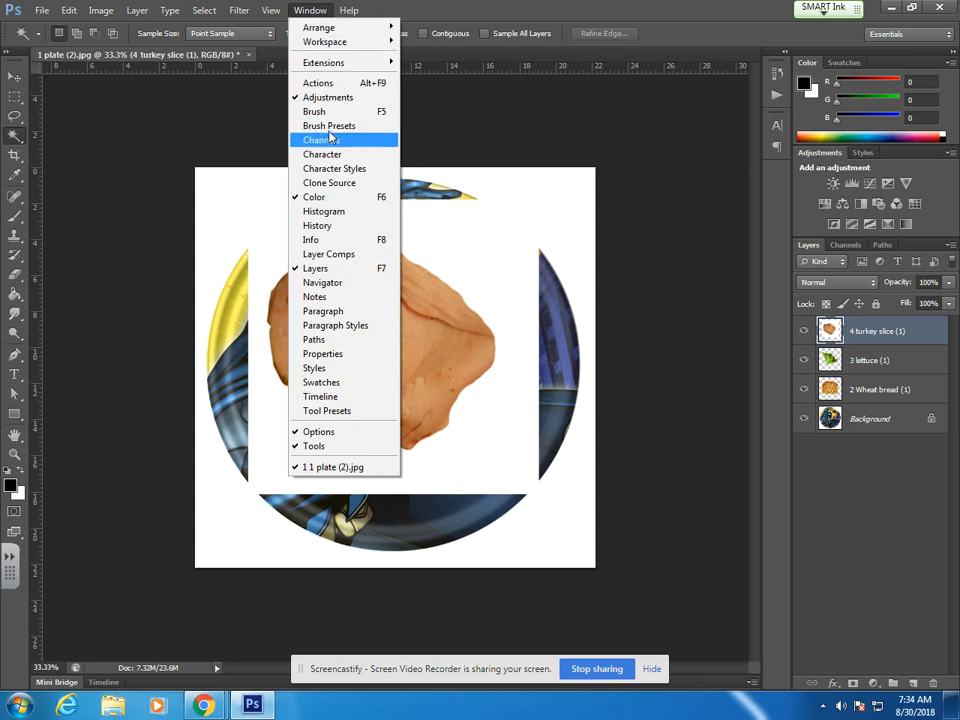
{"action": "left_click", "coordinate": [318, 226]}
{"action": "left_click_drag", "start_coordinate": [758, 142], "coordinate": [754, 386]}
- Step through earlier history states, back from the turkey's Magic Wand to the bread's Move state and forward to the lettuce's Rasterize Layer state
{"action": "left_click", "coordinate": [668, 340]}
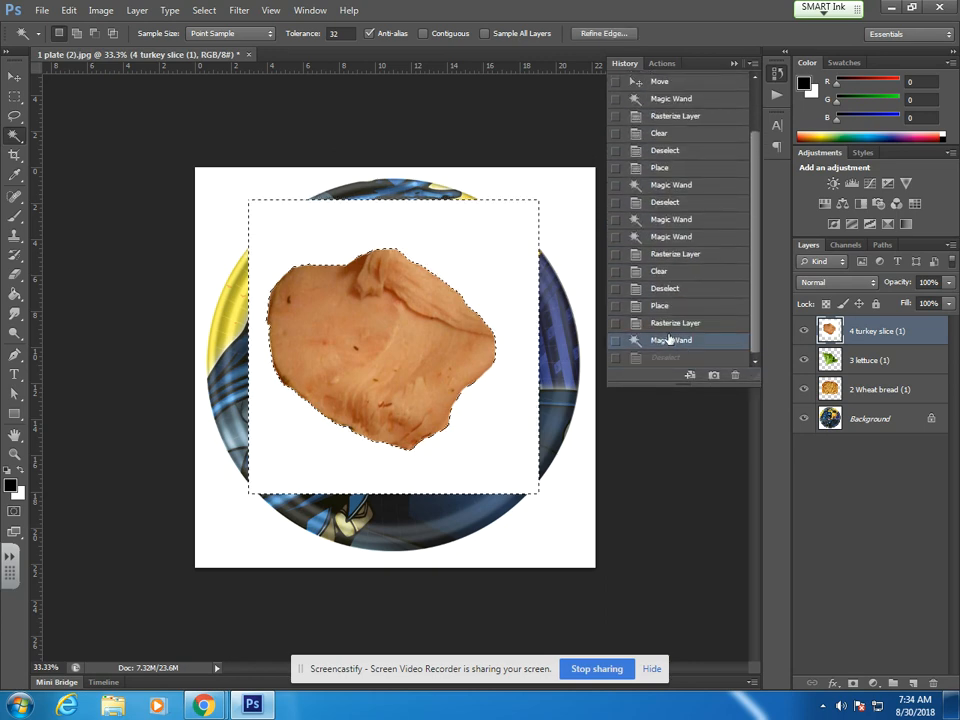
{"action": "left_click", "coordinate": [668, 323]}
{"action": "left_click", "coordinate": [668, 116]}
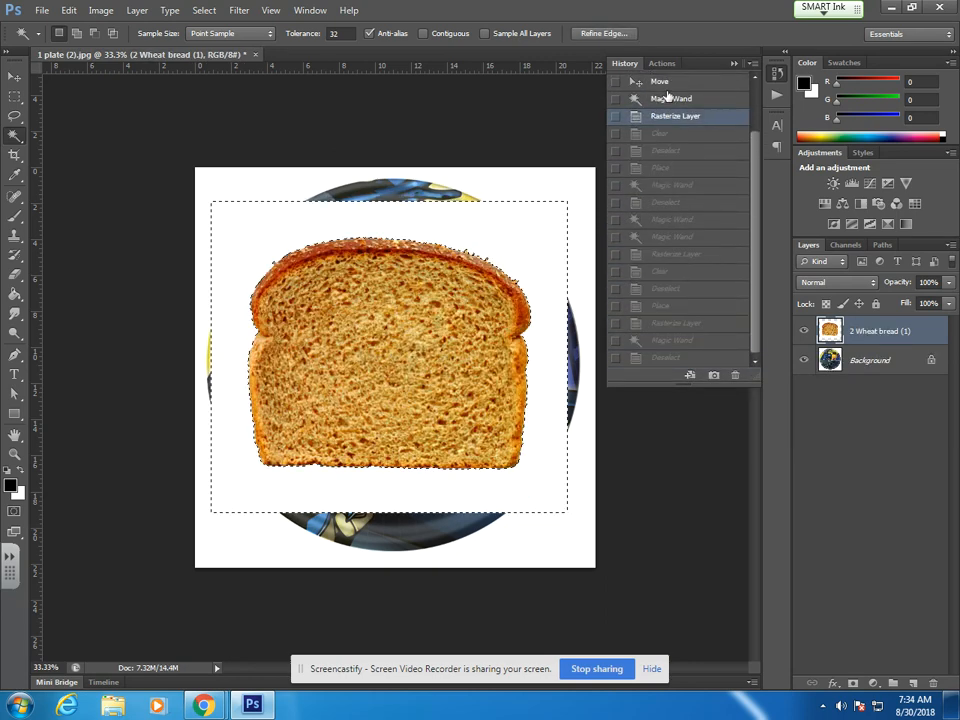
{"action": "left_click", "coordinate": [660, 81]}
{"action": "scroll", "coordinate": [664, 112], "scroll_direction": "up", "scroll_amount": 2}
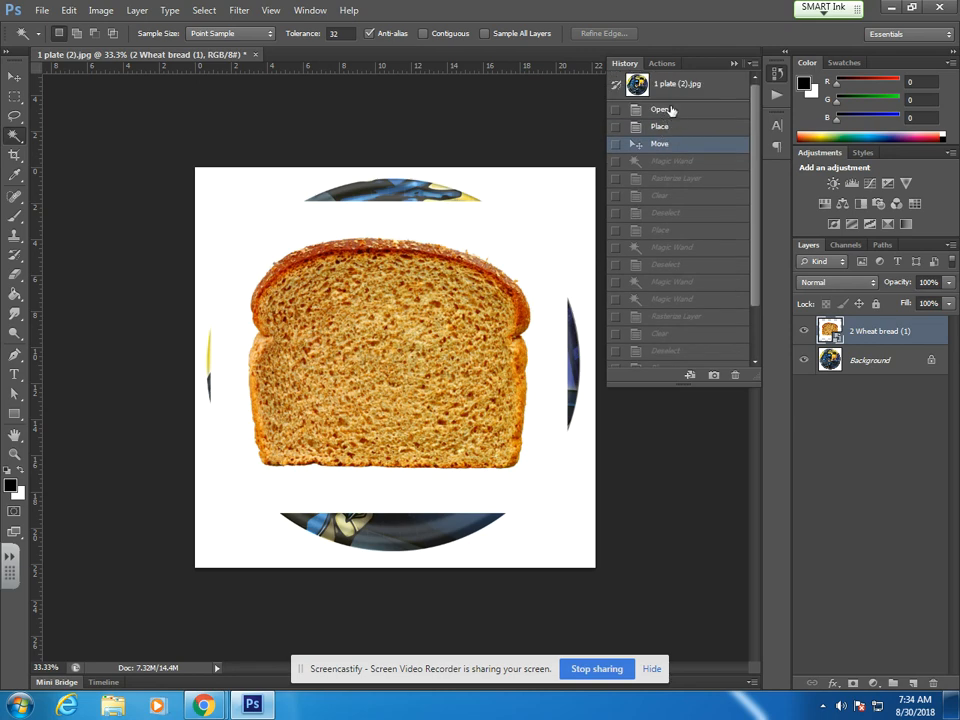
{"action": "left_click", "coordinate": [668, 249]}
{"action": "left_click", "coordinate": [675, 316]}
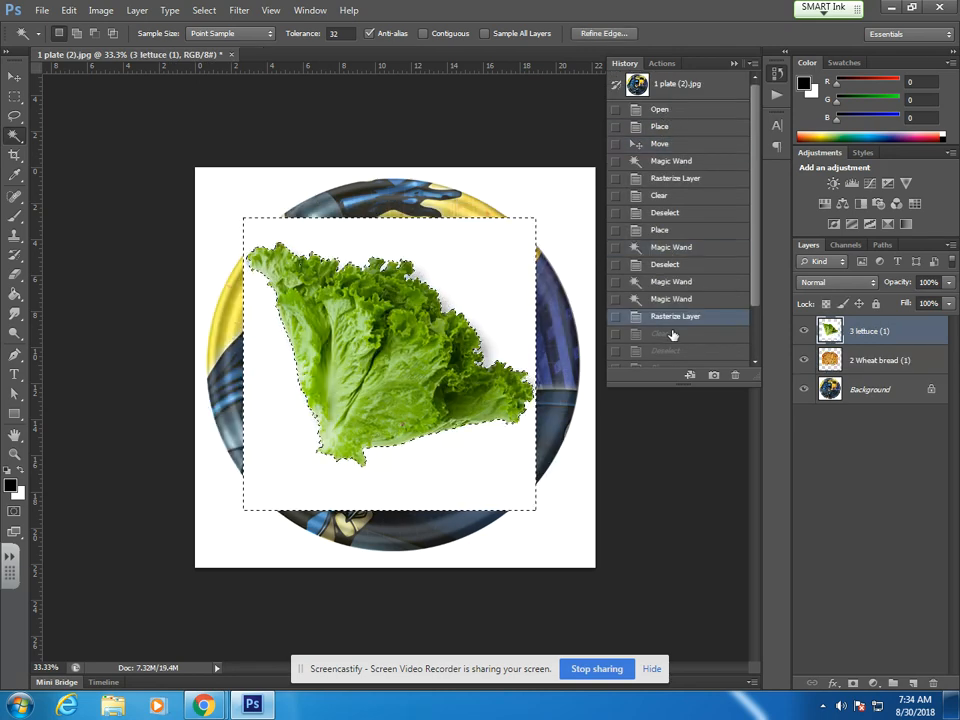
- Restore the turkey's Magic Wand state from the history, clear the selection and collapse the History panel
{"action": "scroll", "coordinate": [672, 333], "scroll_direction": "down", "scroll_amount": 2}
{"action": "left_click", "coordinate": [671, 340]}
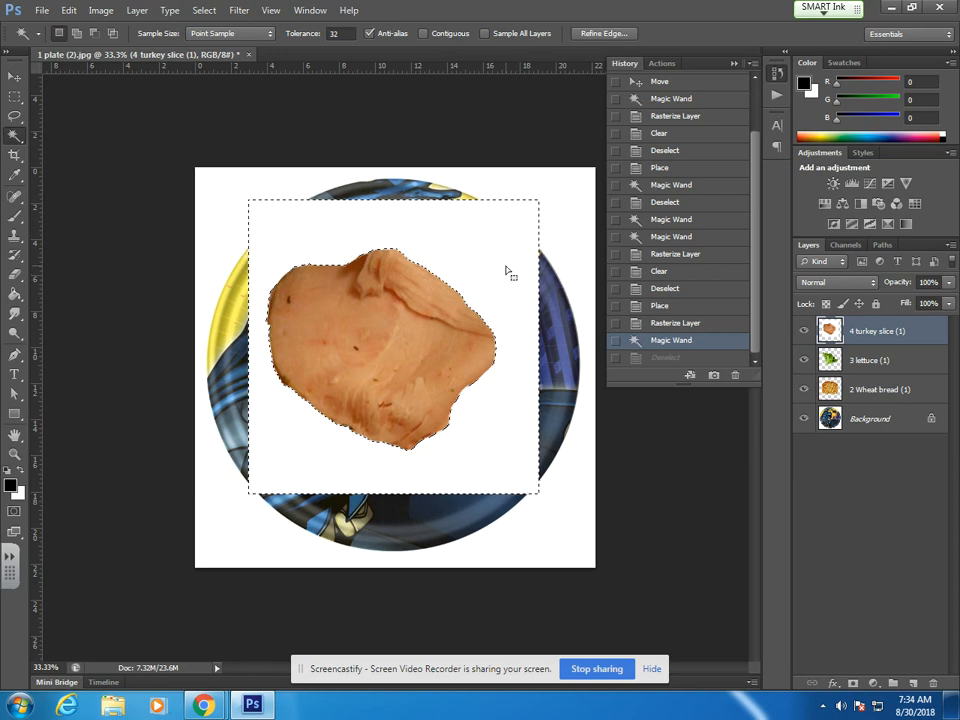
{"action": "key", "text": "ctrl+d"}
{"action": "left_click", "coordinate": [734, 64]}
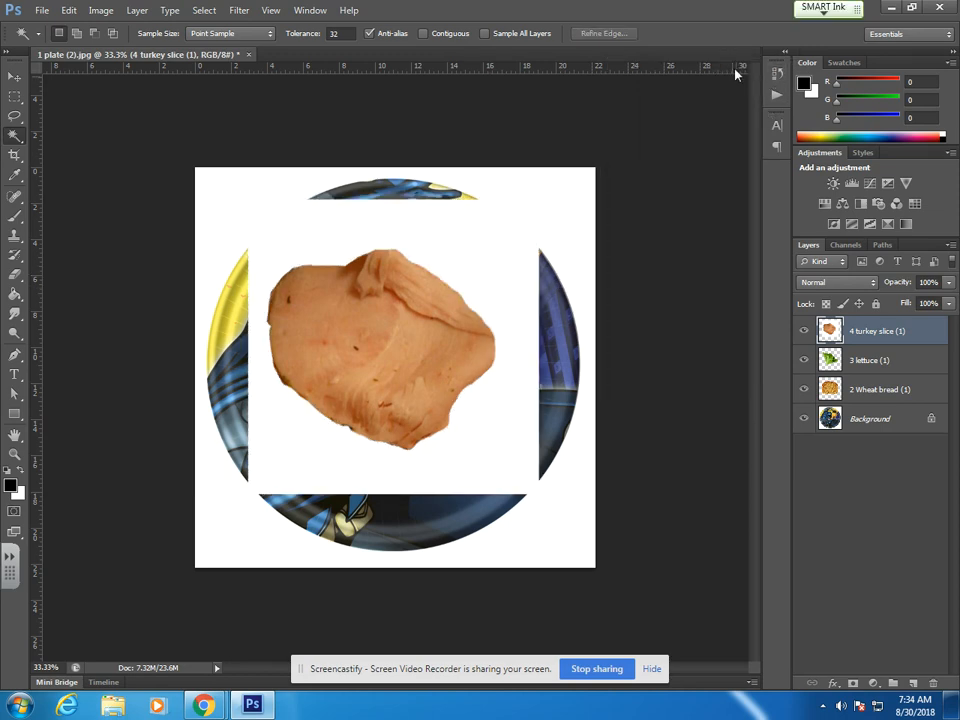
- Set the Magic Wand tolerance to 100, delete the white background around the turkey slice and deselect
{"action": "left_click", "coordinate": [337, 34]}
{"action": "type", "text": "100"}
{"action": "left_click", "coordinate": [457, 272]}
{"action": "left_click", "coordinate": [459, 273]}
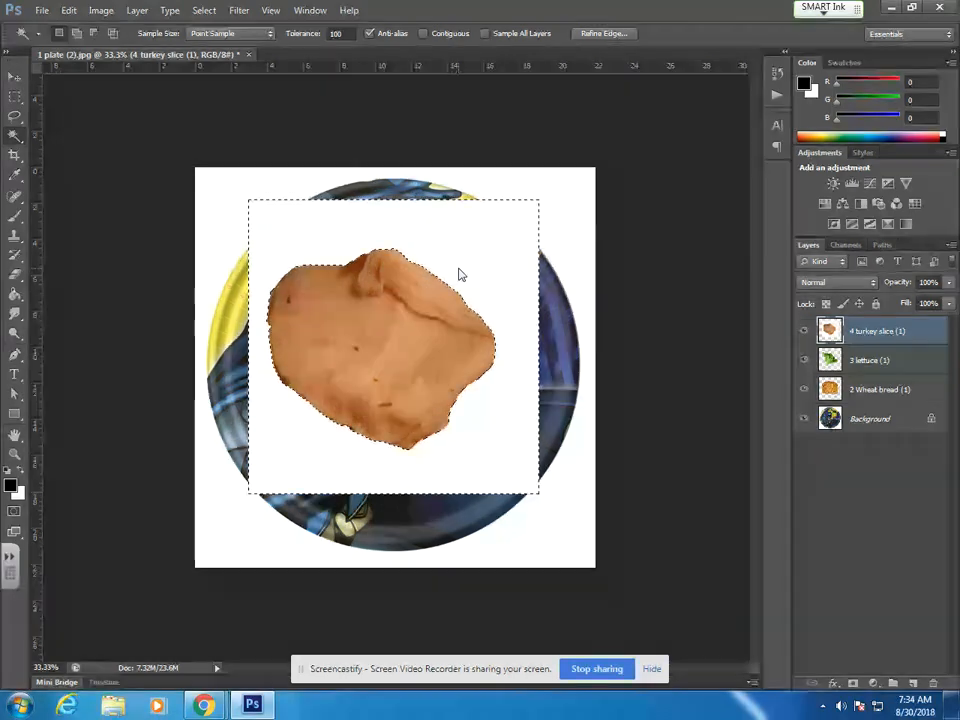
{"action": "key", "text": "Delete"}
{"action": "key", "text": "ctrl+d"}
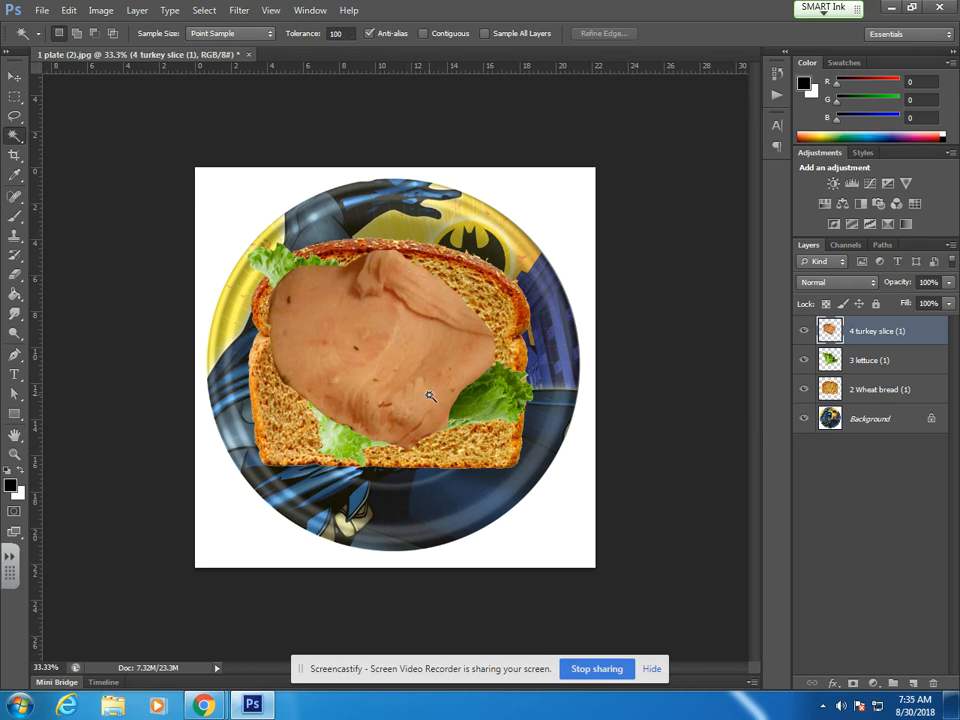
- Move the turkey slice slightly down and to the left on the sandwich with the Move tool
{"action": "left_click", "coordinate": [14, 76]}
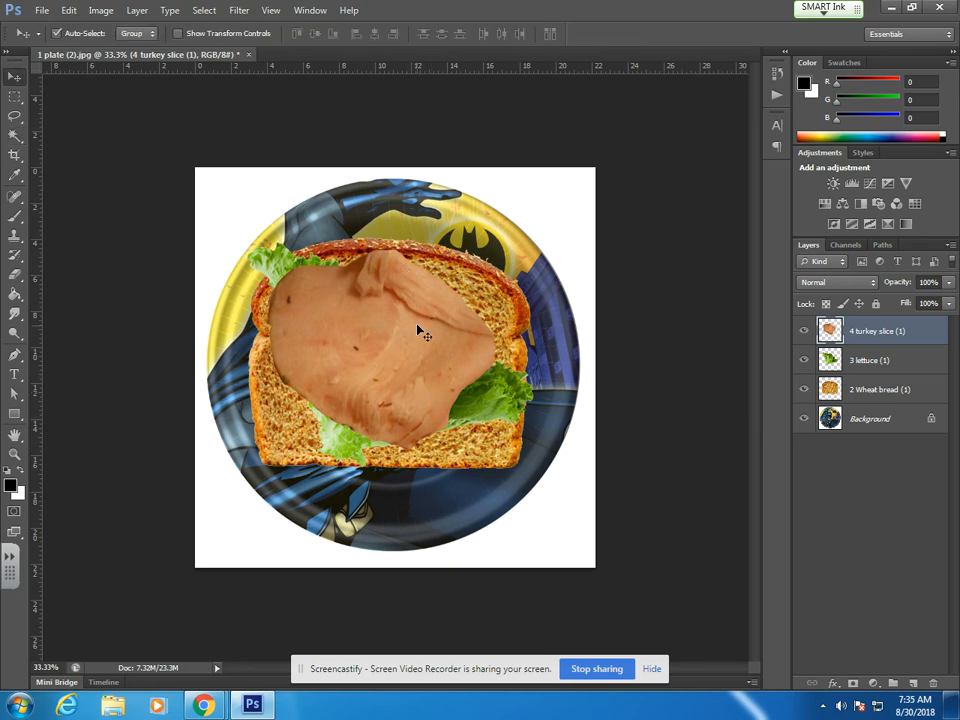
{"action": "left_click_drag", "start_coordinate": [420, 328], "coordinate": [414, 346]}
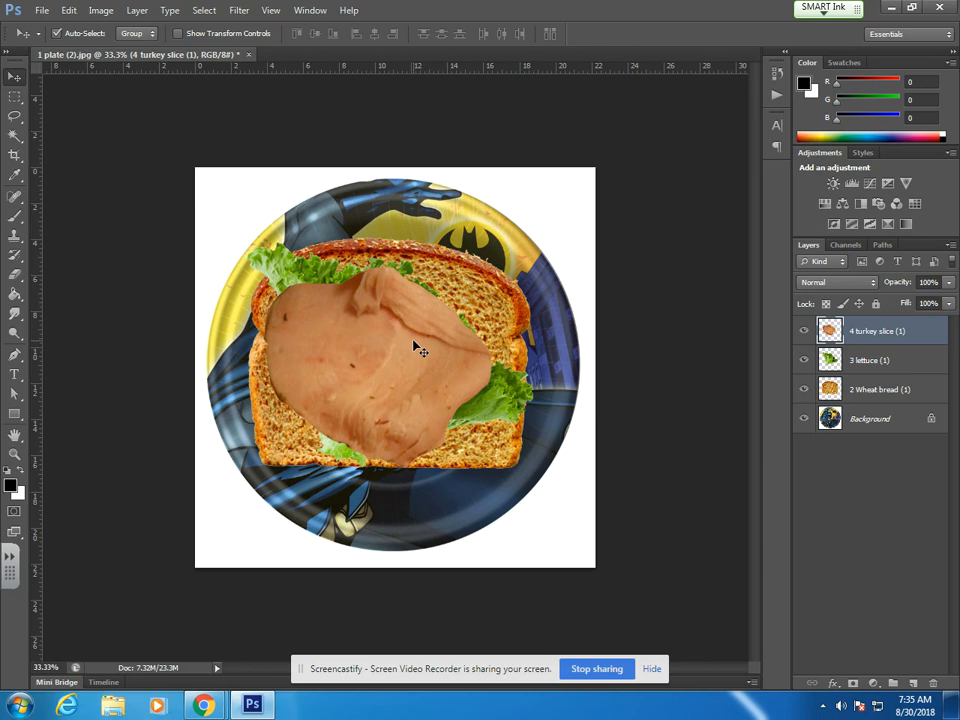
- Warp the turkey slice so its right half folds over onto the left, and move it up slightly on the sandwich
{"action": "key", "text": "ctrl+t"}
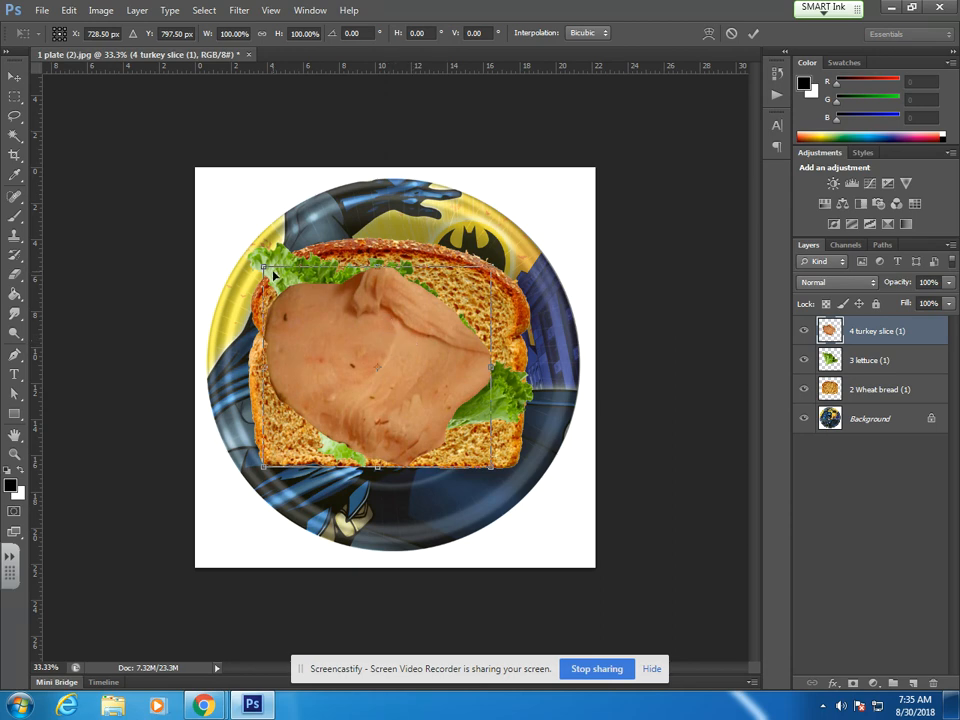
{"action": "right_click", "coordinate": [408, 352]}
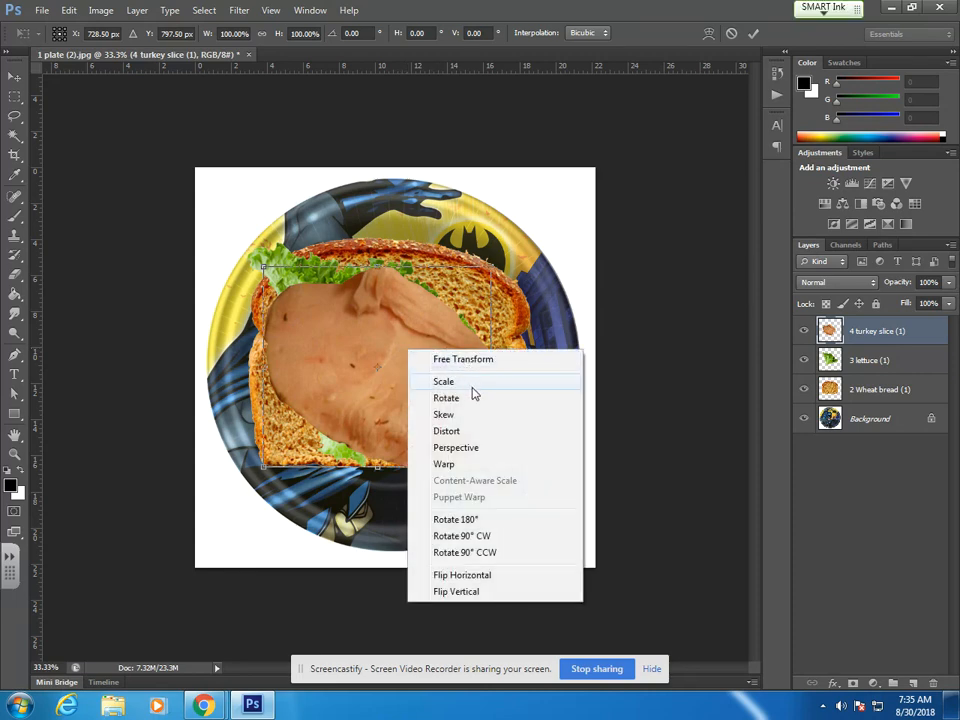
{"action": "left_click", "coordinate": [453, 468]}
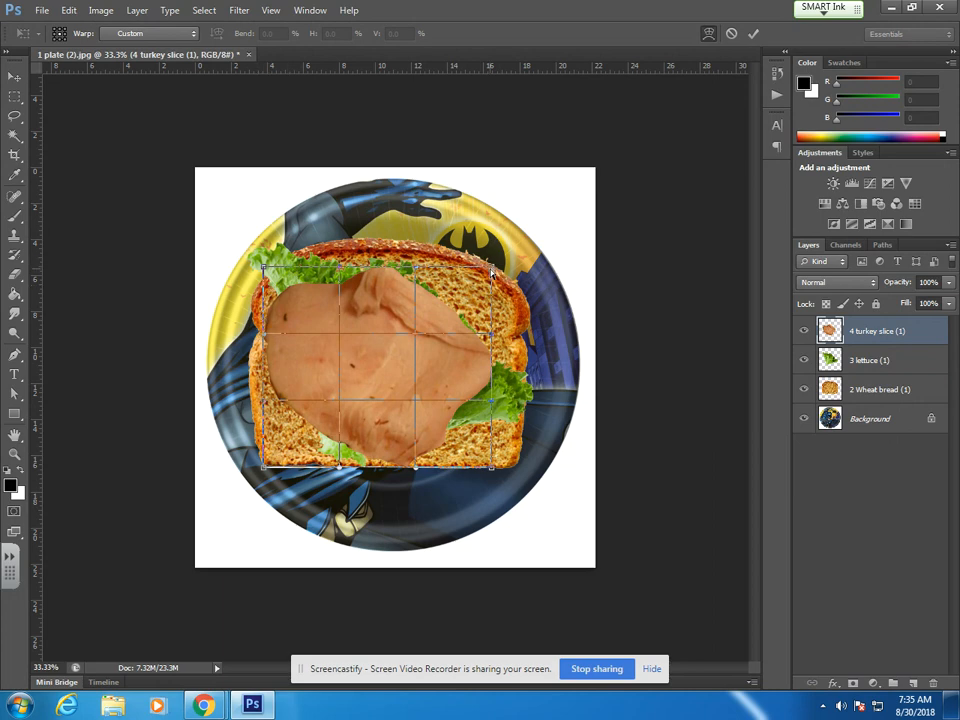
{"action": "left_click_drag", "start_coordinate": [491, 270], "coordinate": [262, 268]}
{"action": "left_click_drag", "start_coordinate": [492, 334], "coordinate": [264, 334]}
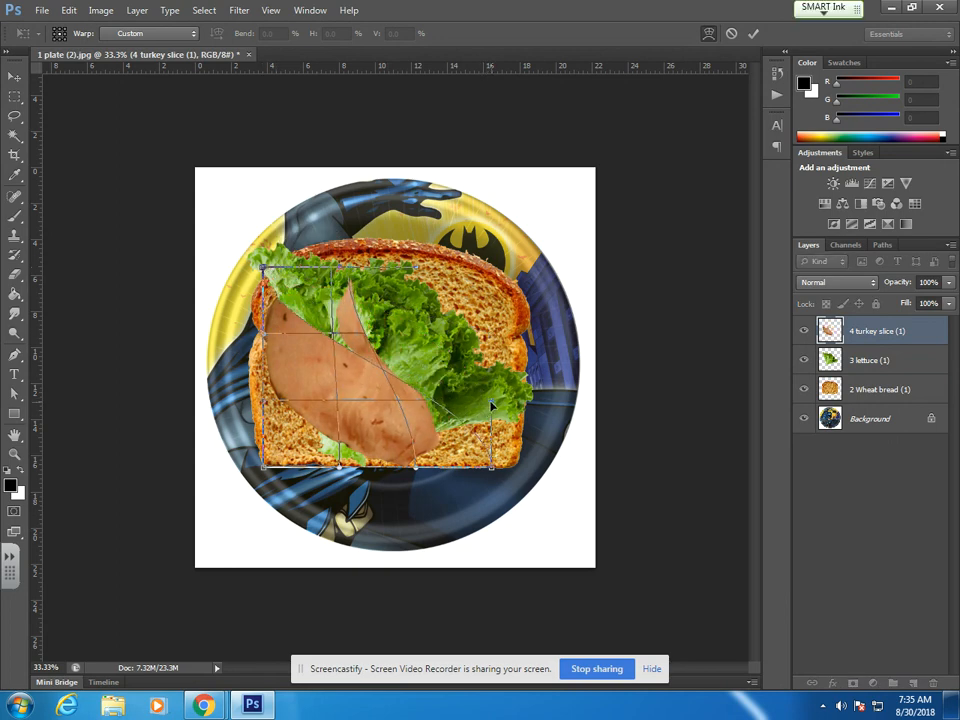
{"action": "left_click_drag", "start_coordinate": [491, 405], "coordinate": [260, 468]}
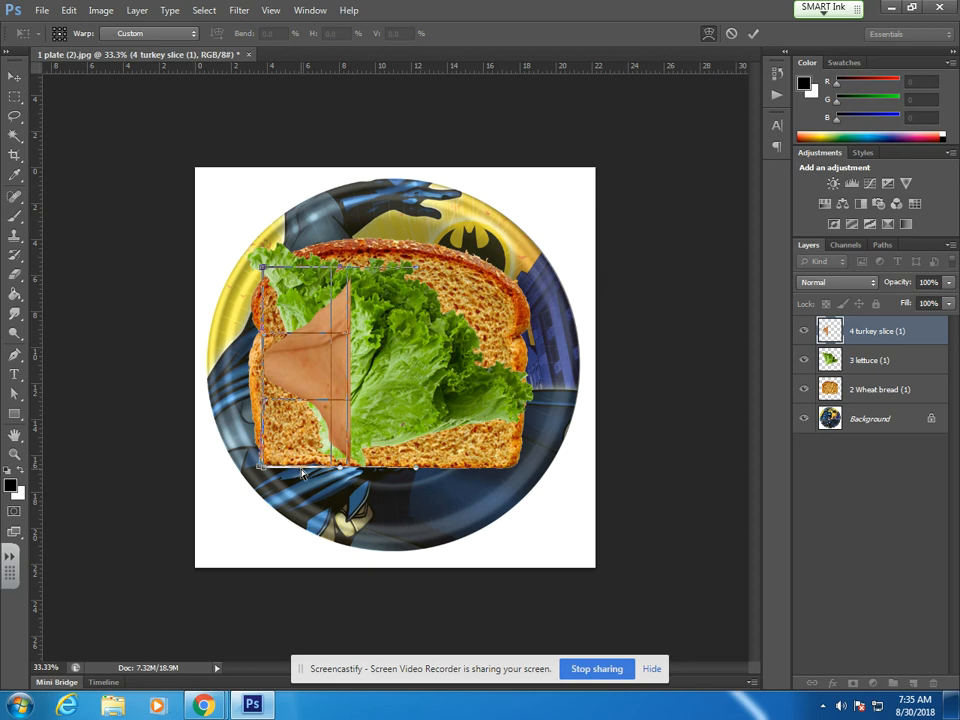
{"action": "key", "text": "Return"}
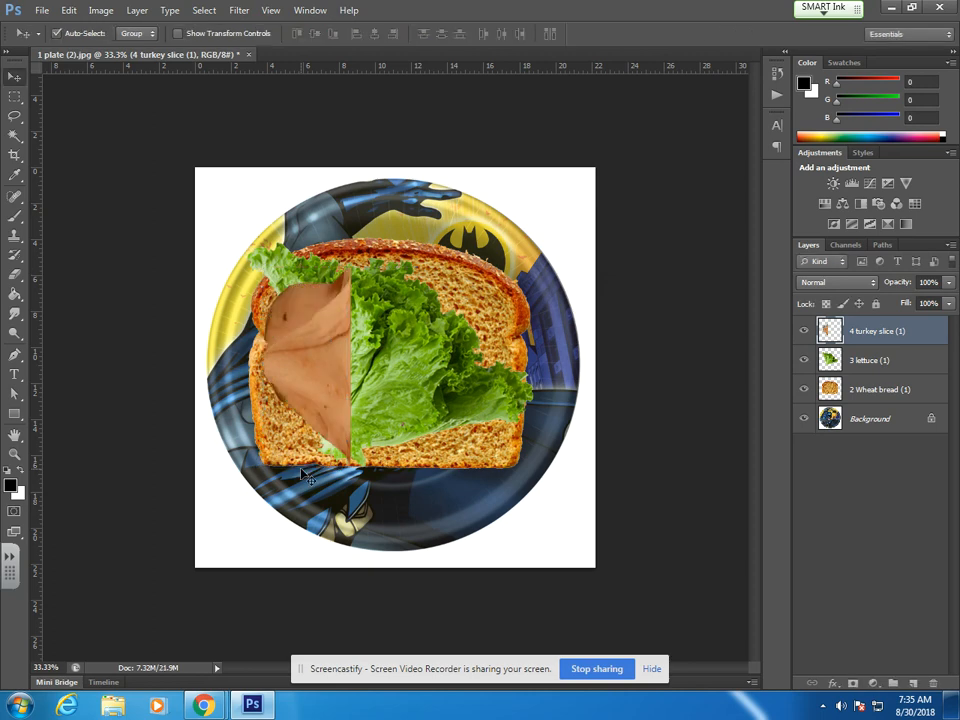
{"action": "left_click_drag", "start_coordinate": [290, 380], "coordinate": [342, 353]}
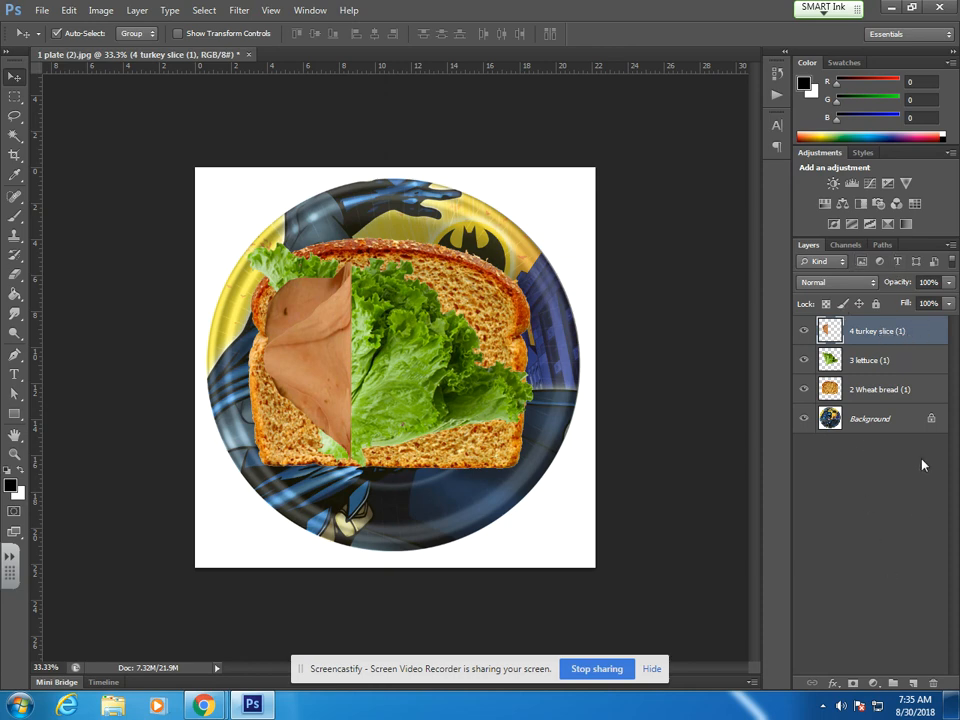
- Duplicate the folded turkey slice layer and move the copy to the right so it slightly overlaps the first slice
{"action": "right_click", "coordinate": [901, 332]}
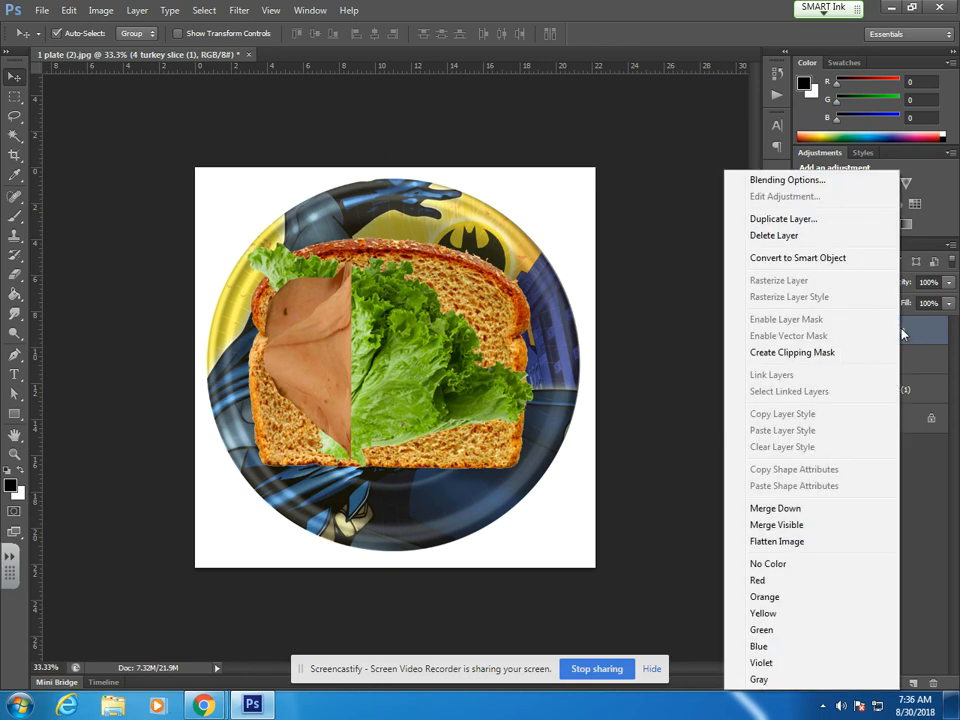
{"action": "left_click", "coordinate": [785, 219]}
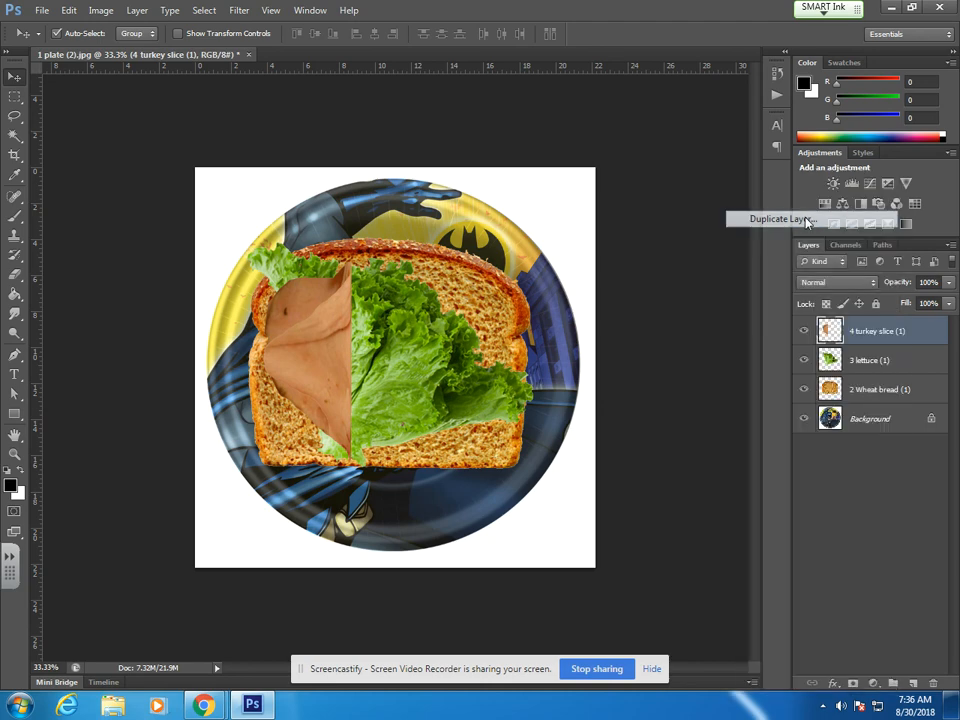
{"action": "left_click", "coordinate": [630, 220]}
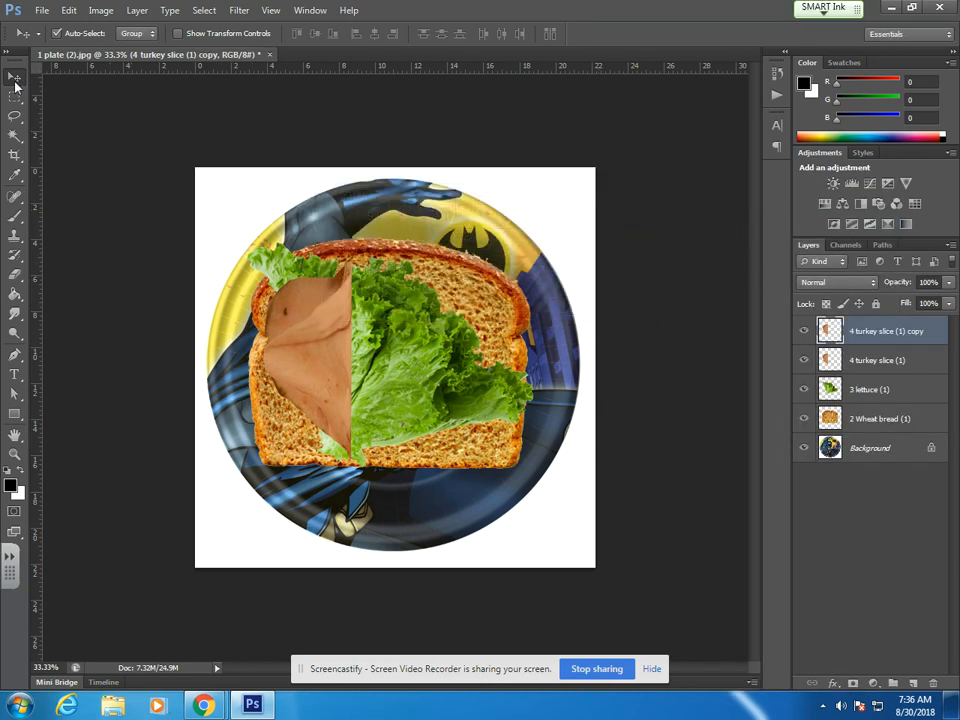
{"action": "left_click_drag", "start_coordinate": [326, 358], "coordinate": [392, 352]}
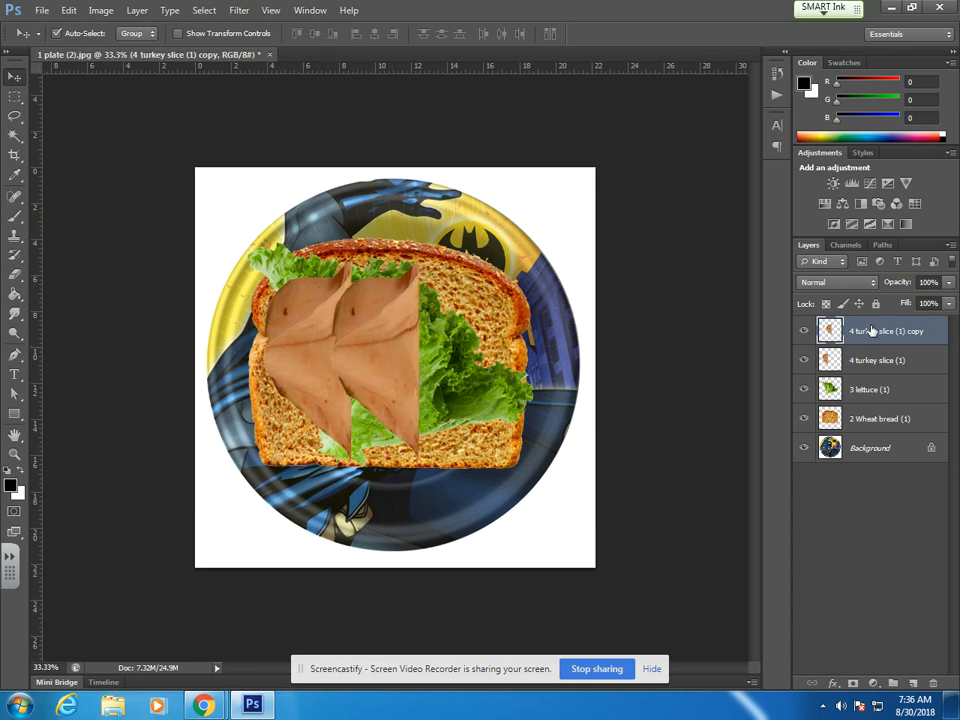
- Duplicate the turkey copy as "4 turkey slice (1) copy 2" and move it to the right end of the slice row
{"action": "right_click", "coordinate": [871, 331]}
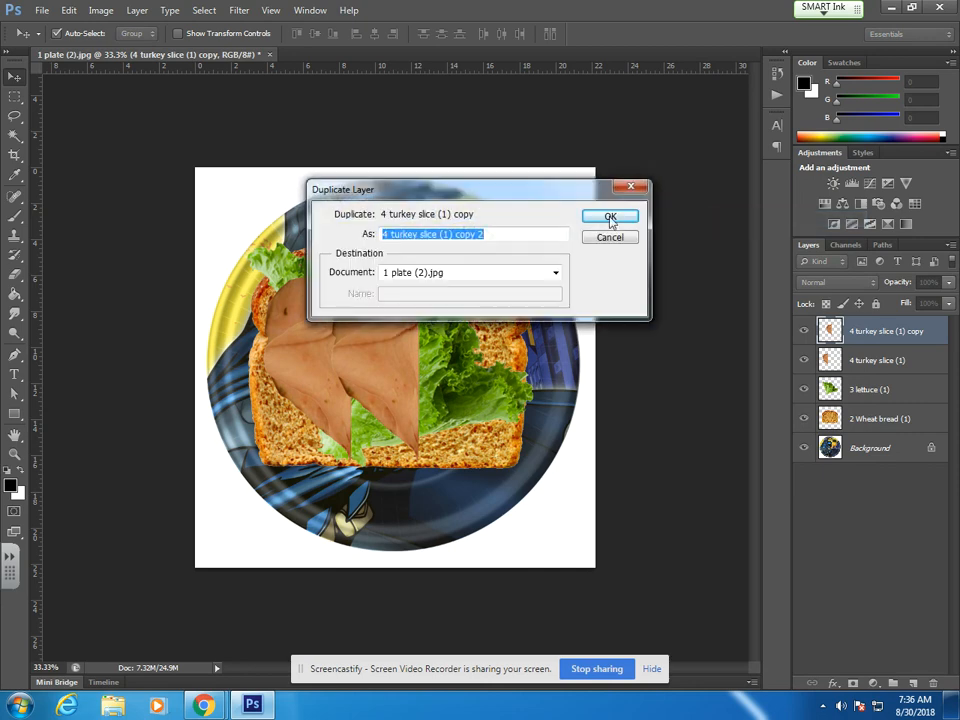
{"action": "left_click", "coordinate": [609, 216]}
{"action": "left_click_drag", "start_coordinate": [377, 332], "coordinate": [461, 336]}
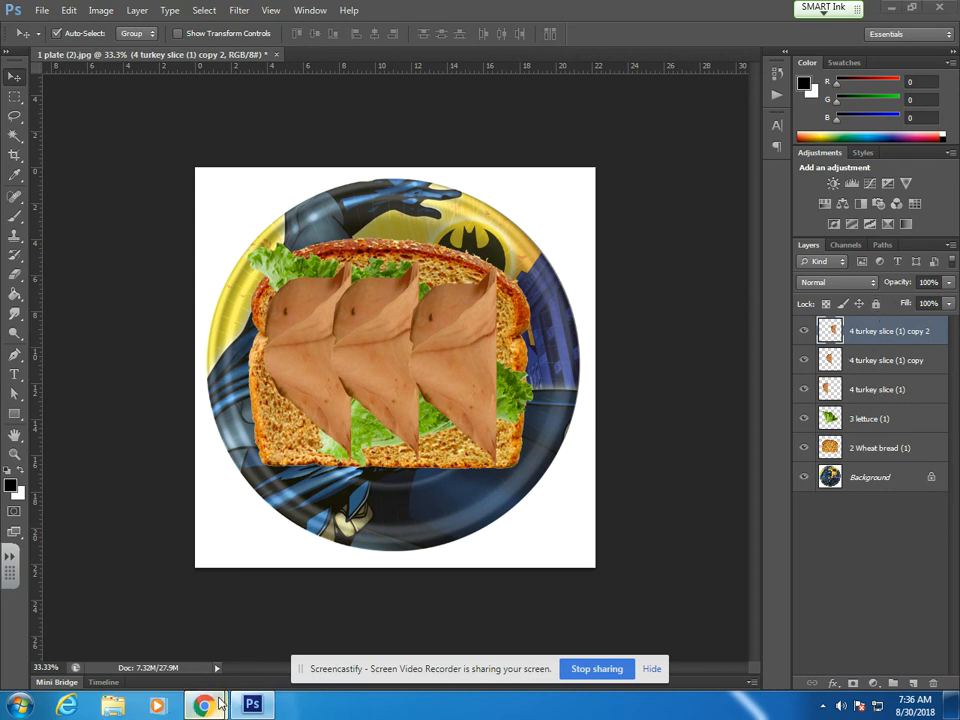
- Switch to Chrome, open the Image 5 cheese link in the Lesson 02 document and download 5 swiss cheese.jpg
{"action": "mouse_move", "coordinate": [203, 705]}
{"action": "left_click", "coordinate": [155, 637]}
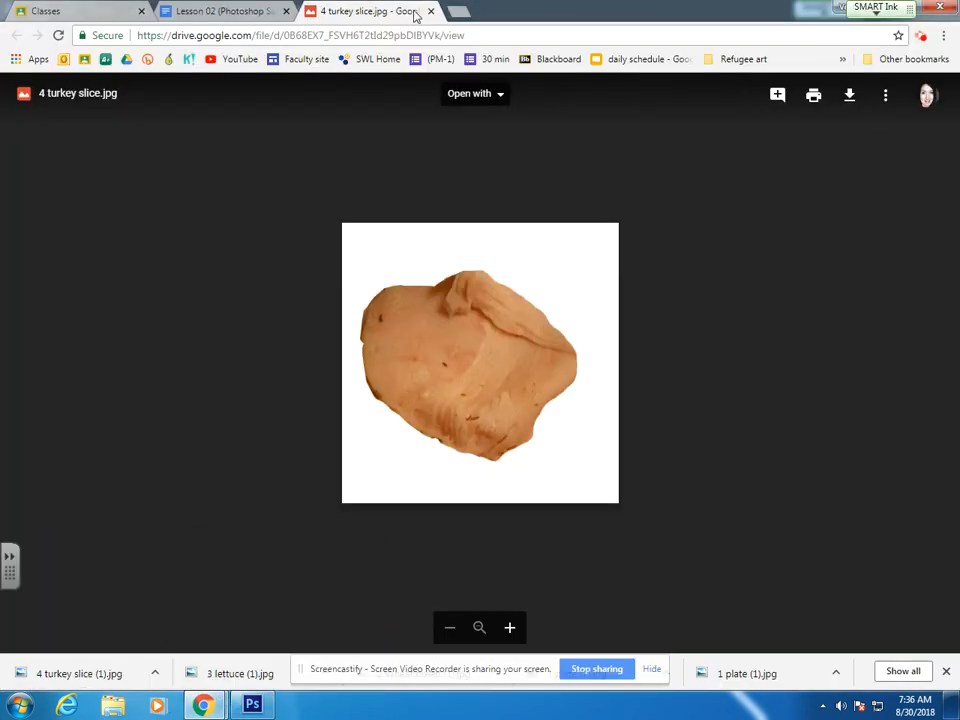
{"action": "left_click", "coordinate": [237, 10]}
{"action": "left_click", "coordinate": [266, 498]}
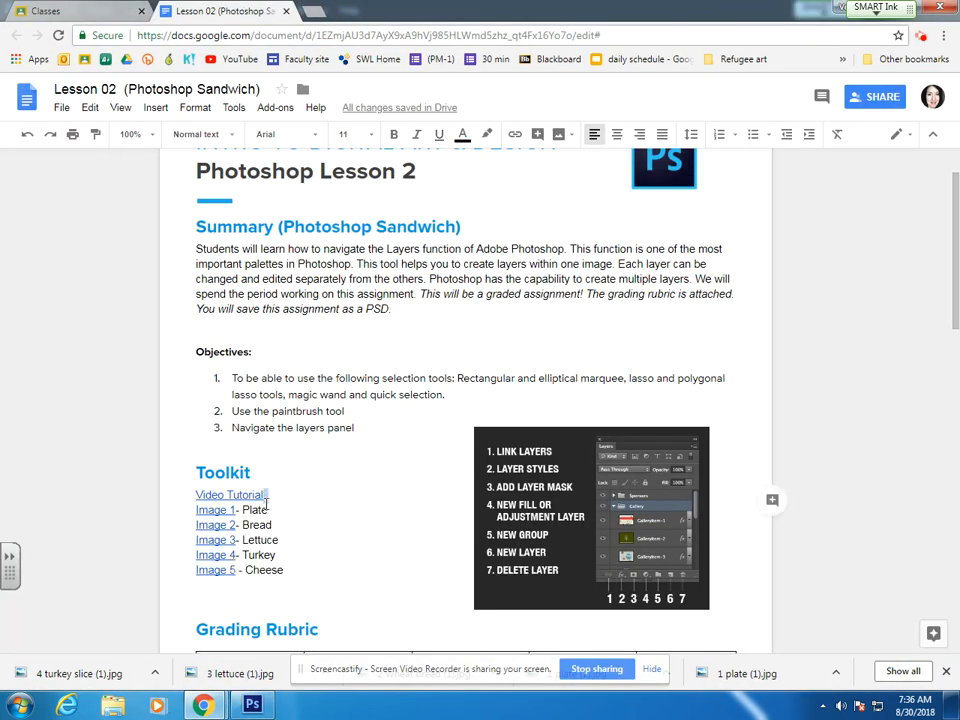
{"action": "left_click", "coordinate": [215, 570]}
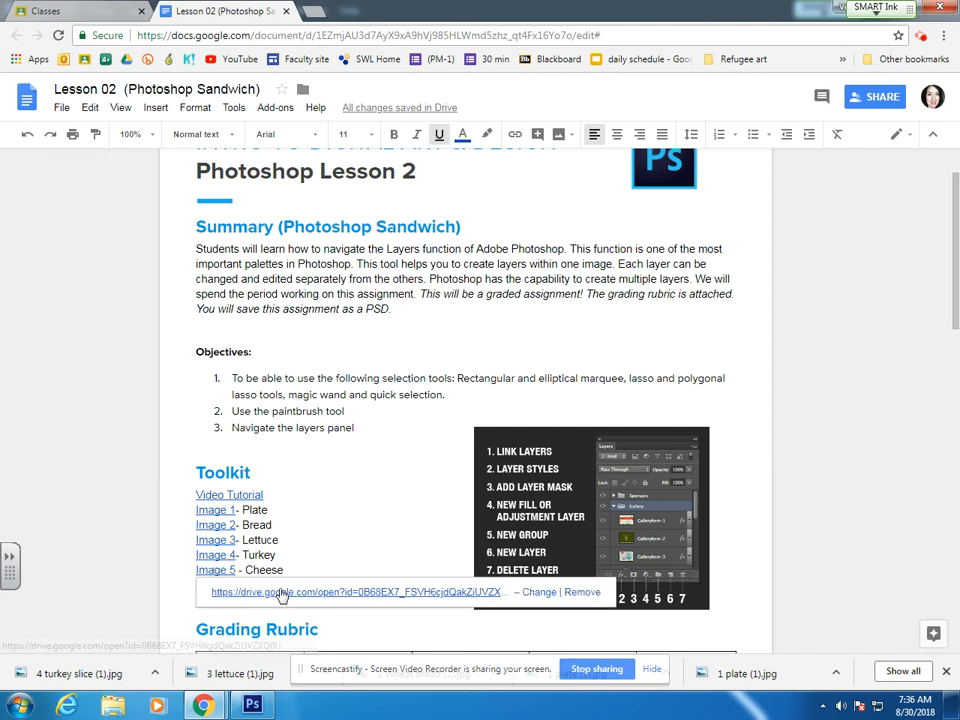
{"action": "left_click", "coordinate": [279, 594]}
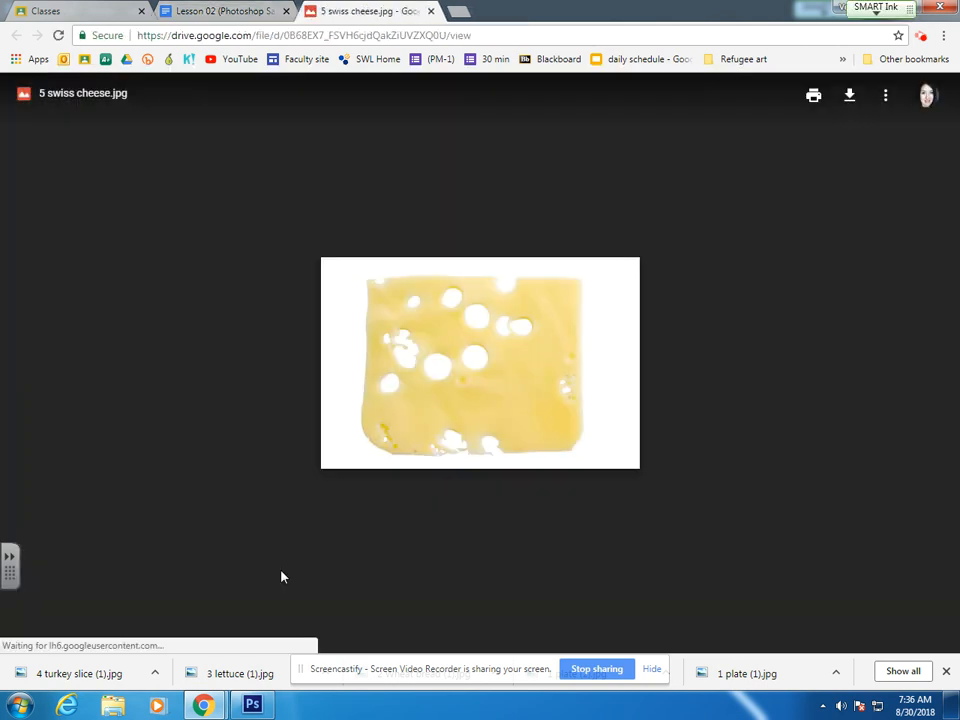
{"action": "left_click", "coordinate": [849, 96]}
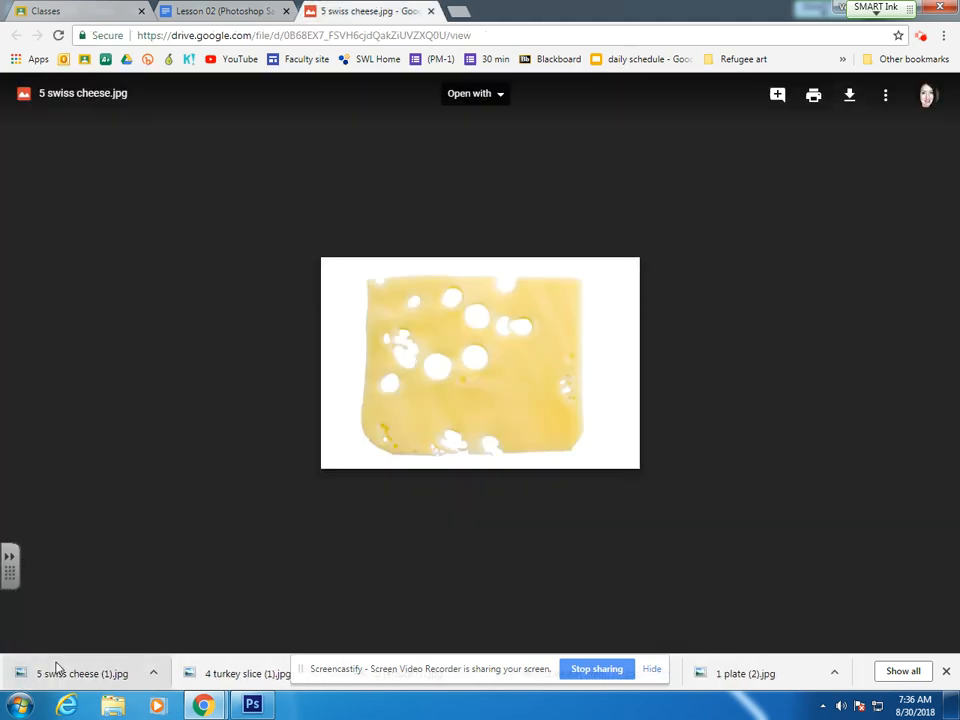
- Place the downloaded swiss cheese image in the Photoshop plate document, scaled to about 322% and positioned over the sandwich
{"action": "left_click_drag", "start_coordinate": [57, 668], "coordinate": [171, 219]}
{"action": "left_click_drag", "start_coordinate": [364, 306], "coordinate": [398, 363]}
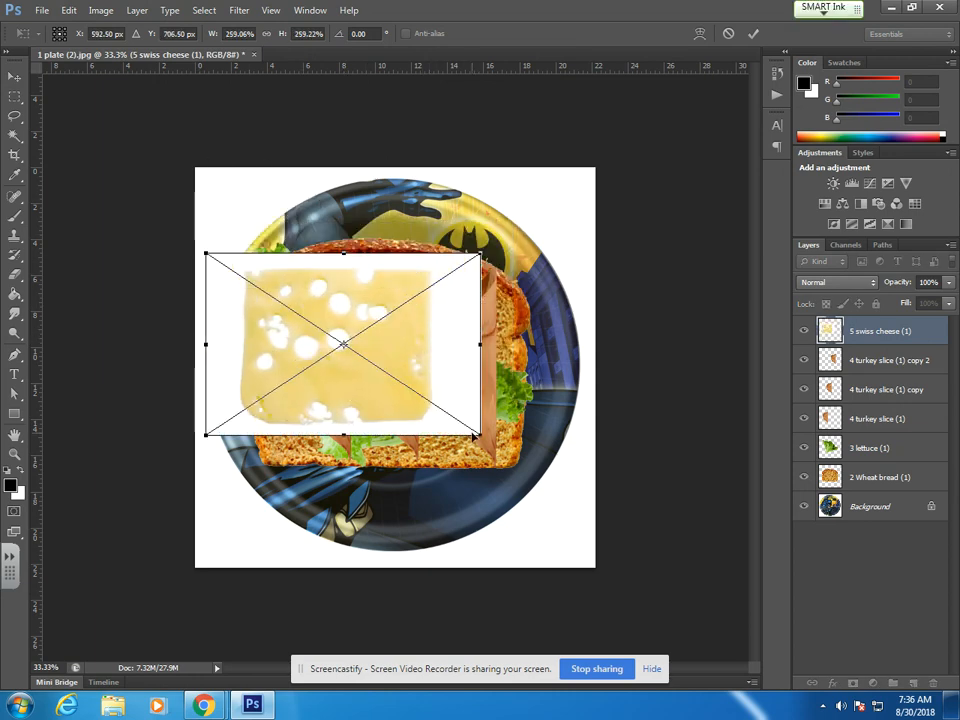
{"action": "left_click_drag", "start_coordinate": [479, 435], "coordinate": [546, 476]}
{"action": "left_click_drag", "start_coordinate": [493, 396], "coordinate": [504, 399]}
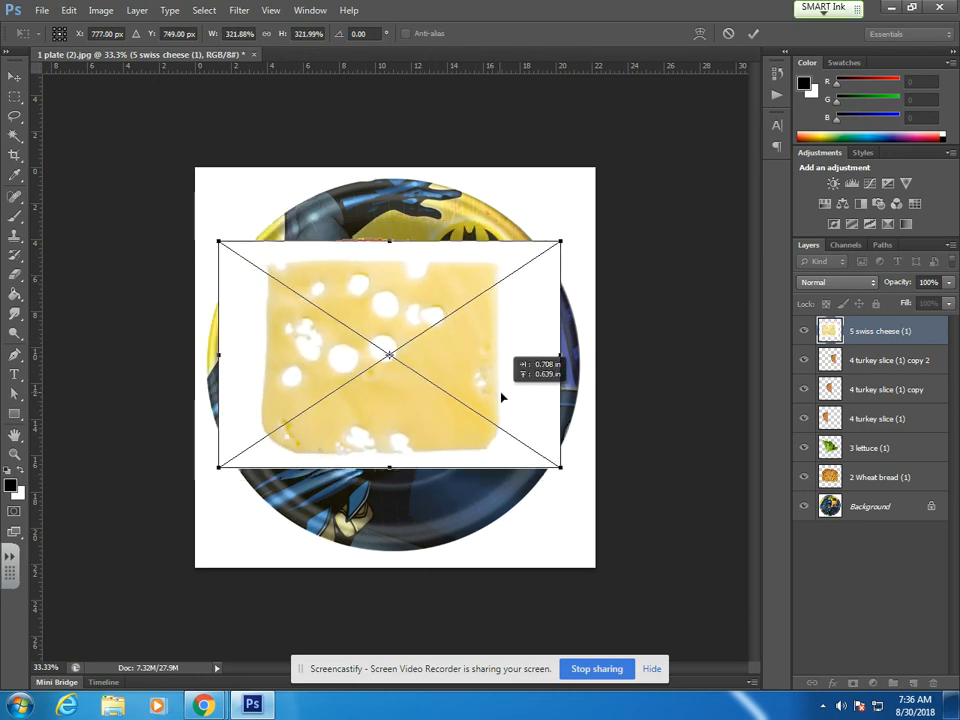
{"action": "key", "text": "Return"}
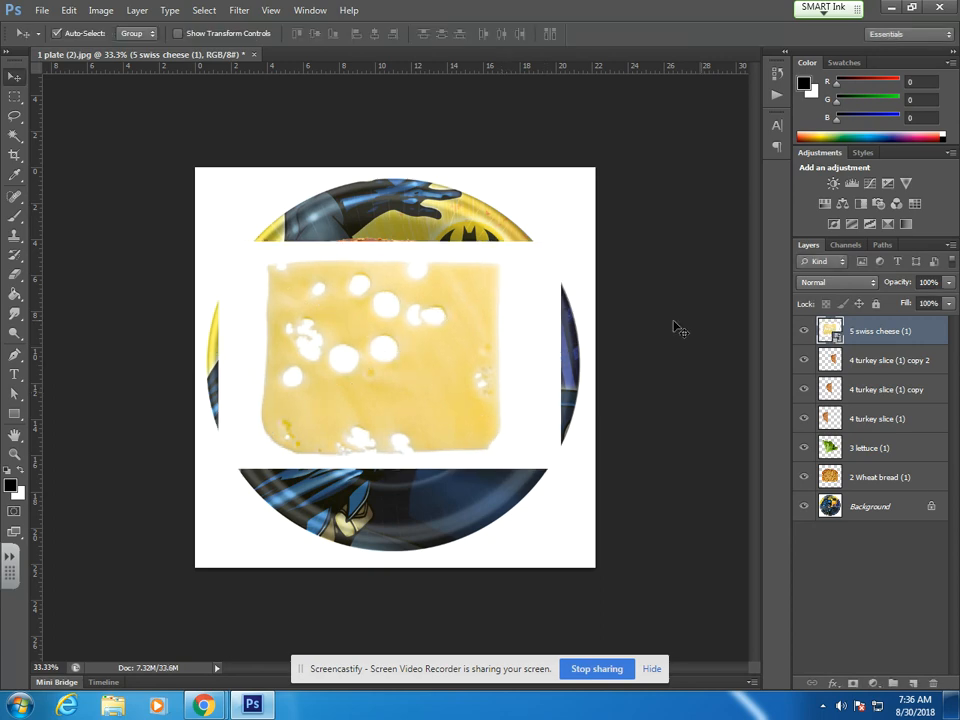
- Rasterize the swiss cheese layer and activate the Magic Wand tool
{"action": "right_click", "coordinate": [879, 334]}
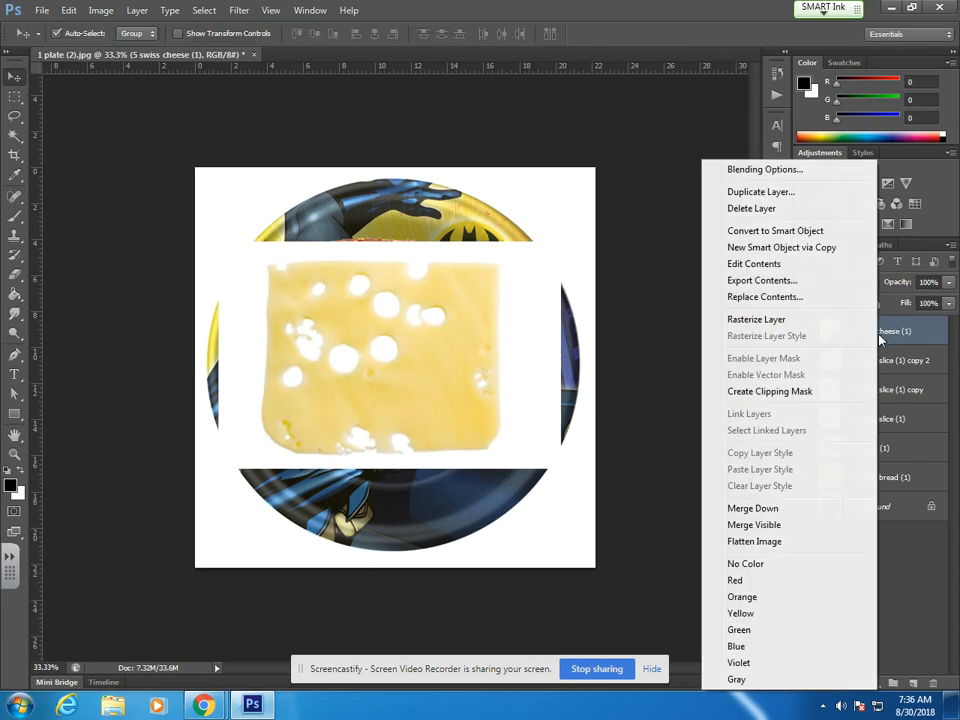
{"action": "left_click", "coordinate": [812, 321]}
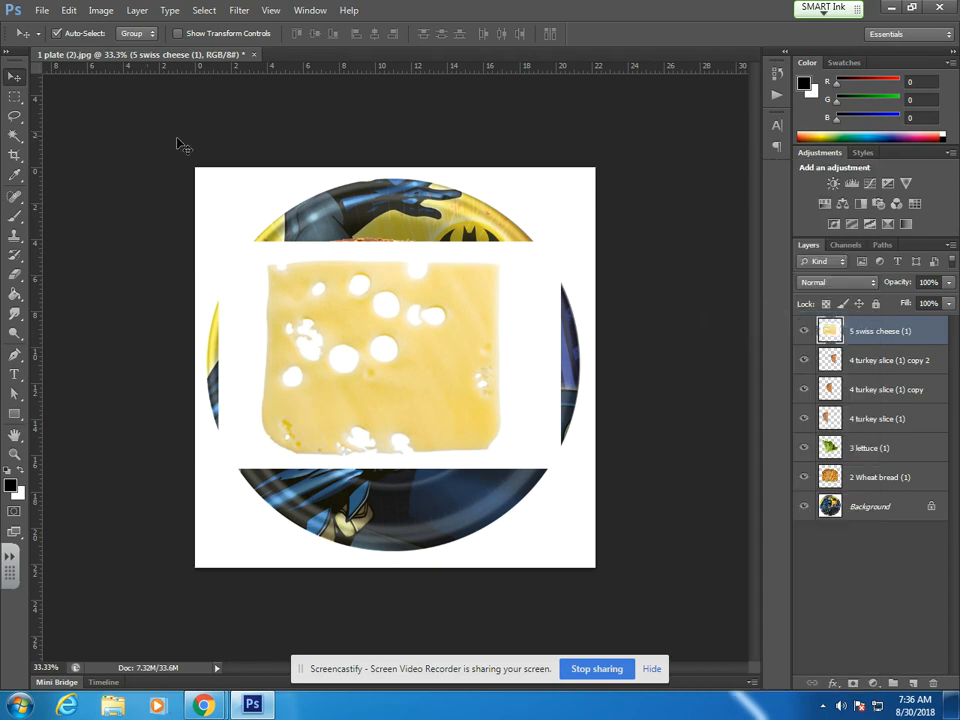
{"action": "left_click", "coordinate": [14, 136]}
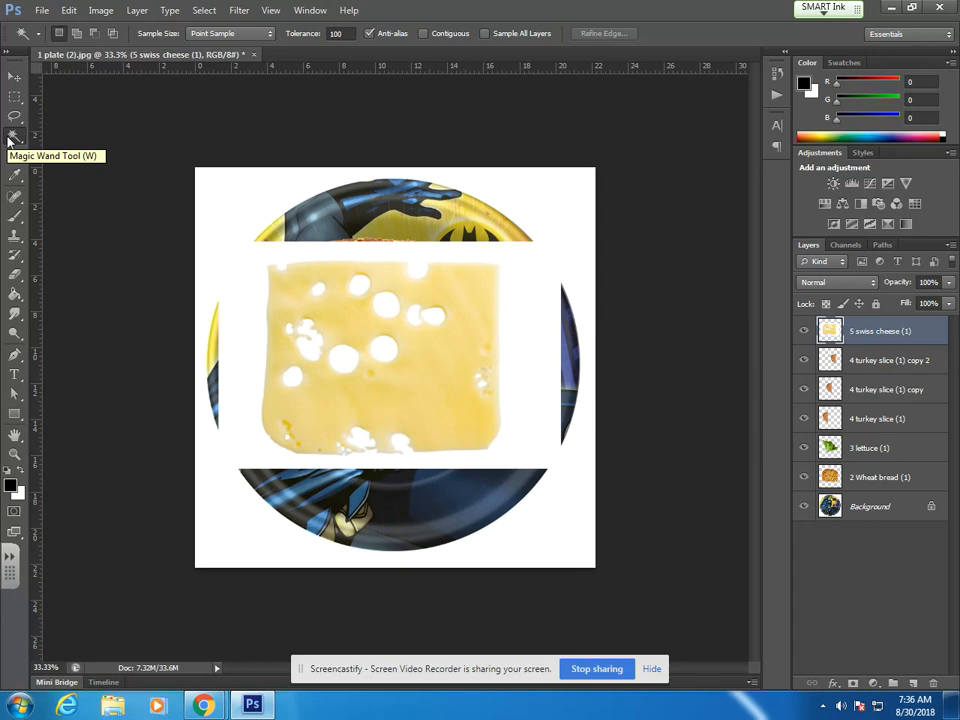
- Try the Magic Wand on the white beside the cheese at tolerance 100 with Contiguous on, and deselect
{"action": "left_click", "coordinate": [368, 35]}
{"action": "left_click", "coordinate": [424, 35]}
{"action": "left_click", "coordinate": [483, 35]}
{"action": "left_click", "coordinate": [369, 34]}
{"action": "left_click", "coordinate": [484, 34]}
{"action": "left_click", "coordinate": [515, 291]}
{"action": "left_click", "coordinate": [515, 291]}
{"action": "left_click", "coordinate": [516, 285]}
{"action": "key", "text": "ctrl+d"}
- Set the Magic Wand tolerance to 30
{"action": "left_click", "coordinate": [322, 33]}
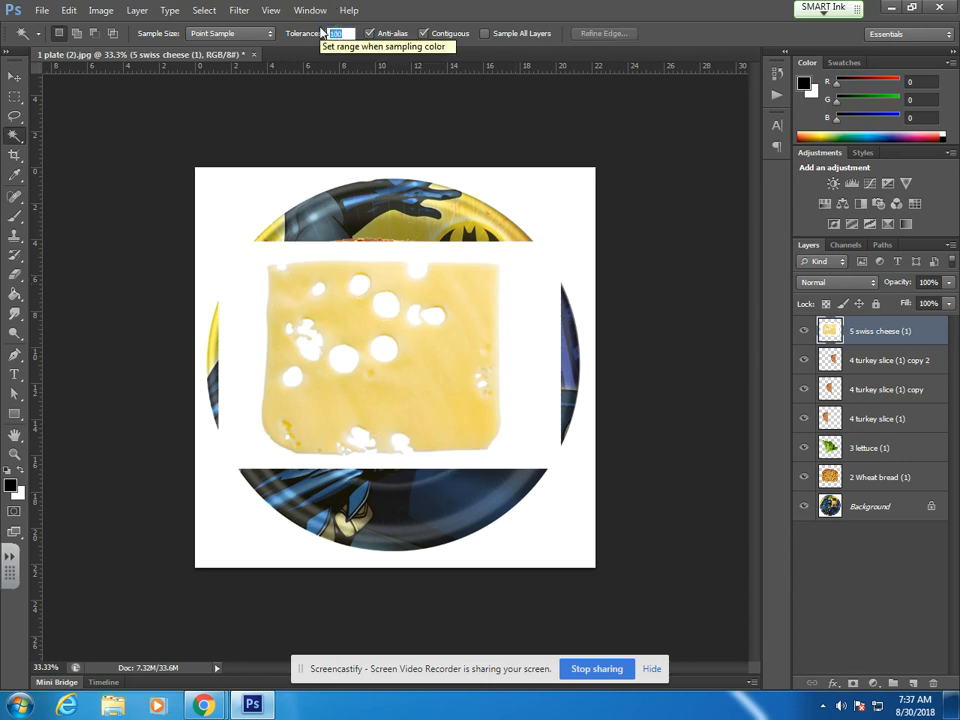
{"action": "type", "text": "30"}
{"action": "key", "text": "Return"}
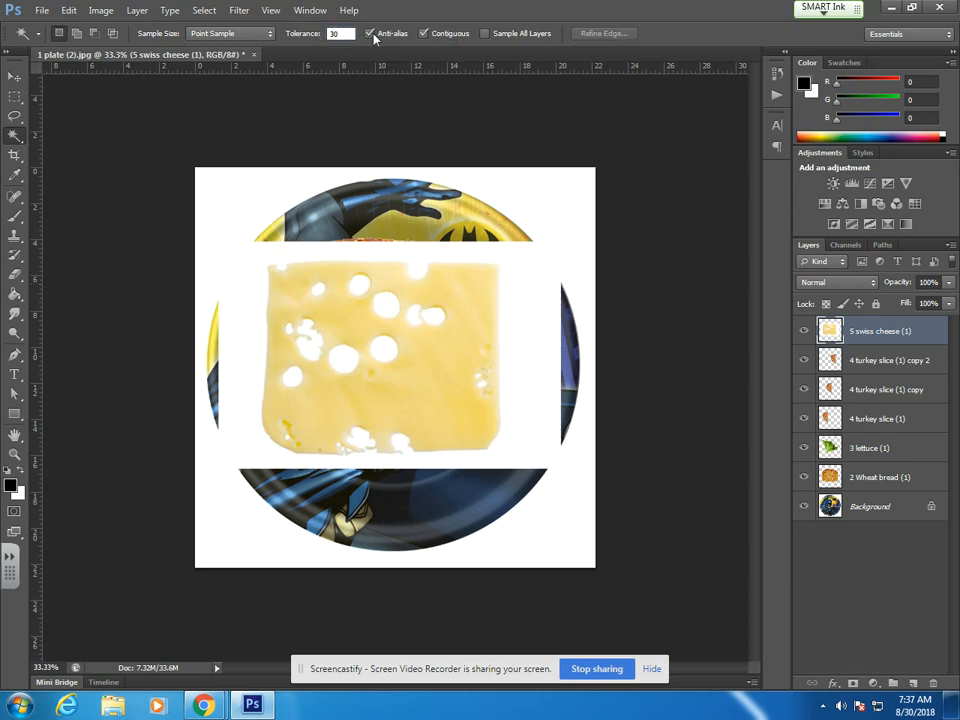
- Try selecting all the white in the cheese image with Contiguous off, turn Contiguous back on and deselect
{"action": "left_click", "coordinate": [424, 36]}
{"action": "left_click", "coordinate": [512, 267]}
{"action": "key", "text": "ctrl+d"}
{"action": "left_click", "coordinate": [424, 34]}
{"action": "left_click", "coordinate": [424, 34]}
{"action": "left_click", "coordinate": [506, 300]}
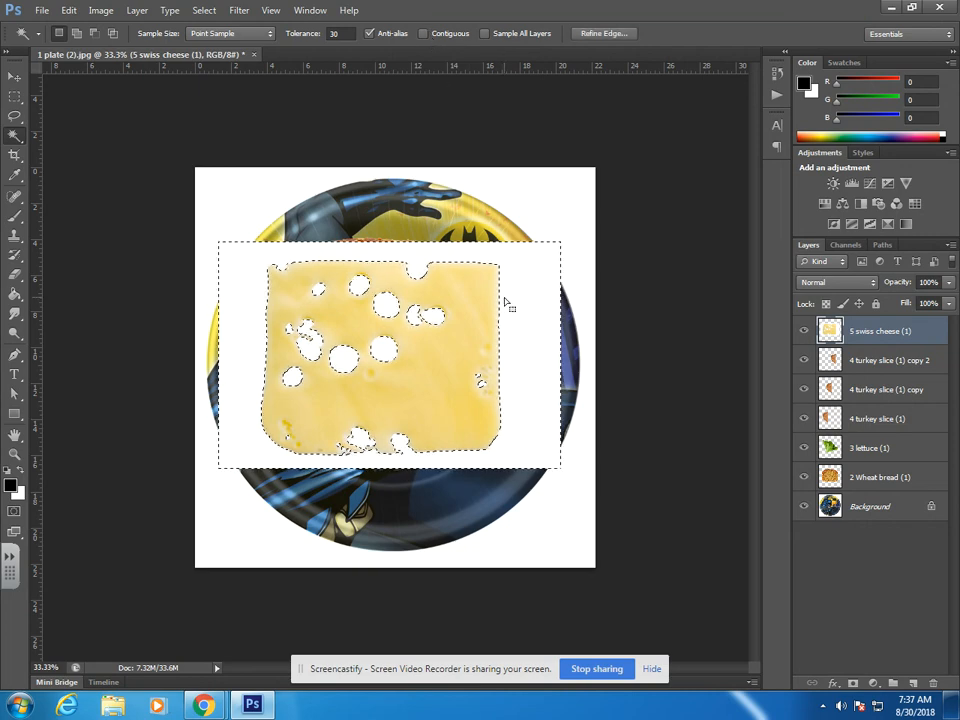
{"action": "left_click", "coordinate": [423, 33]}
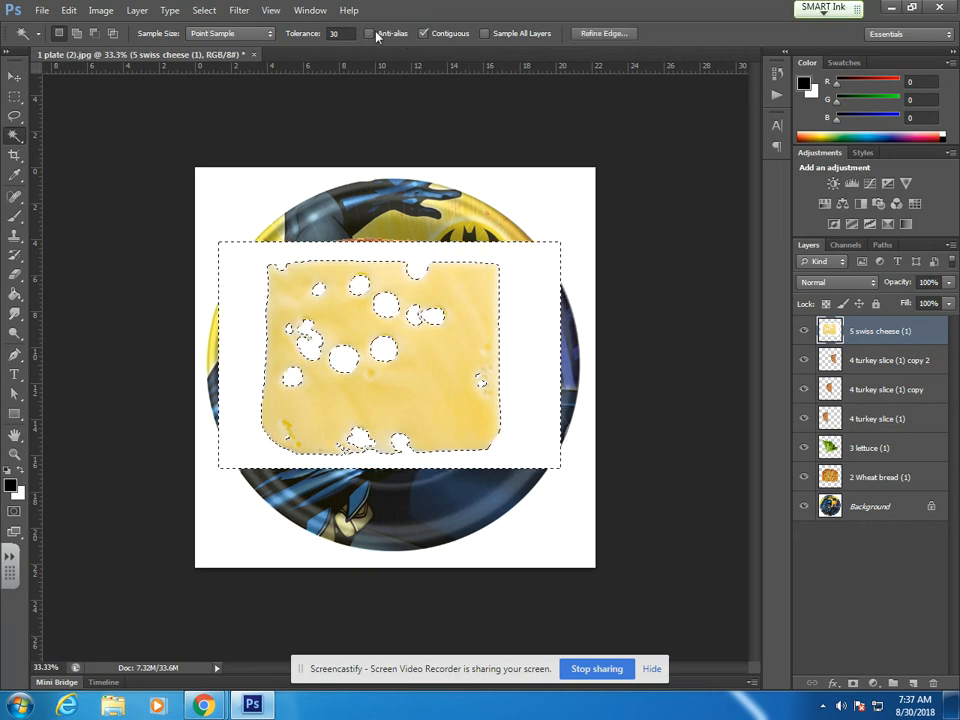
{"action": "key", "text": "ctrl+d"}
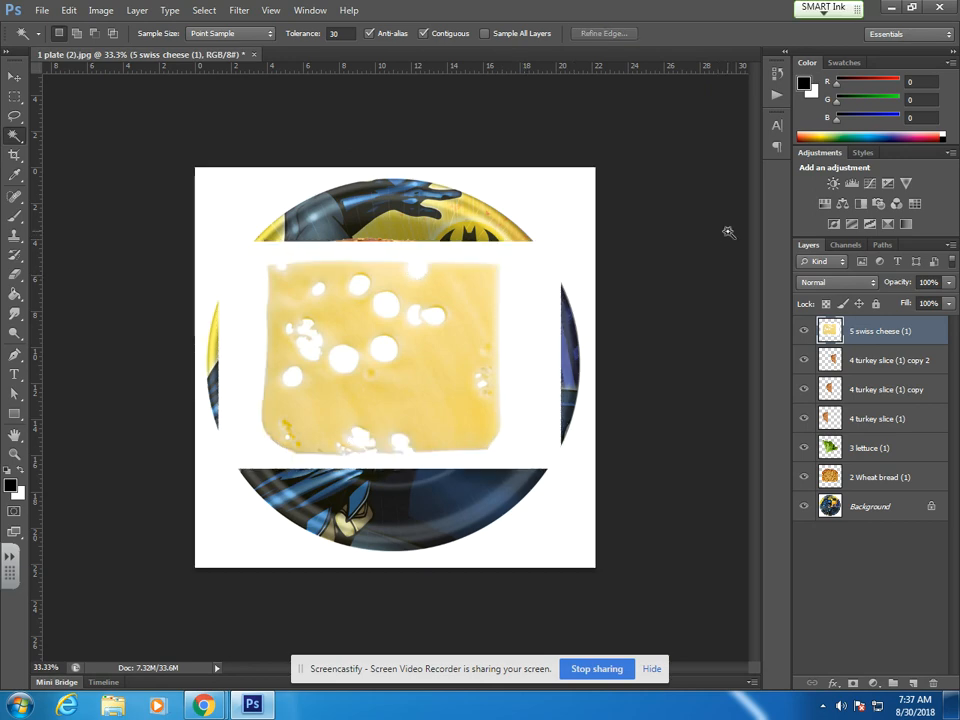
- Try selecting the white background with Contiguous on, adding several cheese holes one by one, and deselect
{"action": "left_click", "coordinate": [531, 287]}
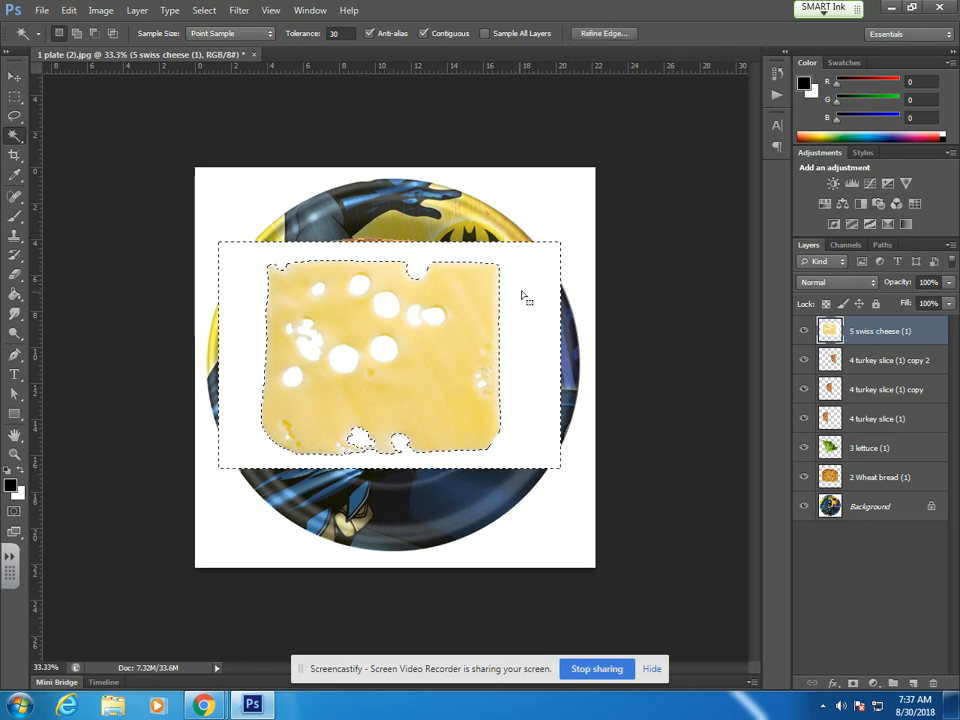
{"action": "left_click", "coordinate": [417, 318], "text": "shift"}
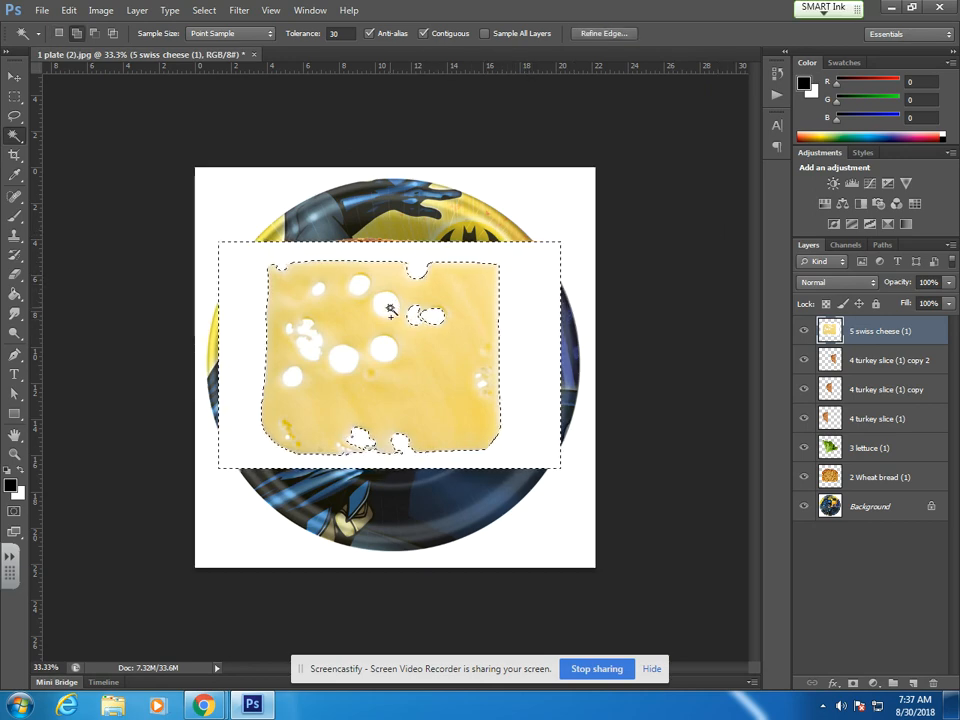
{"action": "left_click", "coordinate": [389, 308], "text": "shift"}
{"action": "left_click", "coordinate": [361, 287], "text": "shift"}
{"action": "left_click", "coordinate": [389, 349], "text": "shift"}
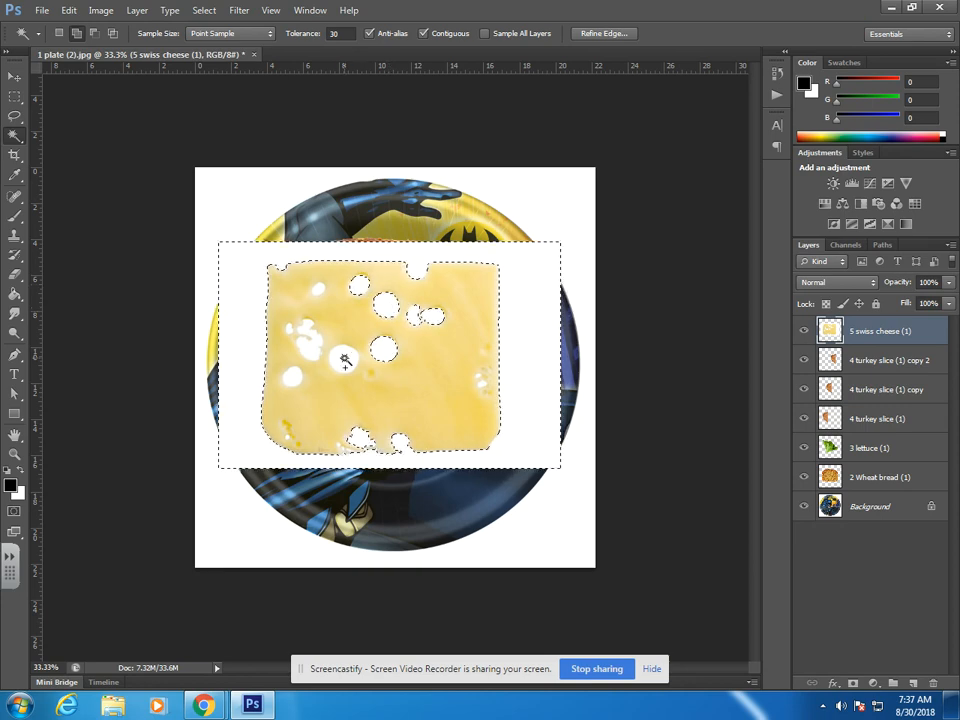
{"action": "left_click", "coordinate": [343, 358], "text": "shift"}
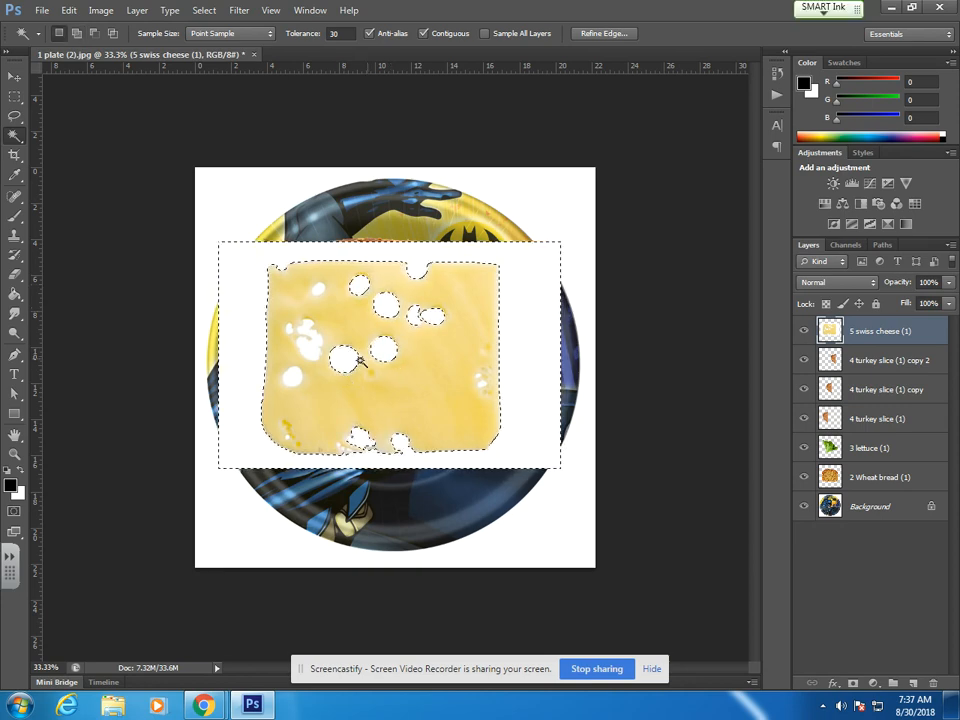
{"action": "key", "text": "ctrl+d"}
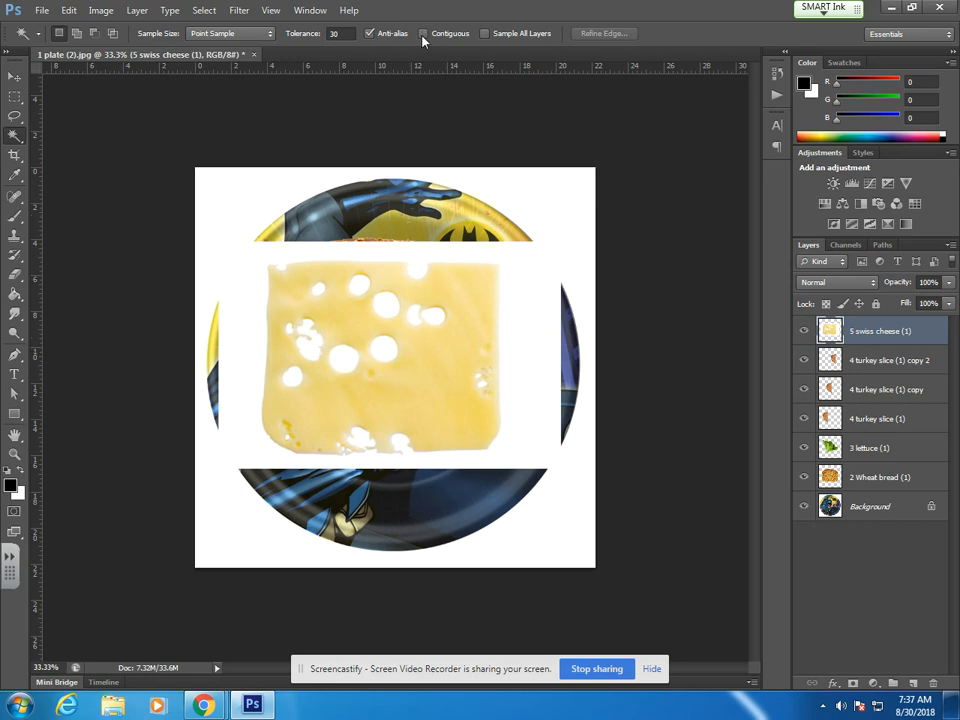
- Select the white background and all the cheese holes together using the Magic Wand with Contiguous off
{"action": "left_click", "coordinate": [524, 322]}
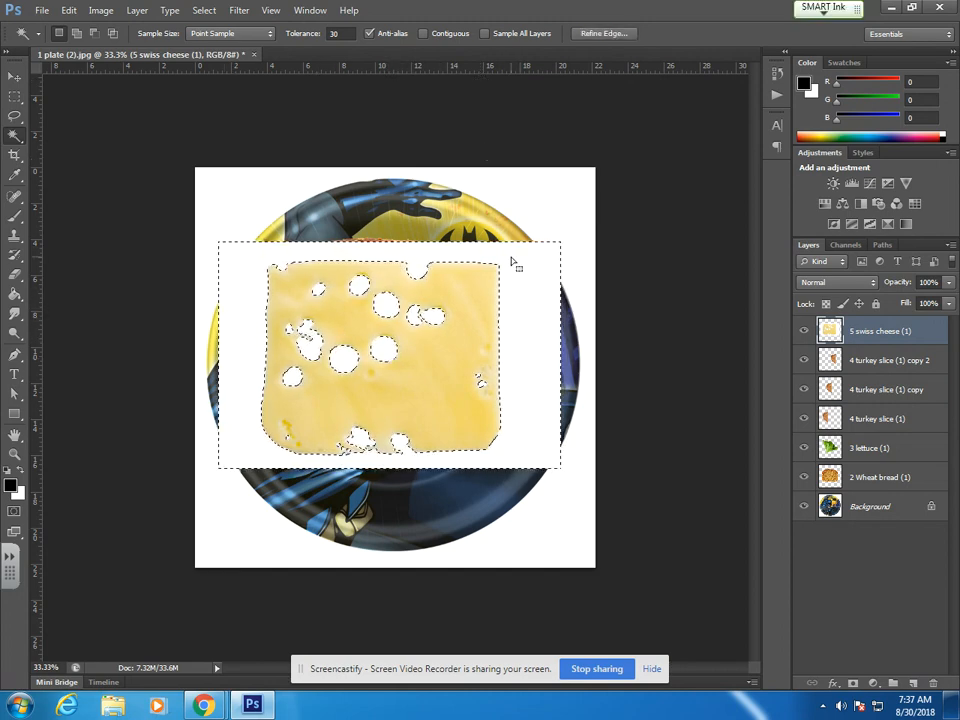
- Delete the selected white background and holes from the swiss cheese layer, deselect, and turn Contiguous back on
{"action": "key", "text": "Delete"}
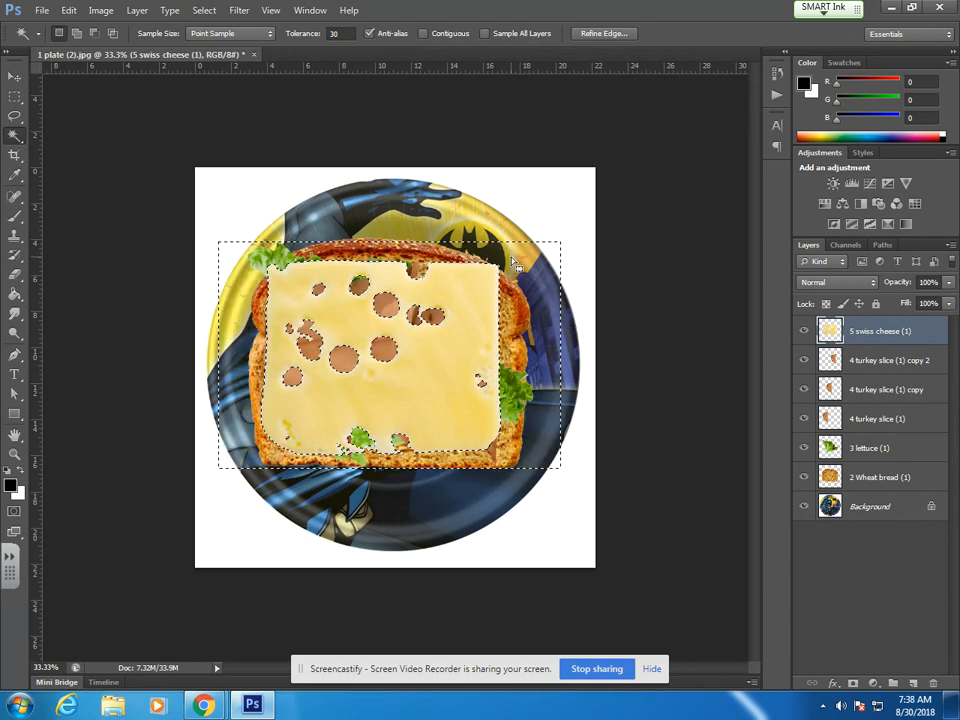
{"action": "key", "text": "ctrl+d"}
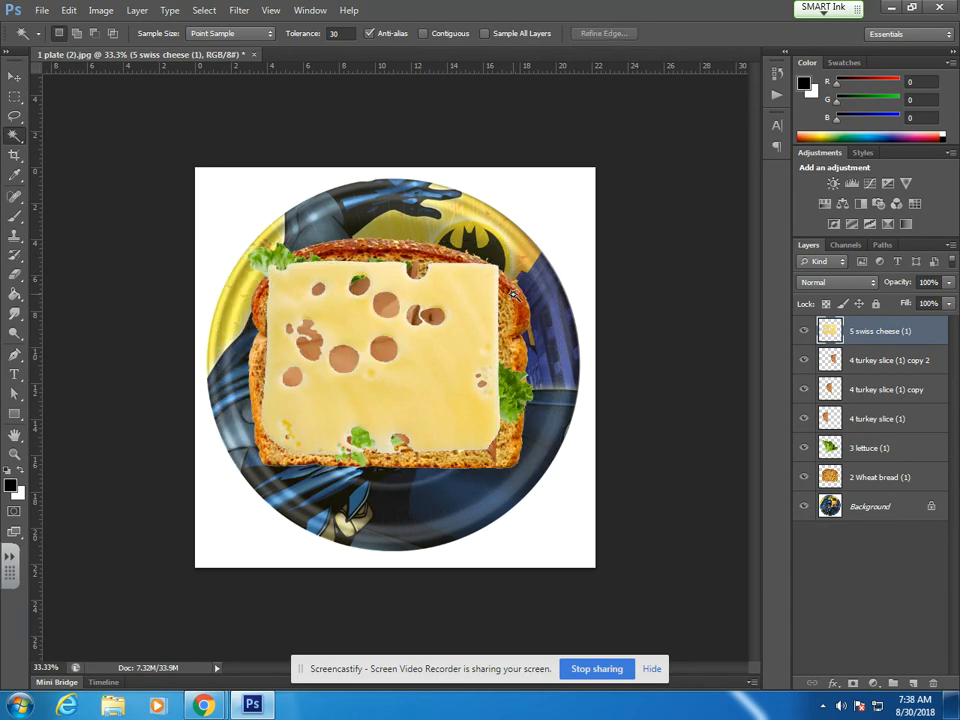
{"action": "left_click", "coordinate": [424, 34]}
- Move the swiss cheese slightly down on the bread with the Move tool
{"action": "left_click", "coordinate": [14, 76]}
{"action": "left_click_drag", "start_coordinate": [398, 252], "coordinate": [401, 257]}
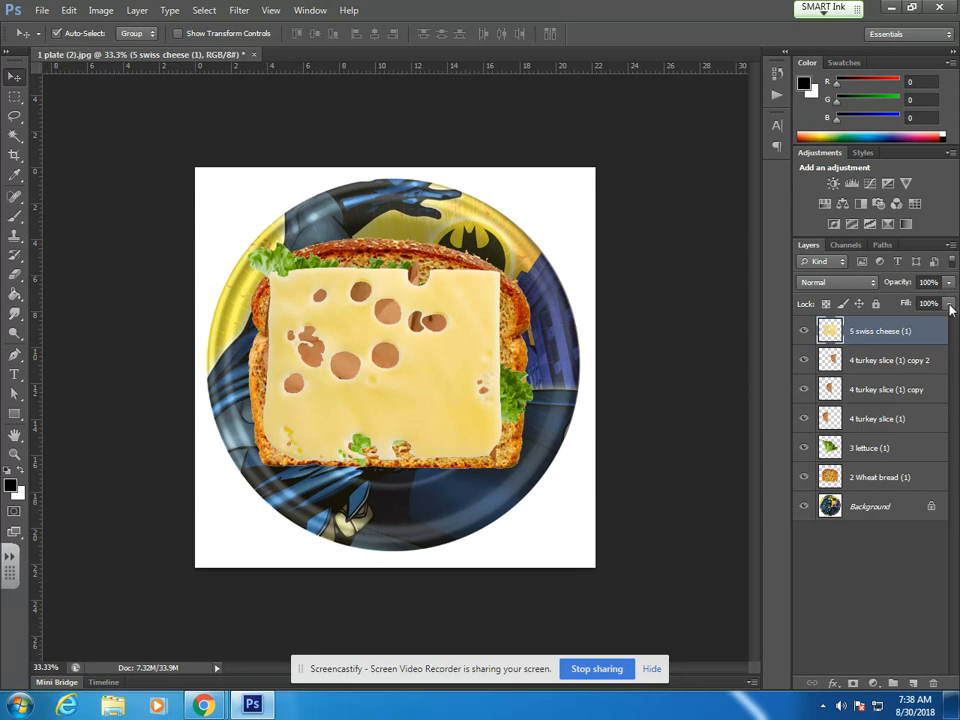
{"action": "left_click", "coordinate": [858, 304]}
{"action": "left_click", "coordinate": [859, 304]}
{"action": "left_click", "coordinate": [859, 305]}
{"action": "left_click", "coordinate": [843, 306]}
{"action": "left_click", "coordinate": [843, 306]}
{"action": "left_click", "coordinate": [826, 305]}
- Lower the swiss cheese layer's opacity to 90%
{"action": "left_click", "coordinate": [949, 282]}
{"action": "mouse_move", "coordinate": [947, 303]}
{"action": "left_mouse_down"}
{"action": "mouse_move", "coordinate": [889, 305]}
{"action": "mouse_move", "coordinate": [938, 303]}
{"action": "left_mouse_up"}
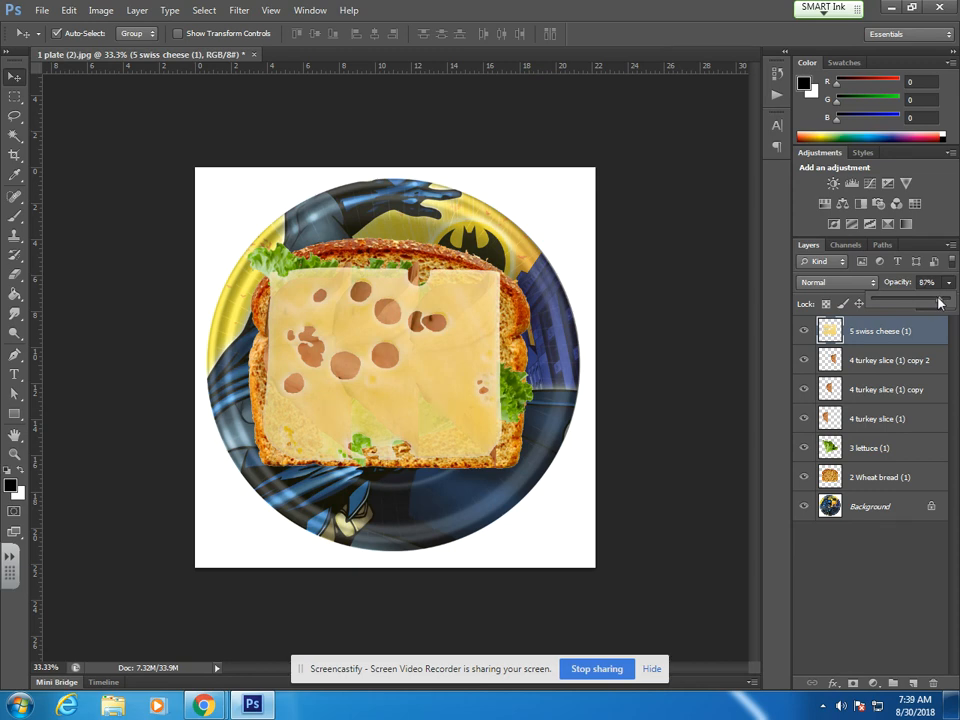
{"action": "left_click_drag", "start_coordinate": [939, 302], "coordinate": [942, 302]}
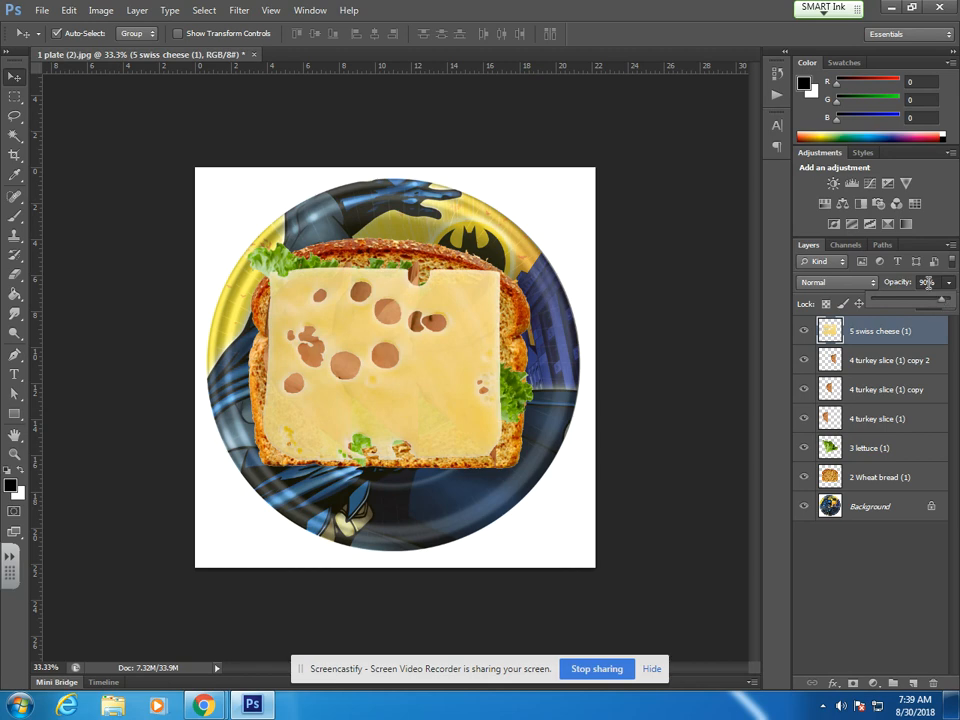
{"action": "left_click", "coordinate": [926, 339]}
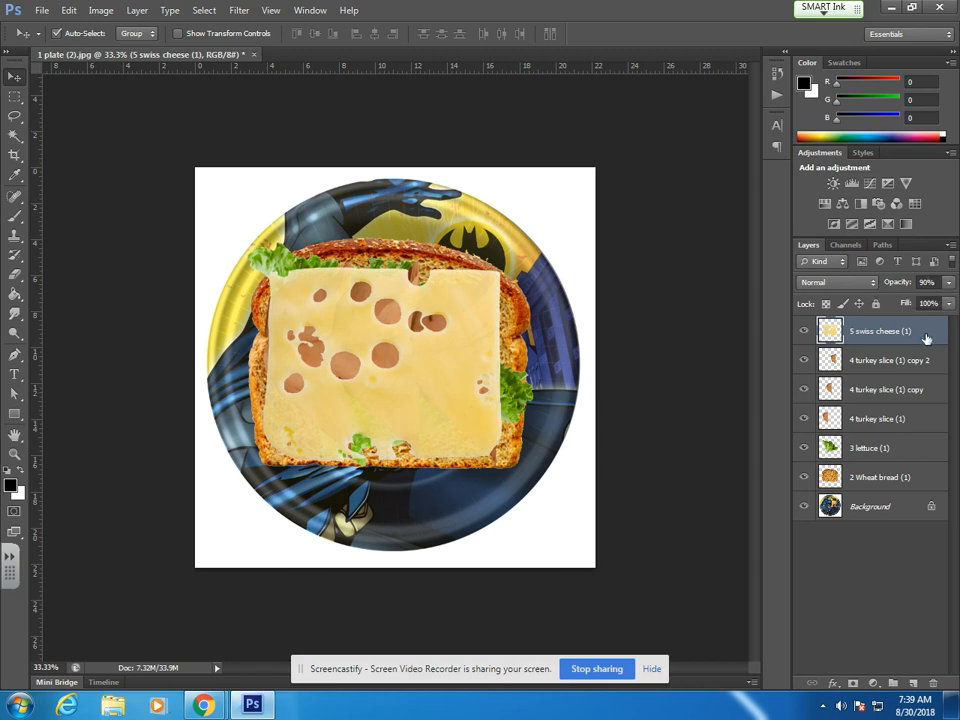
{"action": "left_click", "coordinate": [949, 303]}
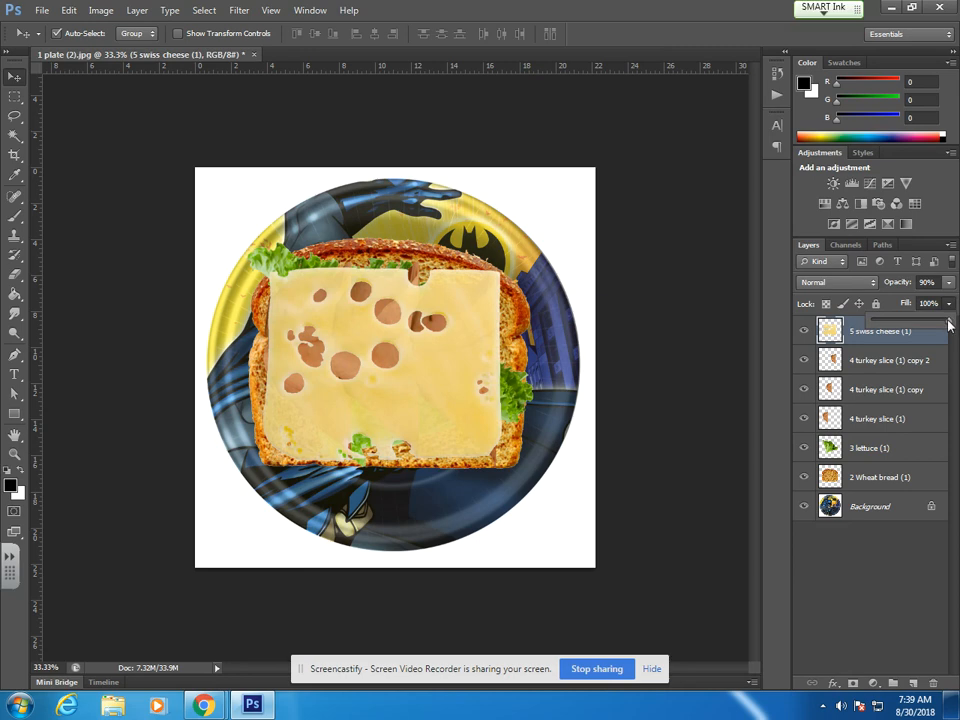
{"action": "mouse_move", "coordinate": [944, 319]}
{"action": "left_mouse_down"}
{"action": "mouse_move", "coordinate": [892, 322]}
{"action": "mouse_move", "coordinate": [949, 316]}
{"action": "mouse_move", "coordinate": [958, 325]}
{"action": "left_mouse_up"}
{"action": "left_click", "coordinate": [946, 302]}
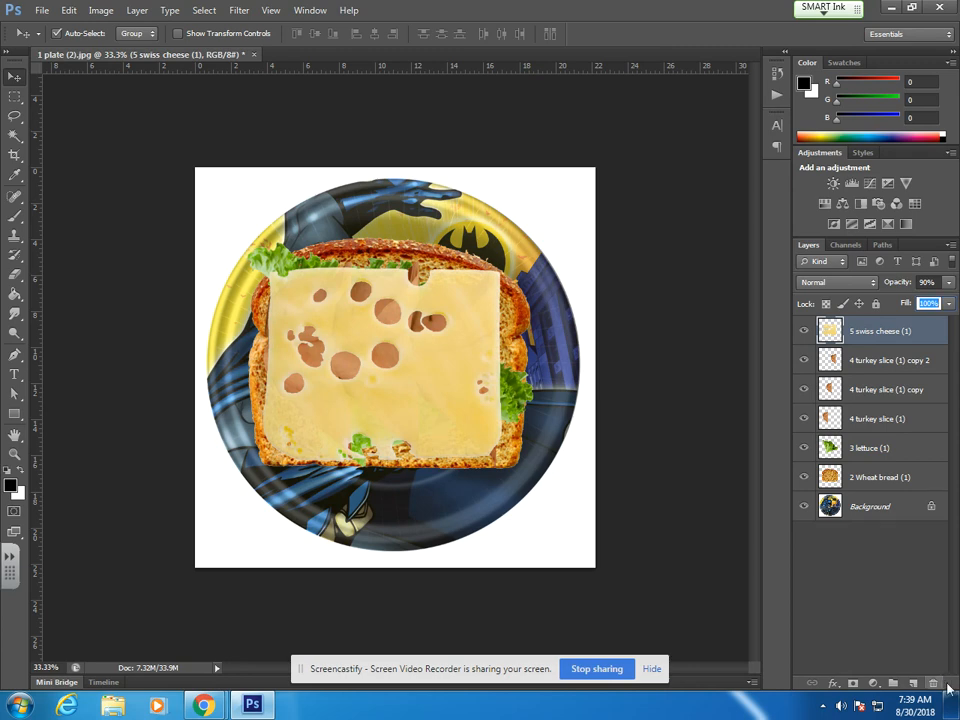
{"action": "left_click", "coordinate": [876, 685]}
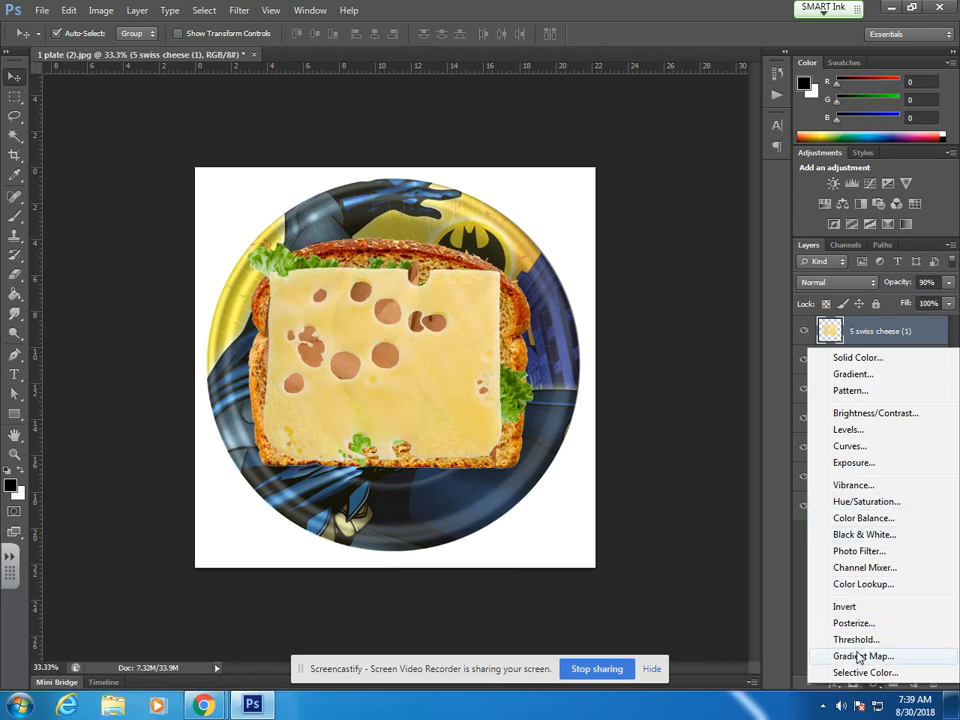
{"action": "left_click", "coordinate": [787, 650]}
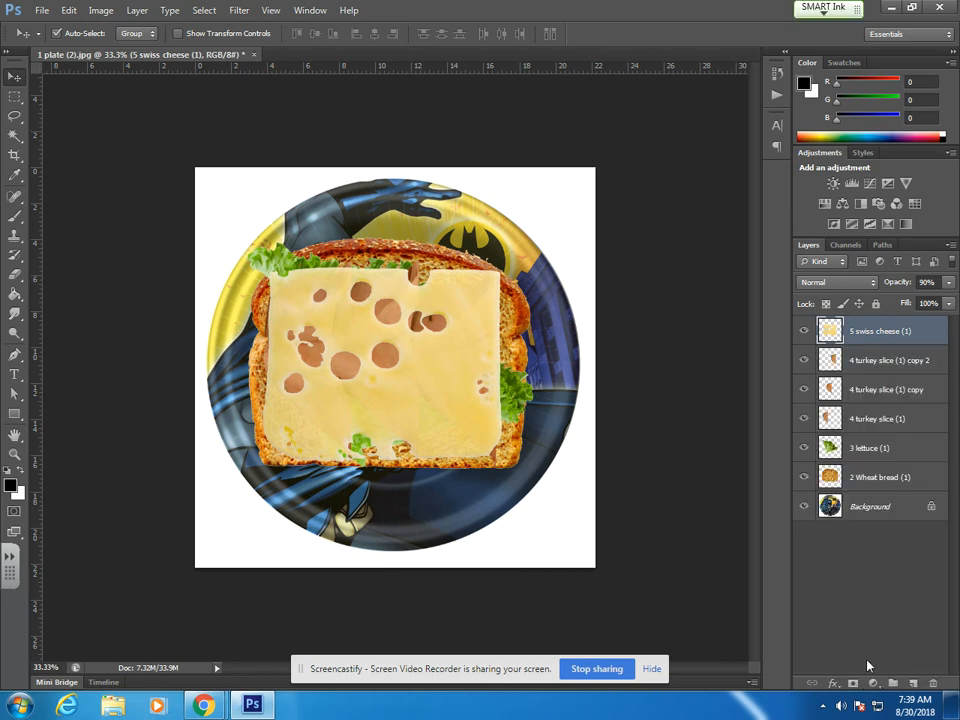
- Add a new layer above the swiss cheese and name it Mayo
{"action": "left_click", "coordinate": [913, 684]}
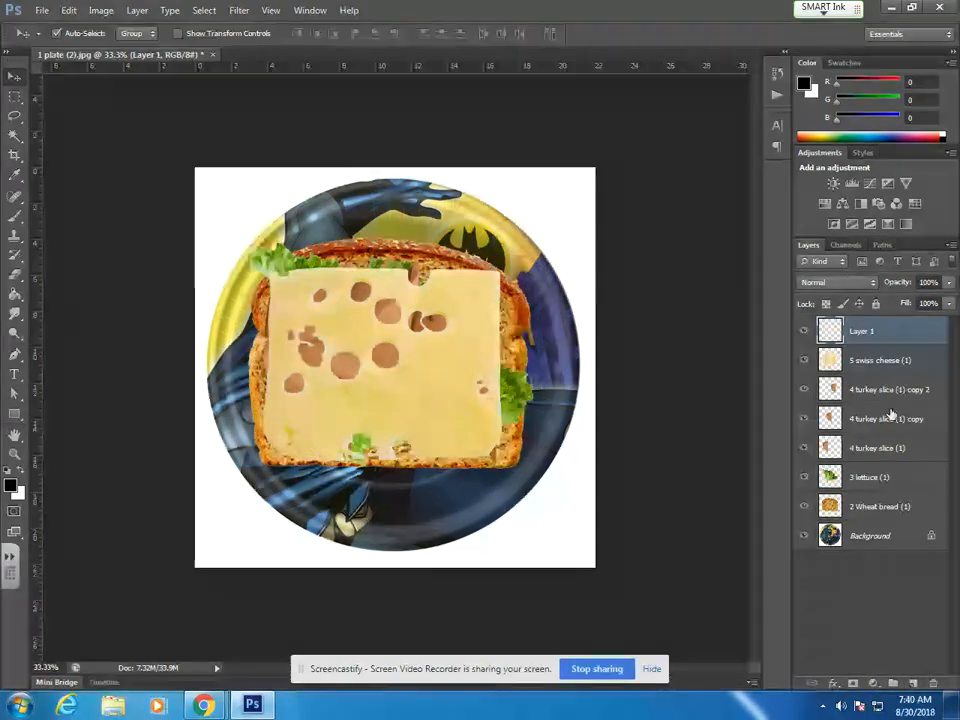
{"action": "double_click", "coordinate": [858, 334]}
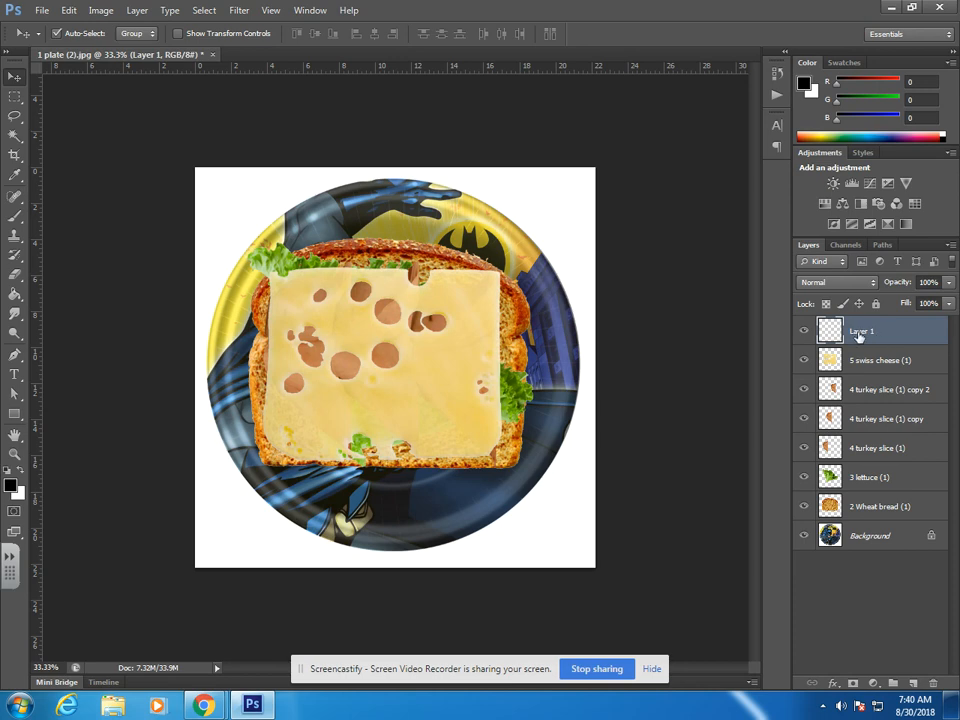
{"action": "type", "text": "M"}
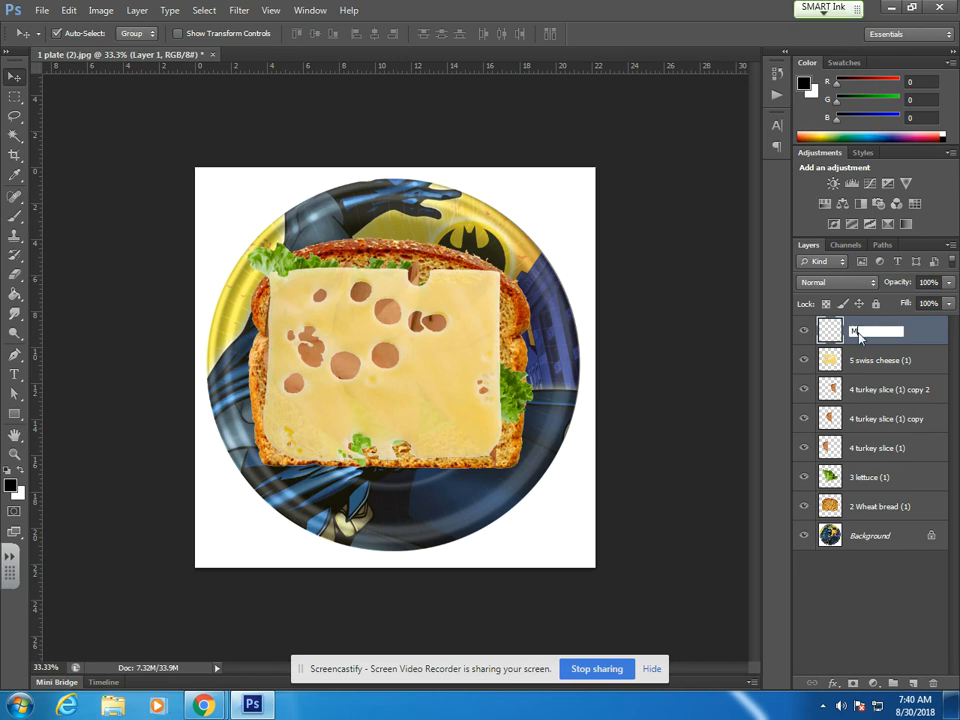
{"action": "type", "text": "ayo"}
{"action": "key", "text": "Return"}
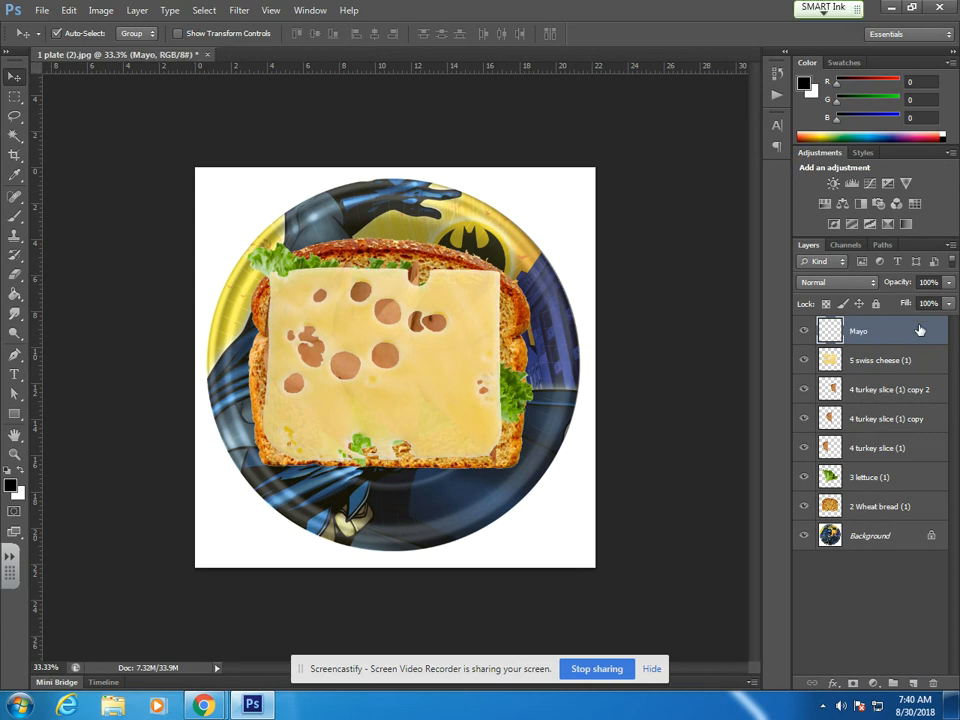
- Set up the Brush tool with the hard round brush at 50 px and 100% hardness
{"action": "left_click", "coordinate": [12, 218]}
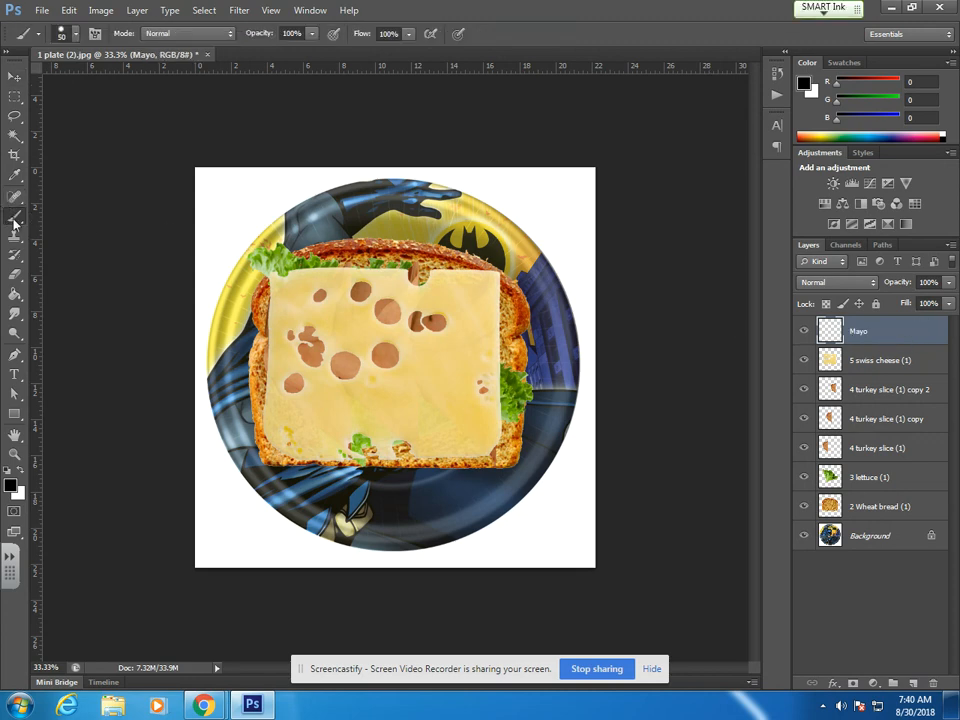
{"action": "left_click", "coordinate": [75, 38]}
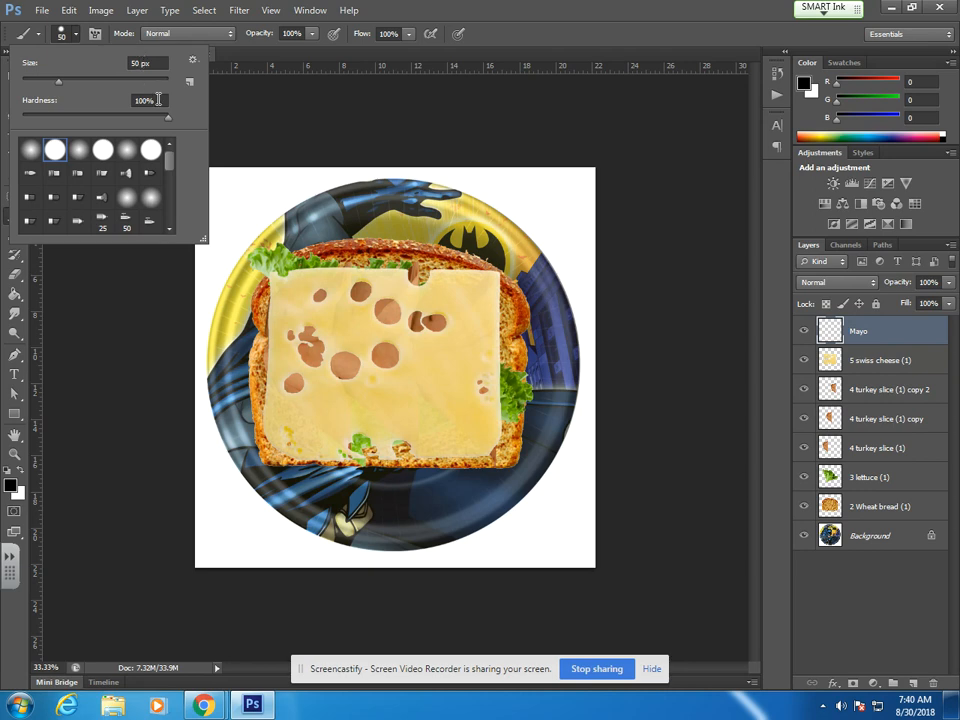
{"action": "left_click_drag", "start_coordinate": [167, 117], "coordinate": [164, 117]}
{"action": "left_click", "coordinate": [78, 152]}
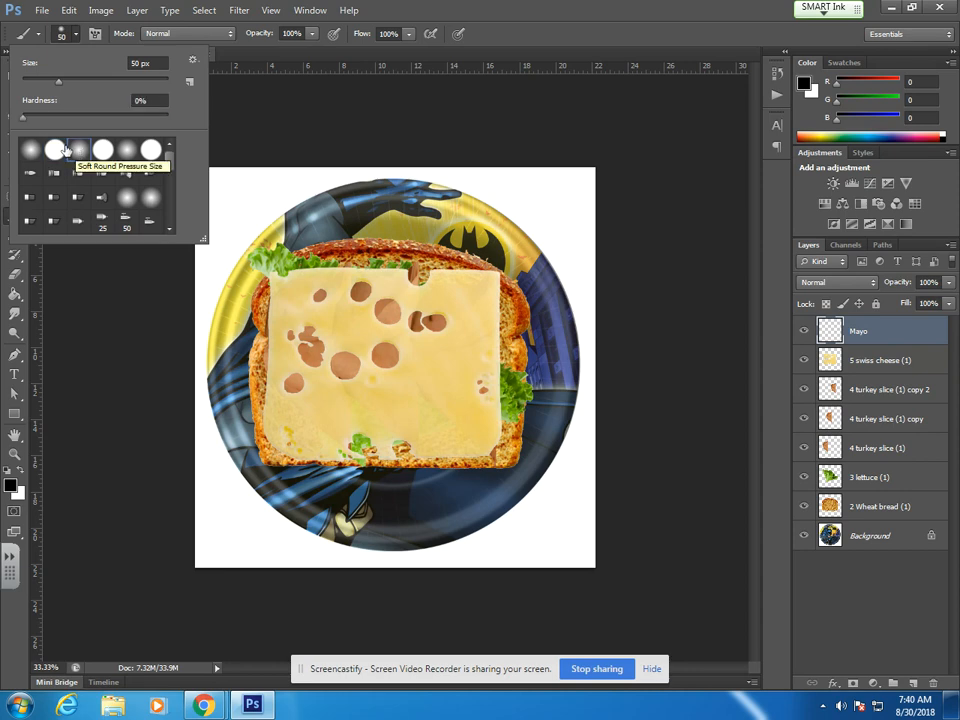
{"action": "left_click", "coordinate": [56, 150]}
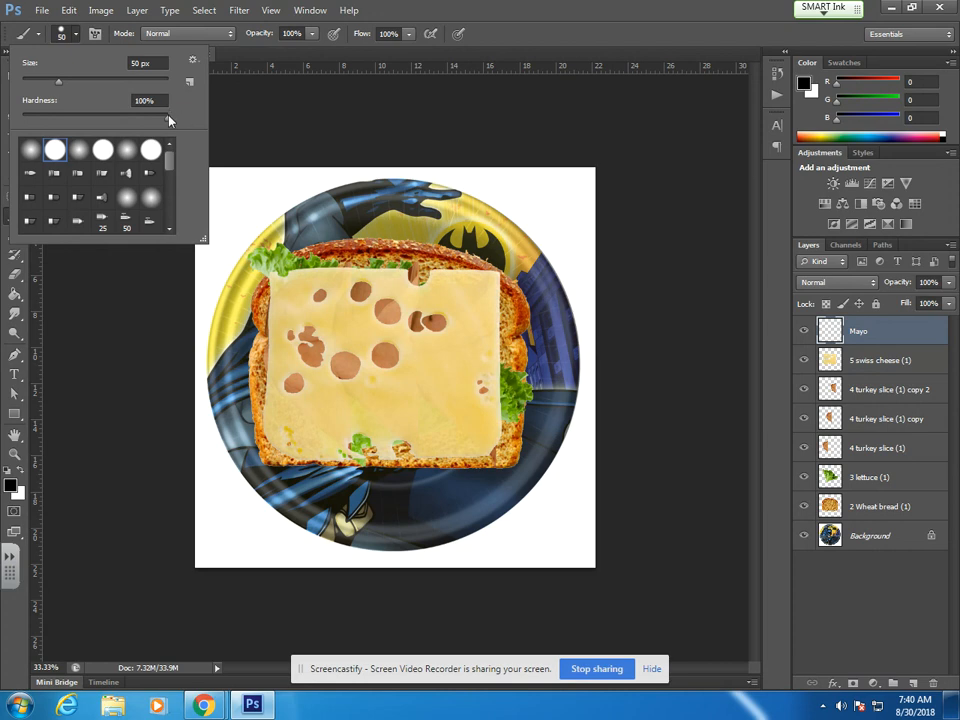
{"action": "left_click_drag", "start_coordinate": [172, 123], "coordinate": [158, 122]}
{"action": "left_click", "coordinate": [434, 7]}
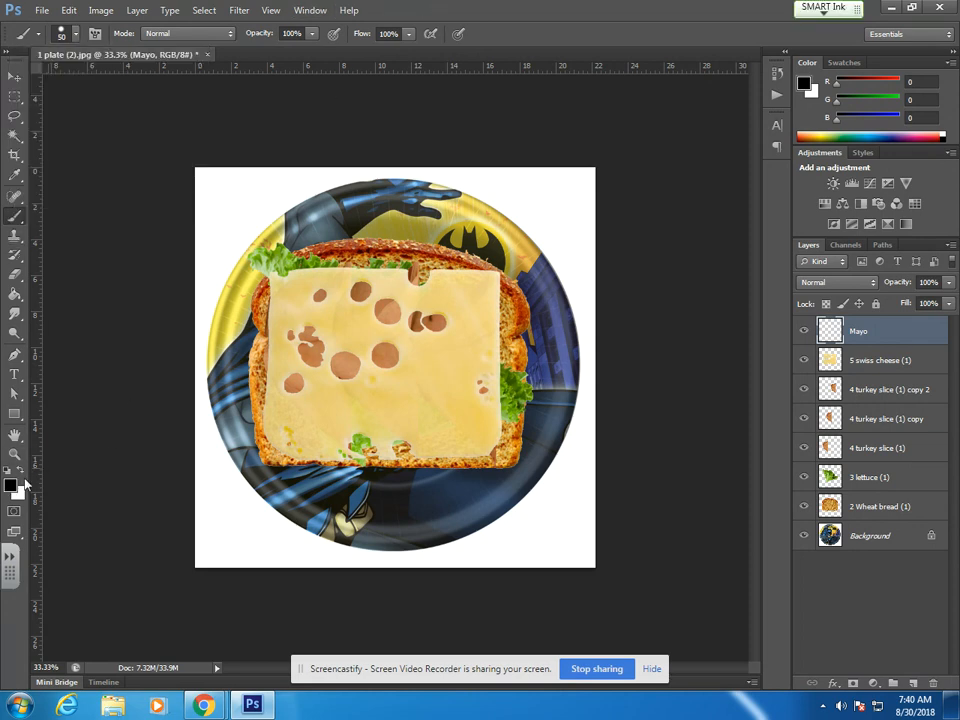
- Try a looping black brush stroke across the cheese on the Mayo layer and undo it
{"action": "mouse_move", "coordinate": [308, 283]}
{"action": "left_mouse_down"}
{"action": "mouse_move", "coordinate": [328, 312]}
{"action": "mouse_move", "coordinate": [392, 322]}
{"action": "mouse_move", "coordinate": [440, 398]}
{"action": "mouse_move", "coordinate": [525, 428]}
{"action": "left_mouse_up"}
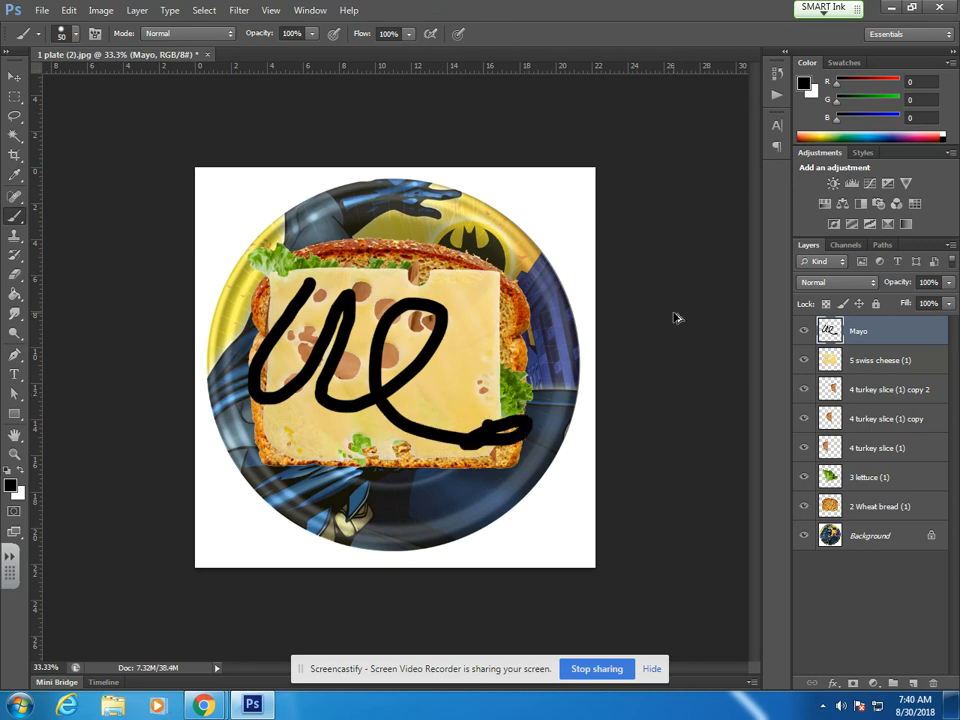
{"action": "key", "text": "ctrl+z"}
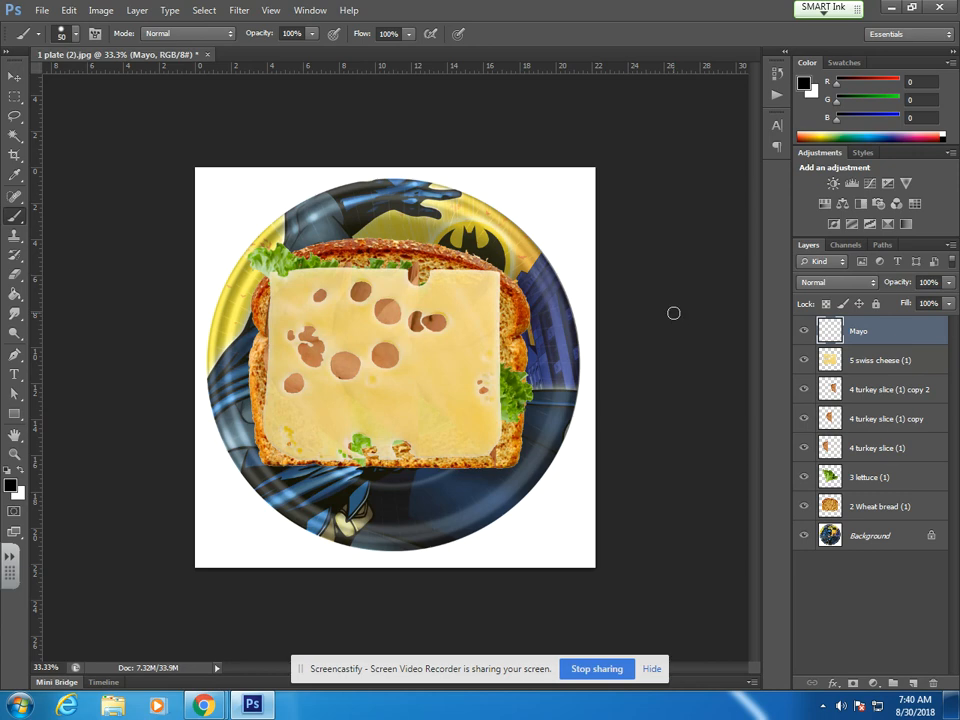
- Set the foreground color to near-white #fbfafa and paint a wavy line of mayo across the cheese on the Mayo layer
{"action": "left_click", "coordinate": [12, 487]}
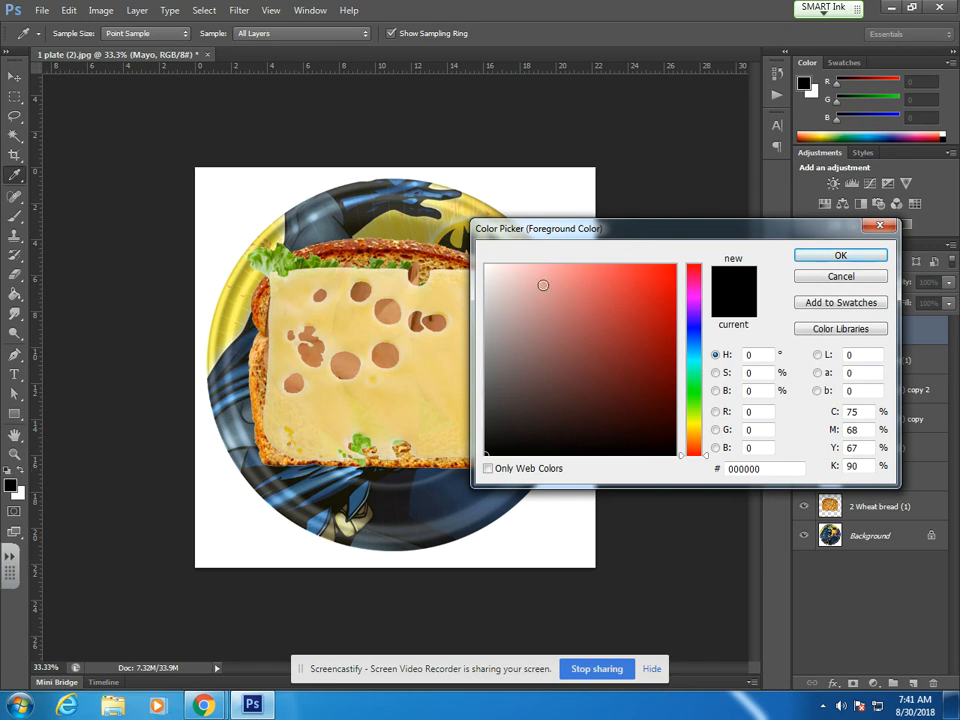
{"action": "left_click", "coordinate": [507, 280]}
{"action": "left_click", "coordinate": [578, 284]}
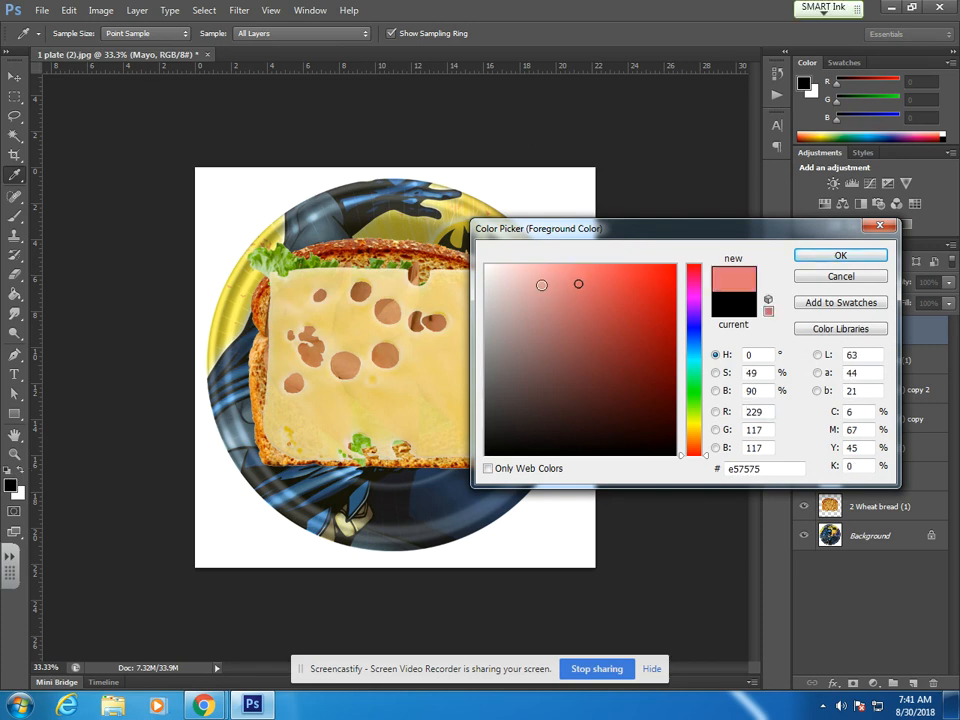
{"action": "left_click_drag", "start_coordinate": [541, 283], "coordinate": [496, 272]}
{"action": "left_click", "coordinate": [503, 316]}
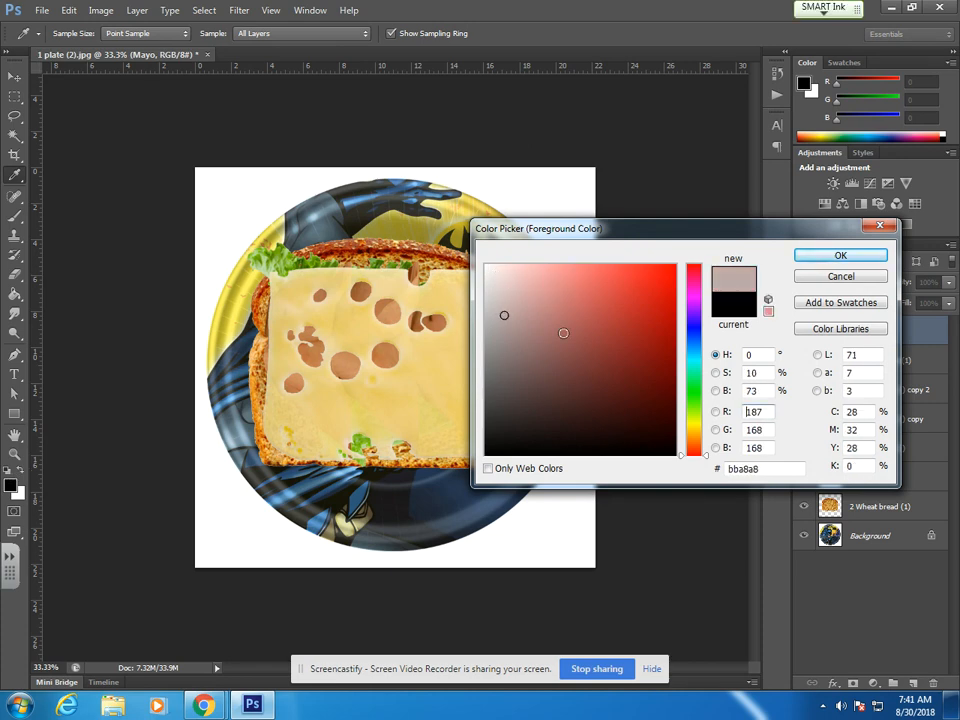
{"action": "left_click", "coordinate": [540, 437]}
{"action": "left_click", "coordinate": [598, 332]}
{"action": "left_click", "coordinate": [527, 317]}
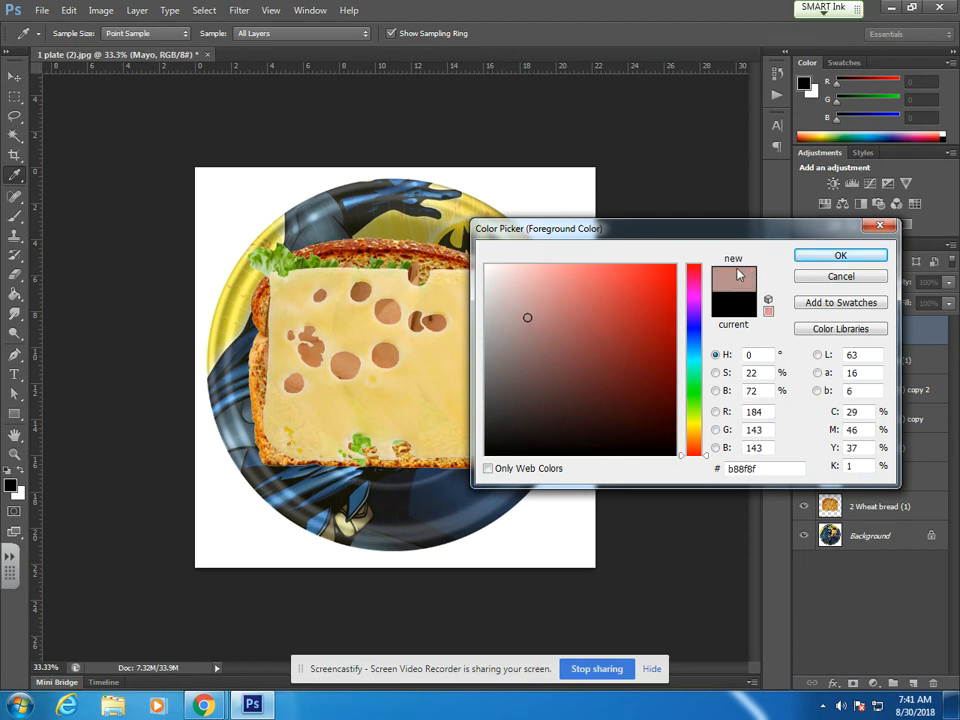
{"action": "left_click_drag", "start_coordinate": [495, 268], "coordinate": [485, 267]}
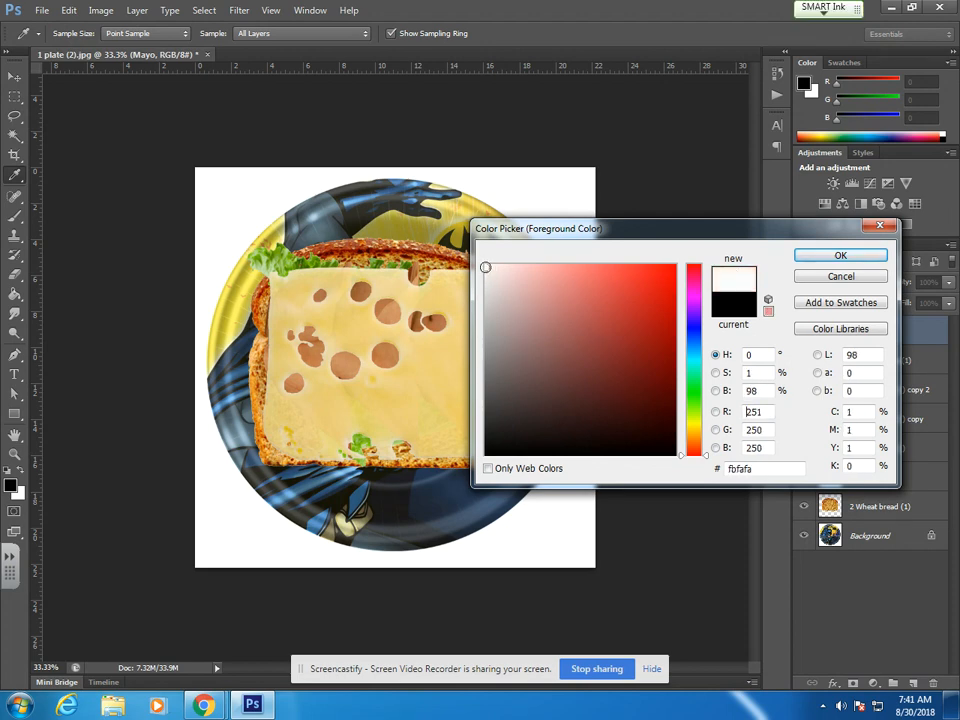
{"action": "left_click", "coordinate": [814, 255]}
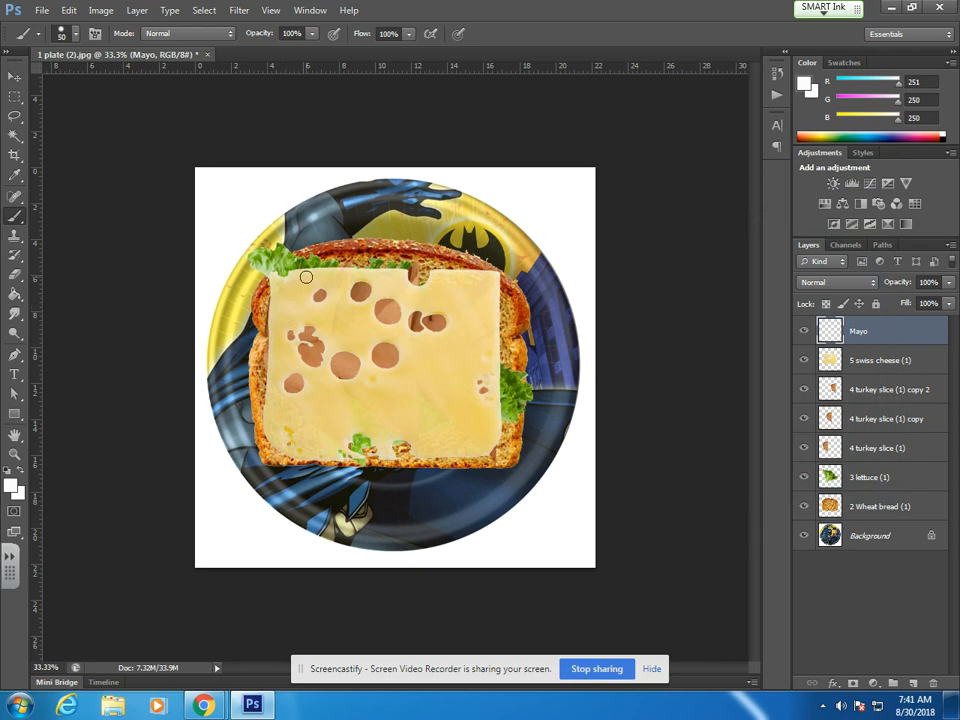
{"action": "mouse_move", "coordinate": [272, 326]}
{"action": "left_mouse_down"}
{"action": "mouse_move", "coordinate": [323, 279]}
{"action": "mouse_move", "coordinate": [331, 307]}
{"action": "mouse_move", "coordinate": [295, 384]}
{"action": "mouse_move", "coordinate": [384, 325]}
{"action": "mouse_move", "coordinate": [410, 295]}
{"action": "mouse_move", "coordinate": [379, 400]}
{"action": "mouse_move", "coordinate": [433, 396]}
{"action": "mouse_move", "coordinate": [472, 340]}
{"action": "mouse_move", "coordinate": [461, 440]}
{"action": "mouse_move", "coordinate": [493, 422]}
{"action": "left_mouse_up"}
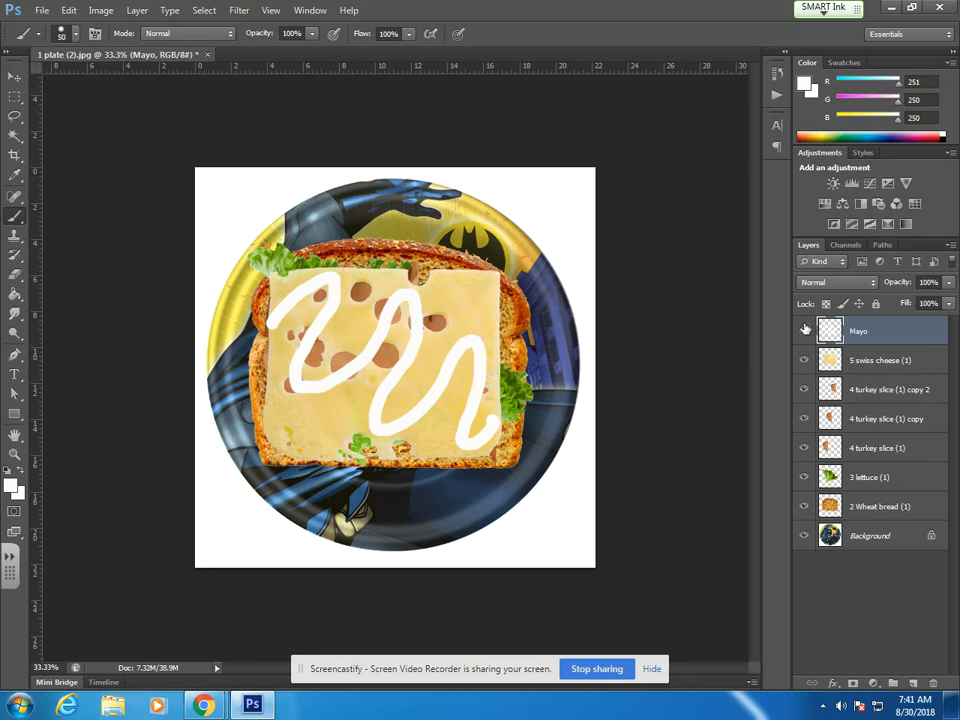
- Toggle the visibility of the Mayo and swiss cheese layers off and on to check what each one contains
{"action": "left_click", "coordinate": [805, 334]}
{"action": "left_click", "coordinate": [803, 337]}
{"action": "left_click", "coordinate": [803, 337]}
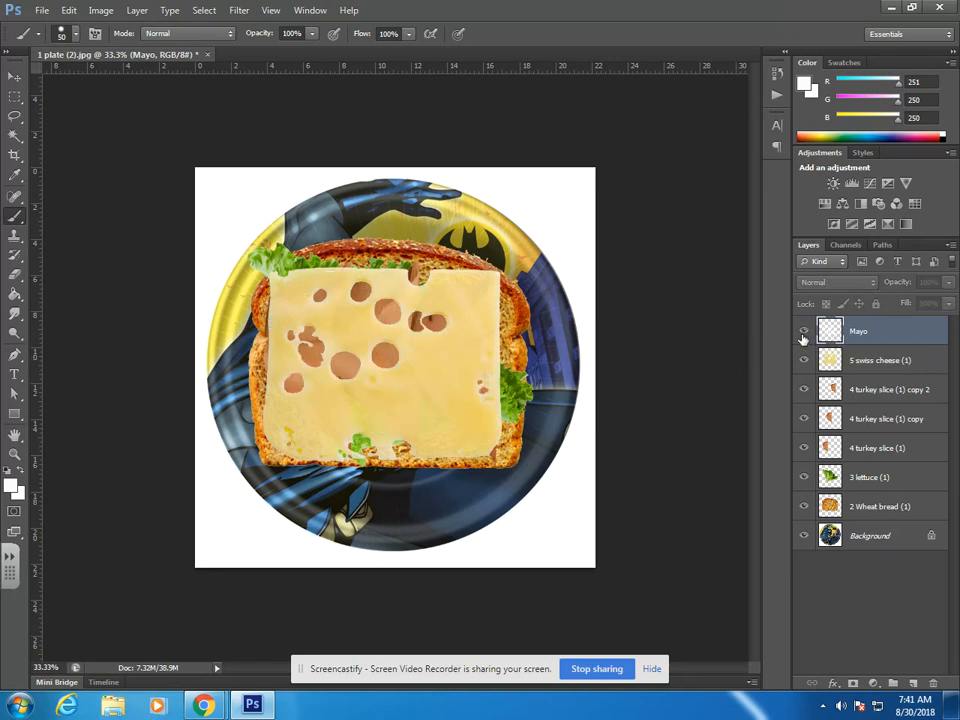
{"action": "left_click", "coordinate": [803, 337]}
{"action": "left_click", "coordinate": [803, 337]}
{"action": "left_click", "coordinate": [803, 337]}
{"action": "left_click", "coordinate": [803, 337]}
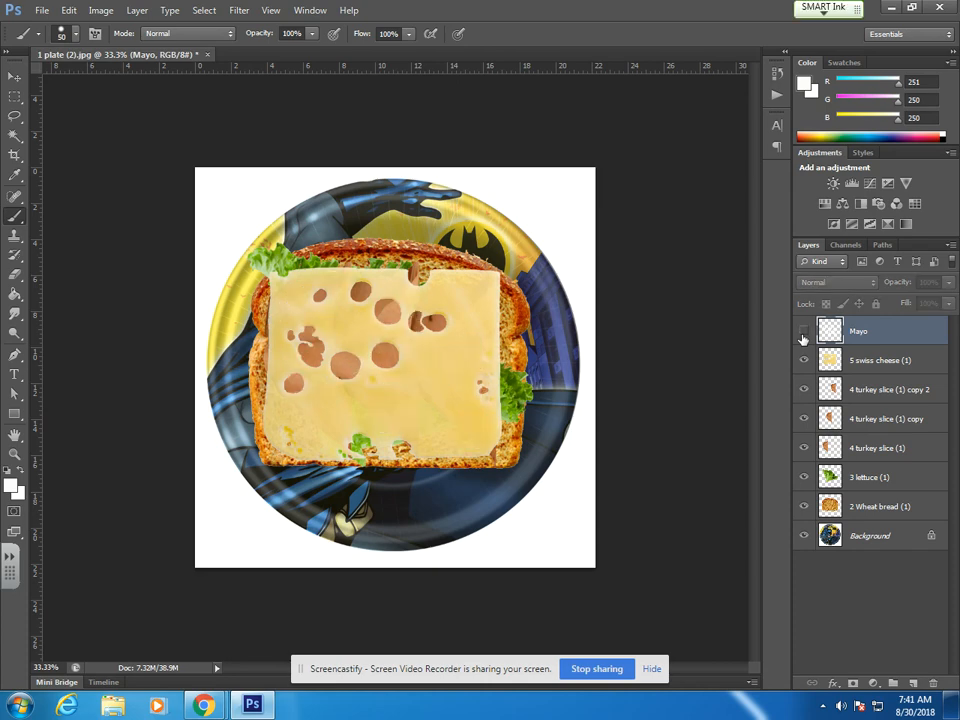
{"action": "left_click", "coordinate": [803, 337]}
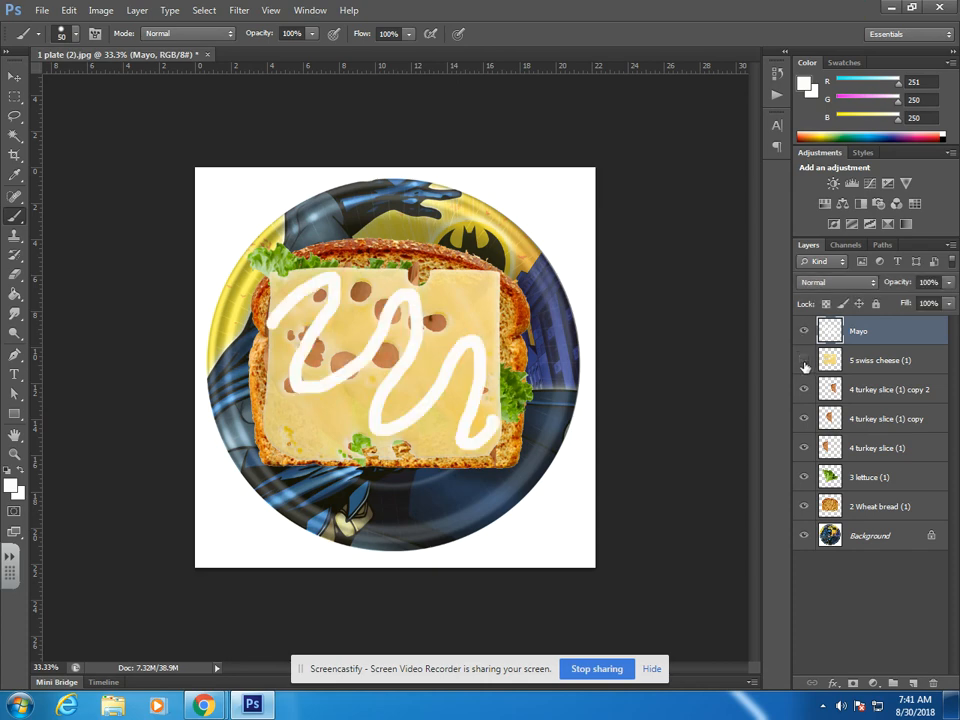
{"action": "left_click", "coordinate": [804, 362]}
{"action": "left_click", "coordinate": [804, 362]}
- Move the Mayo layer beneath the swiss cheese layer and add a new layer named Mustard directly above Mayo
{"action": "mouse_move", "coordinate": [872, 336]}
{"action": "left_mouse_down"}
{"action": "mouse_move", "coordinate": [875, 371]}
{"action": "mouse_move", "coordinate": [857, 390]}
{"action": "mouse_move", "coordinate": [874, 430]}
{"action": "mouse_move", "coordinate": [873, 354]}
{"action": "left_mouse_up"}
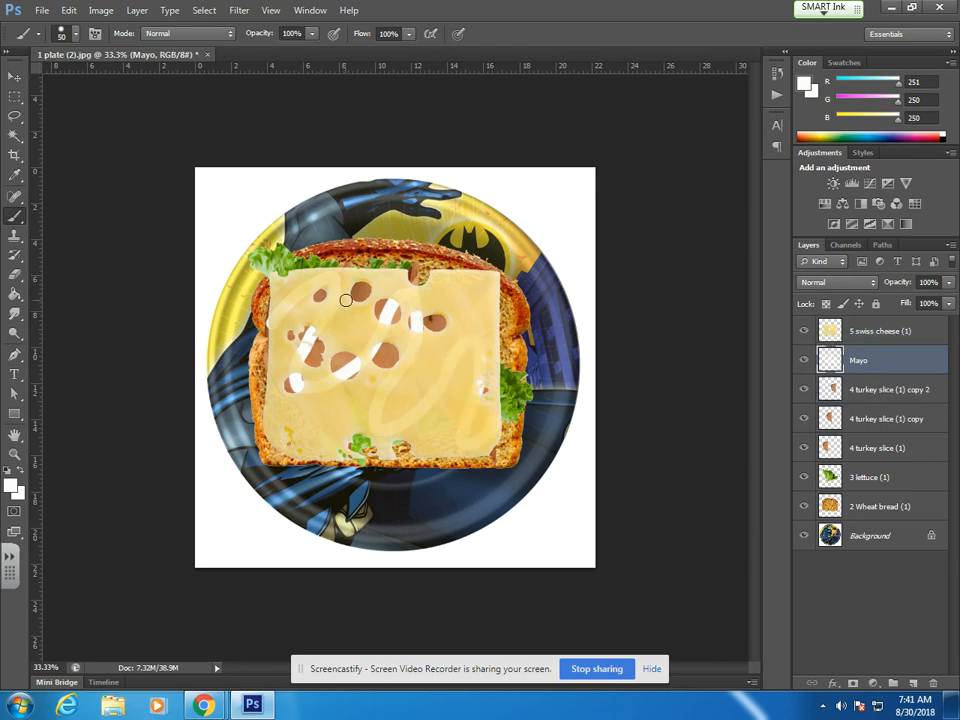
{"action": "left_click", "coordinate": [913, 686]}
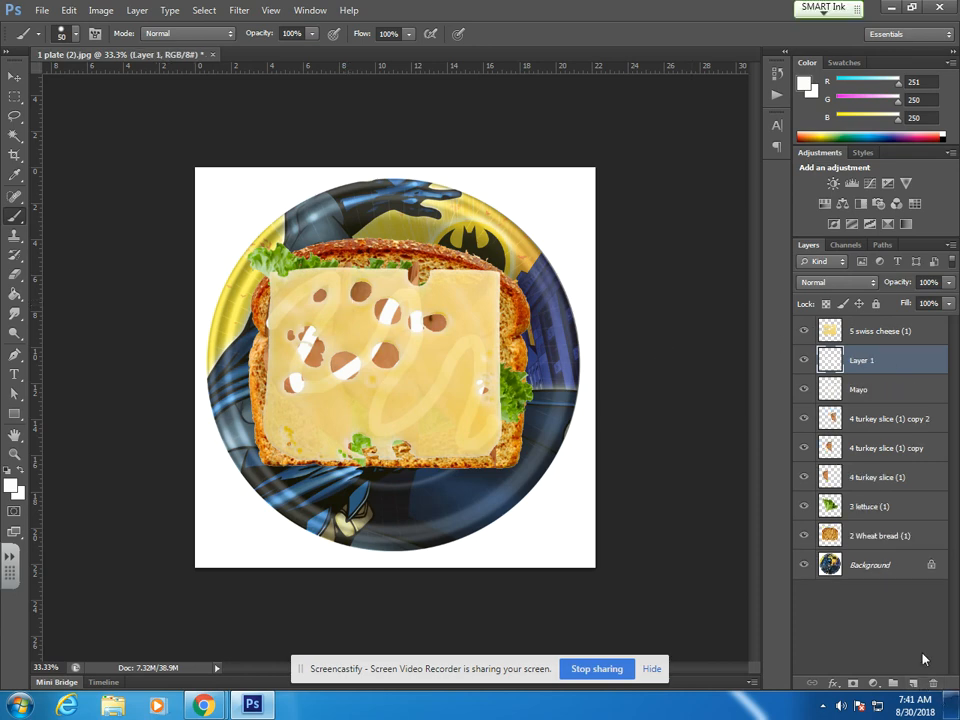
{"action": "double_click", "coordinate": [859, 361]}
{"action": "type", "text": "Mustard"}
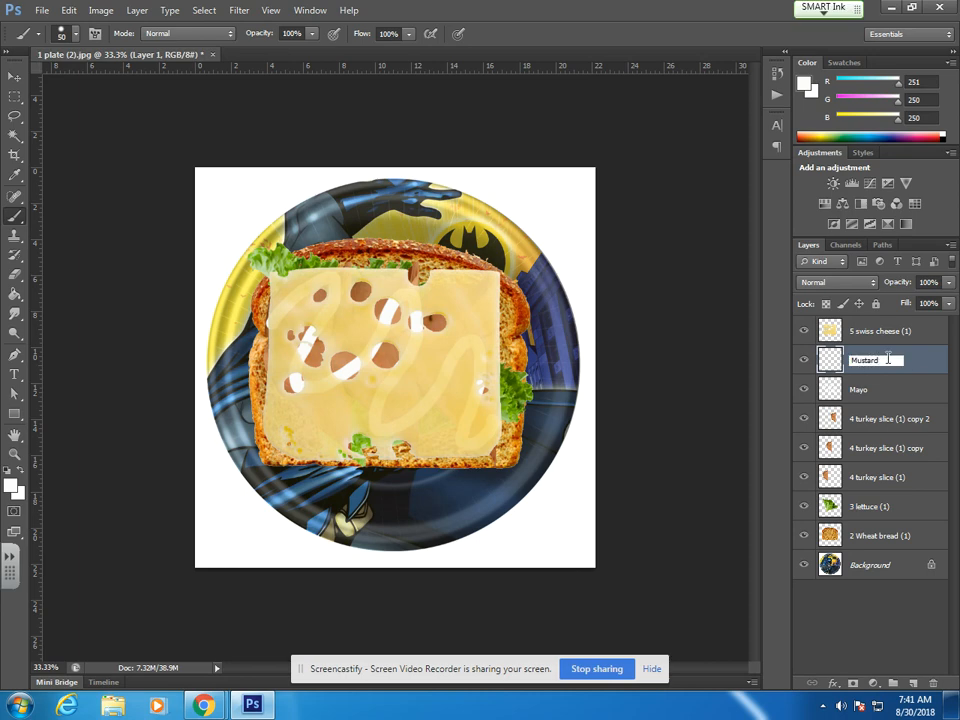
{"action": "key", "text": "Return"}
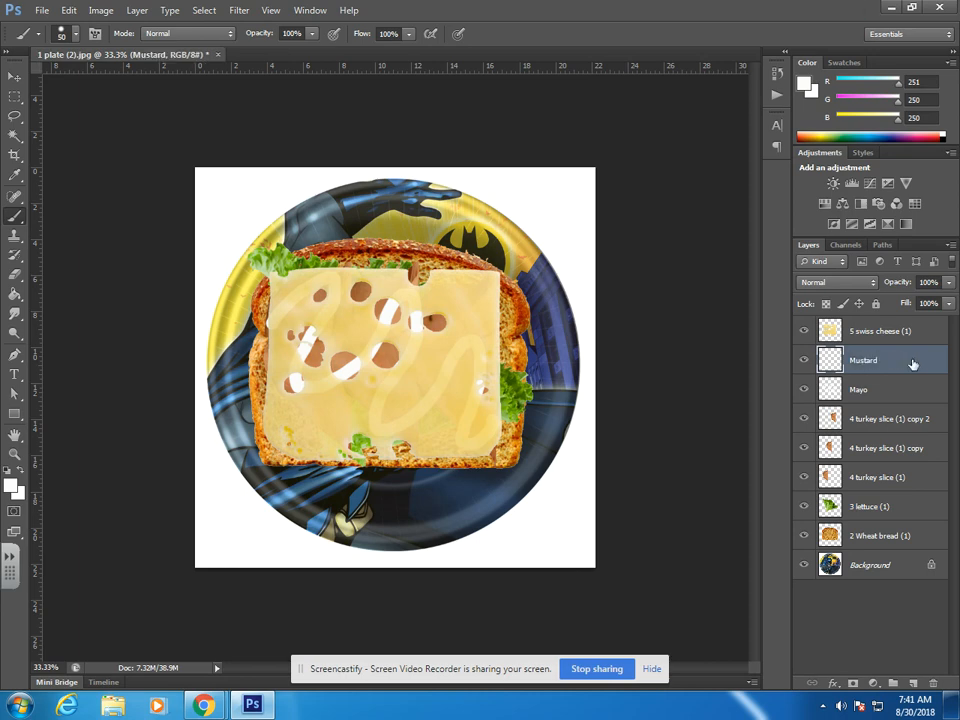
- Move the Mustard layer above the swiss cheese layer and paint a looping mustard line across the cheese in color #cfaa2b
{"action": "left_click_drag", "start_coordinate": [897, 314], "coordinate": [893, 326]}
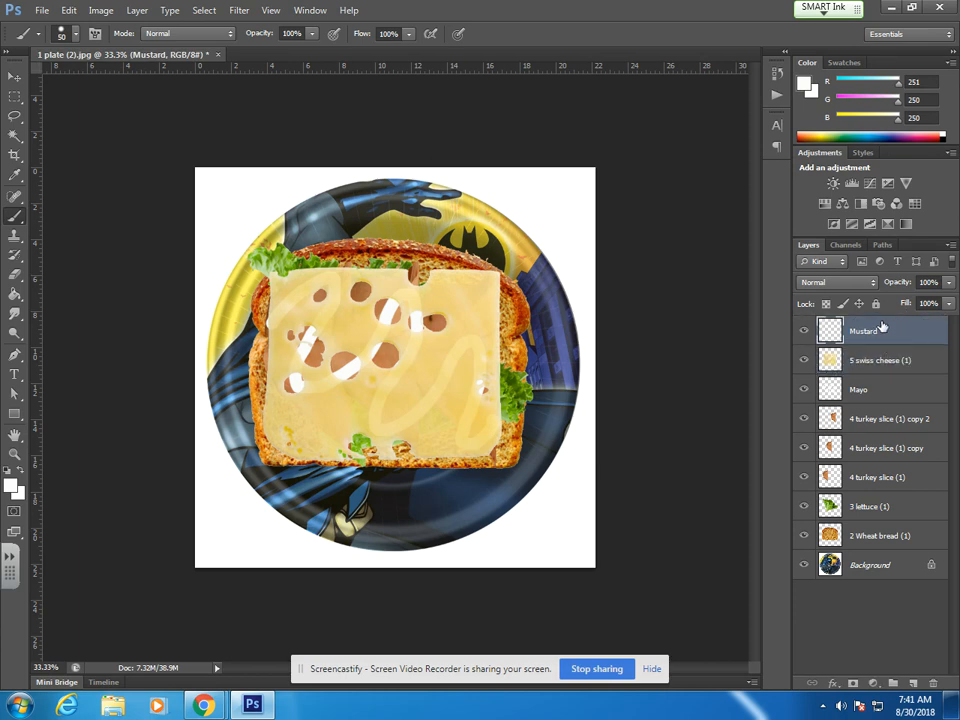
{"action": "left_click", "coordinate": [12, 487]}
{"action": "left_click_drag", "start_coordinate": [693, 447], "coordinate": [692, 431]}
{"action": "left_click_drag", "start_coordinate": [660, 277], "coordinate": [634, 297]}
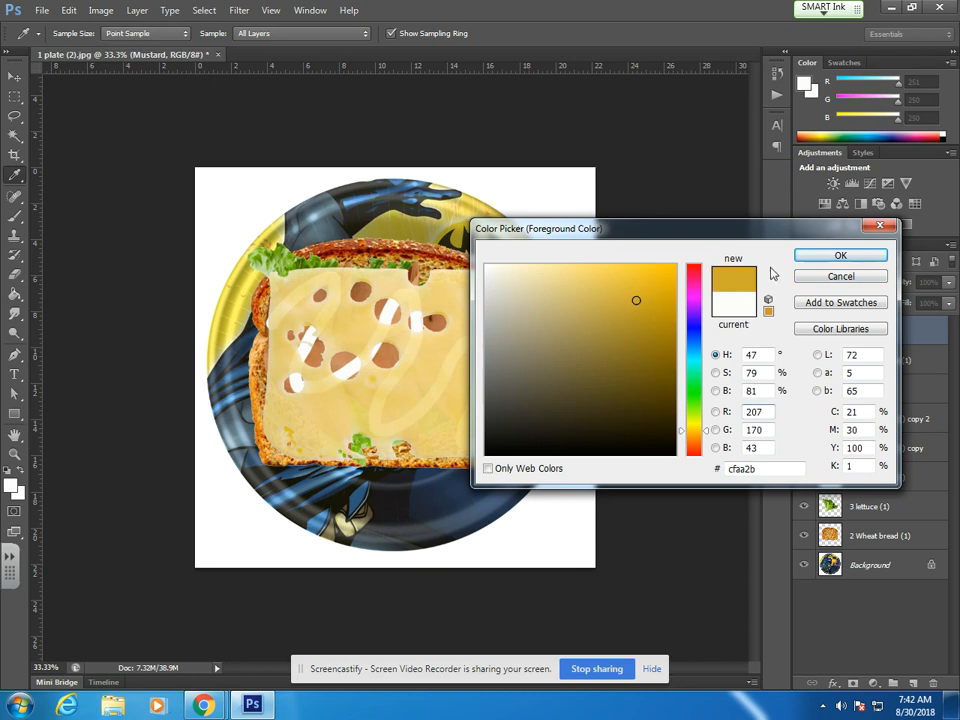
{"action": "left_click", "coordinate": [869, 260]}
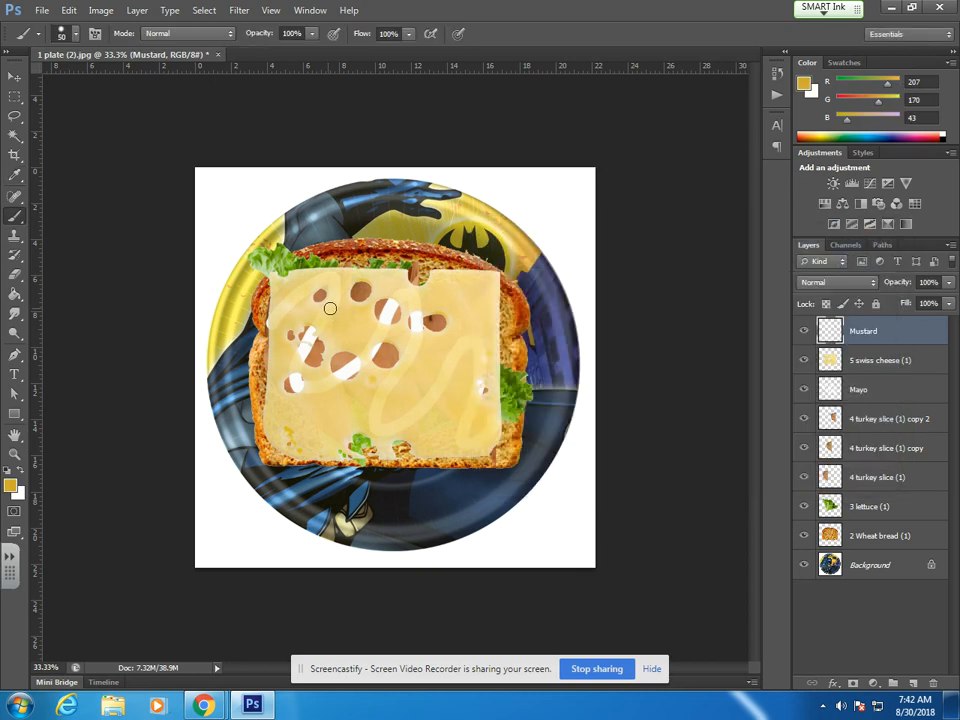
{"action": "mouse_move", "coordinate": [476, 311]}
{"action": "left_mouse_down"}
{"action": "mouse_move", "coordinate": [398, 289]}
{"action": "mouse_move", "coordinate": [431, 352]}
{"action": "mouse_move", "coordinate": [438, 397]}
{"action": "mouse_move", "coordinate": [369, 349]}
{"action": "mouse_move", "coordinate": [299, 354]}
{"action": "mouse_move", "coordinate": [305, 396]}
{"action": "mouse_move", "coordinate": [361, 331]}
{"action": "mouse_move", "coordinate": [280, 347]}
{"action": "mouse_move", "coordinate": [307, 407]}
{"action": "mouse_move", "coordinate": [354, 440]}
{"action": "mouse_move", "coordinate": [290, 399]}
{"action": "mouse_move", "coordinate": [370, 430]}
{"action": "mouse_move", "coordinate": [469, 430]}
{"action": "left_mouse_up"}
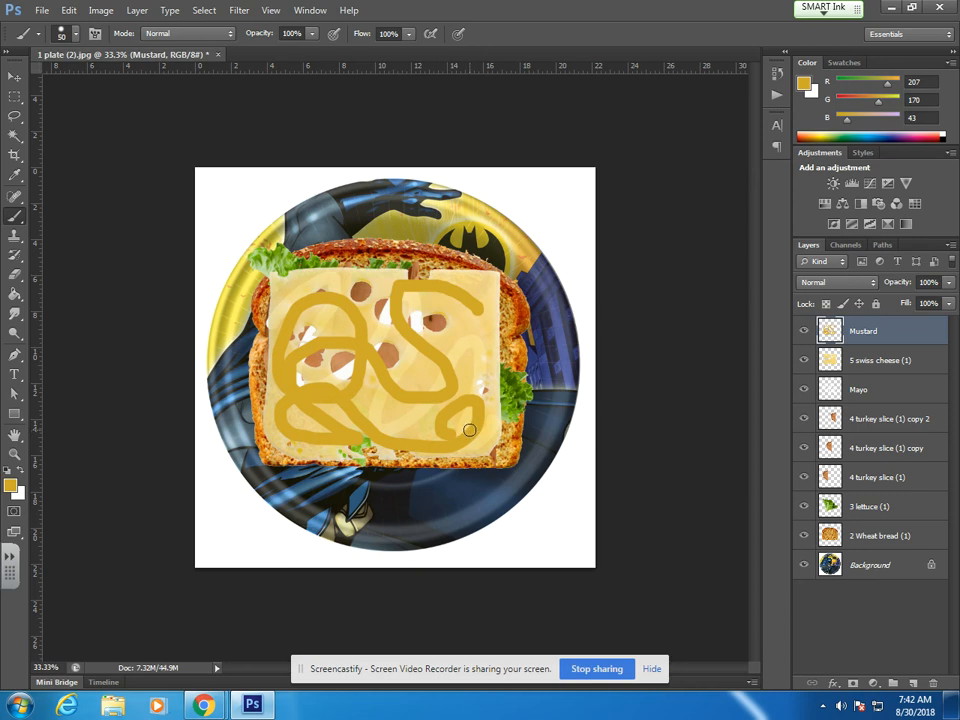
- Add a Bevel & Emboss effect to the Mustard layer, trying Emboss, Pillow Emboss and Stroke Emboss before choosing the Outer Bevel style
{"action": "left_click", "coordinate": [833, 685]}
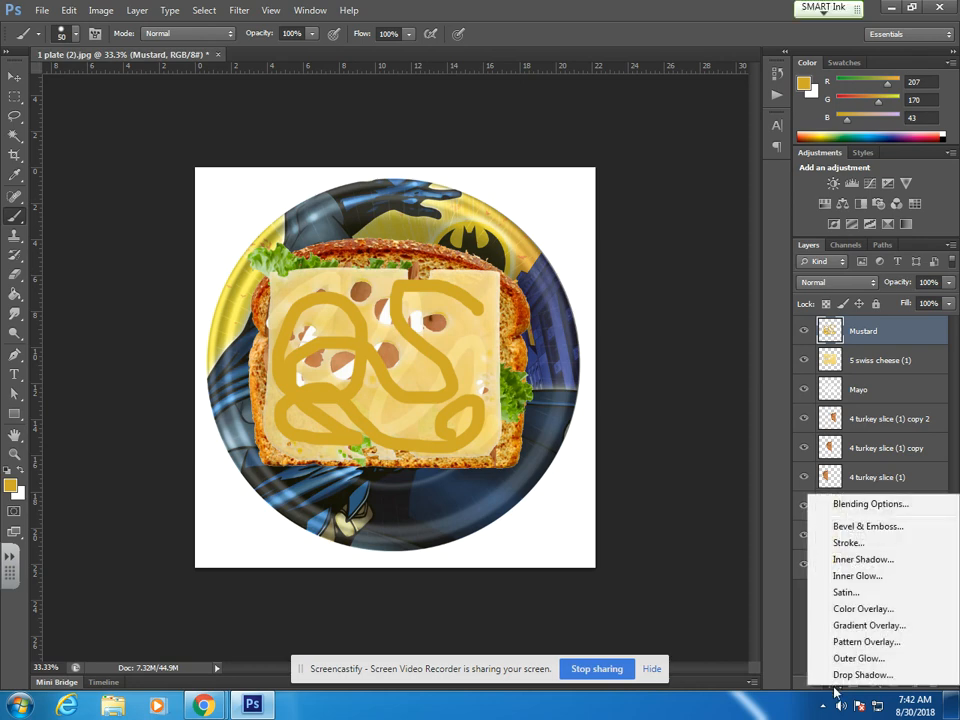
{"action": "left_click", "coordinate": [868, 526]}
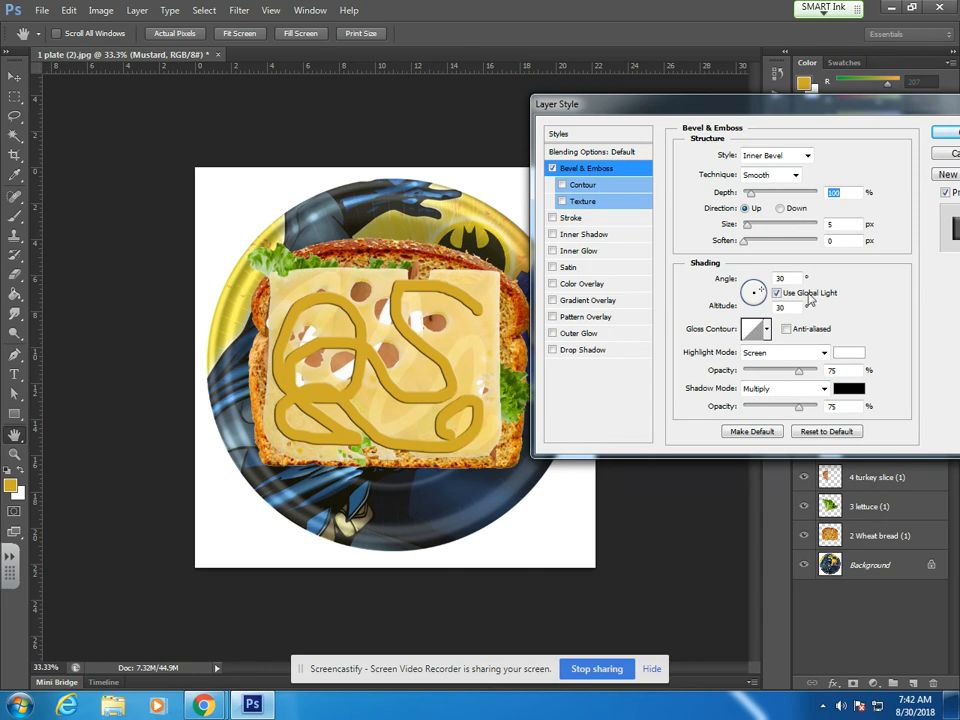
{"action": "left_click_drag", "start_coordinate": [846, 115], "coordinate": [822, 83]}
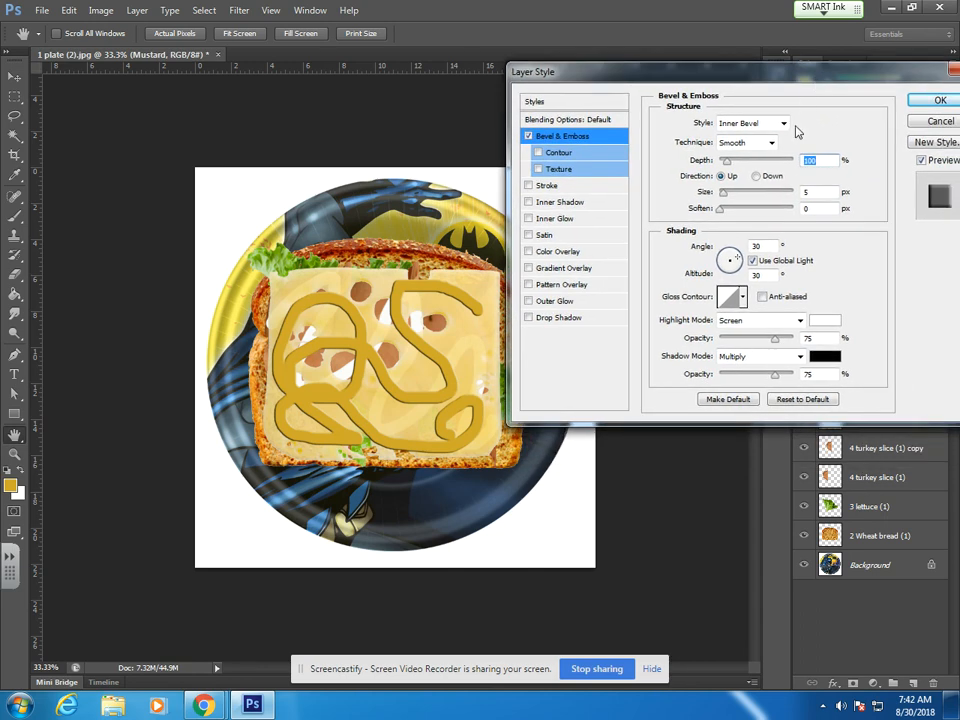
{"action": "left_click", "coordinate": [783, 123]}
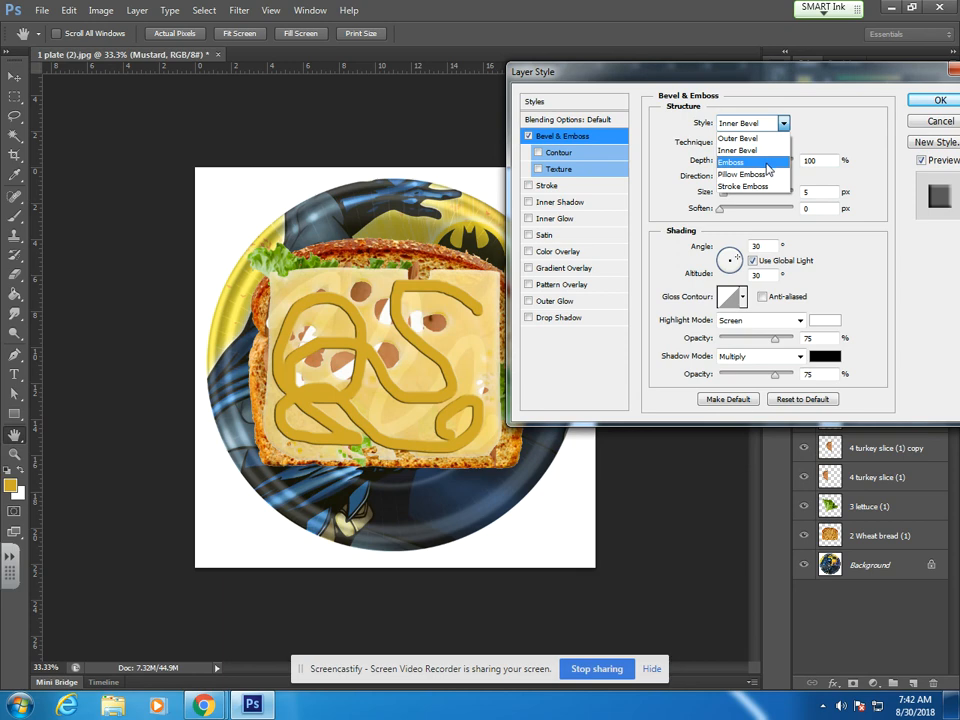
{"action": "left_click", "coordinate": [766, 163]}
{"action": "left_click", "coordinate": [783, 123]}
{"action": "left_click", "coordinate": [766, 175]}
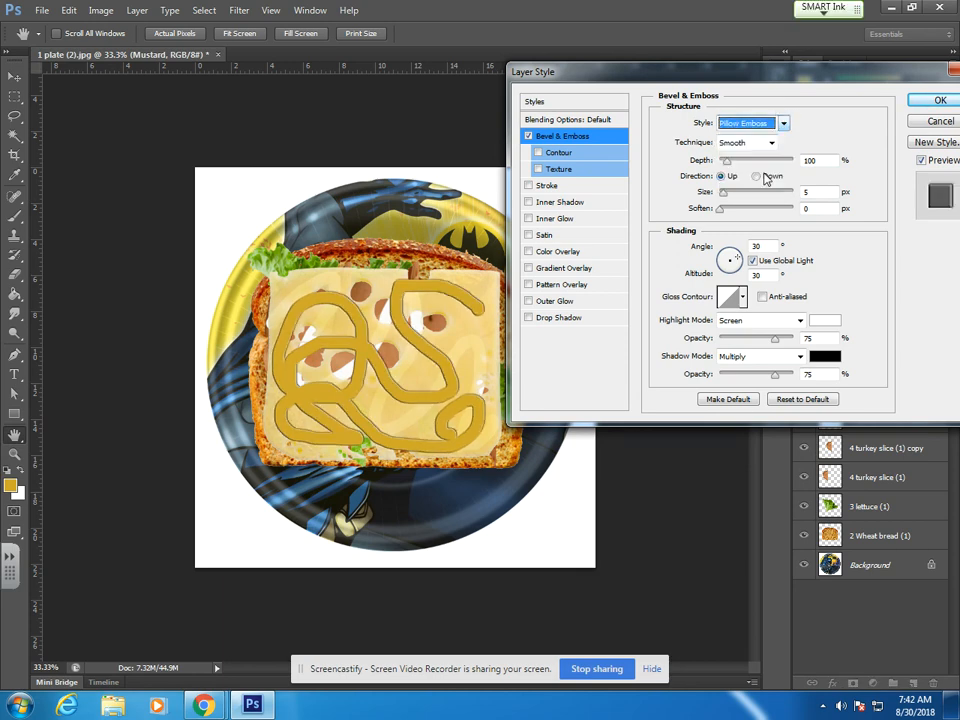
{"action": "left_click", "coordinate": [783, 123]}
{"action": "left_click", "coordinate": [766, 187]}
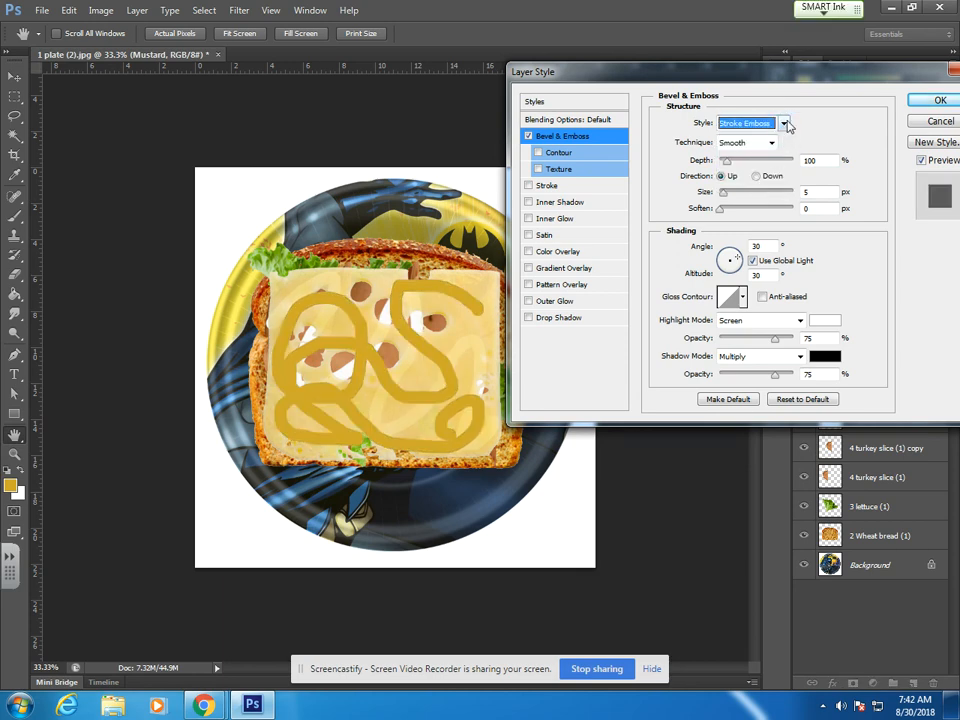
{"action": "left_click", "coordinate": [784, 123]}
{"action": "left_click", "coordinate": [770, 145]}
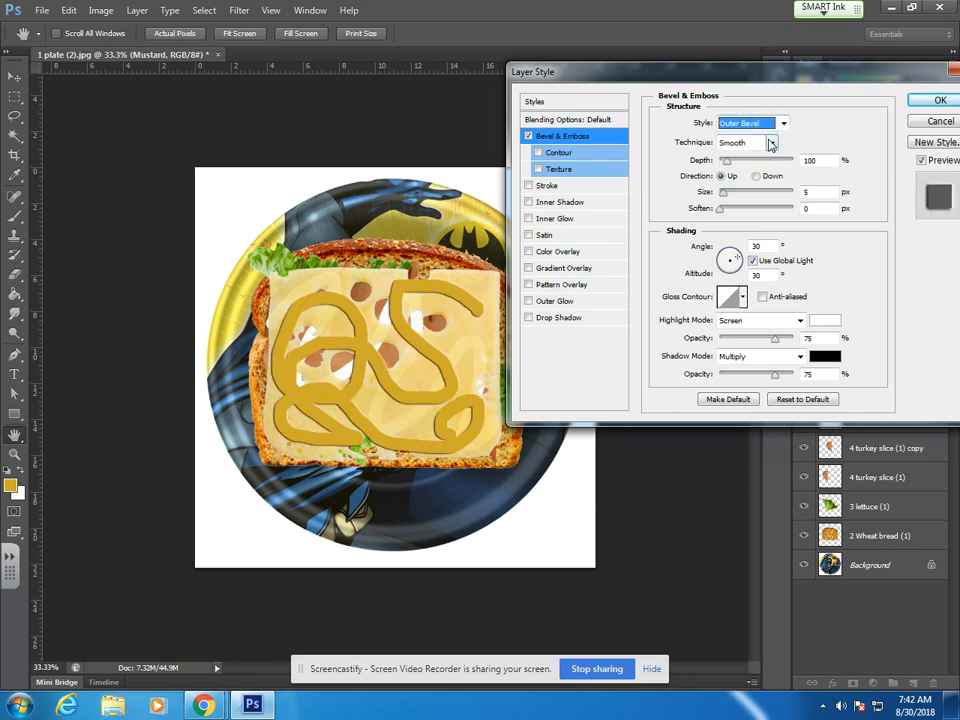
{"action": "left_click", "coordinate": [783, 123]}
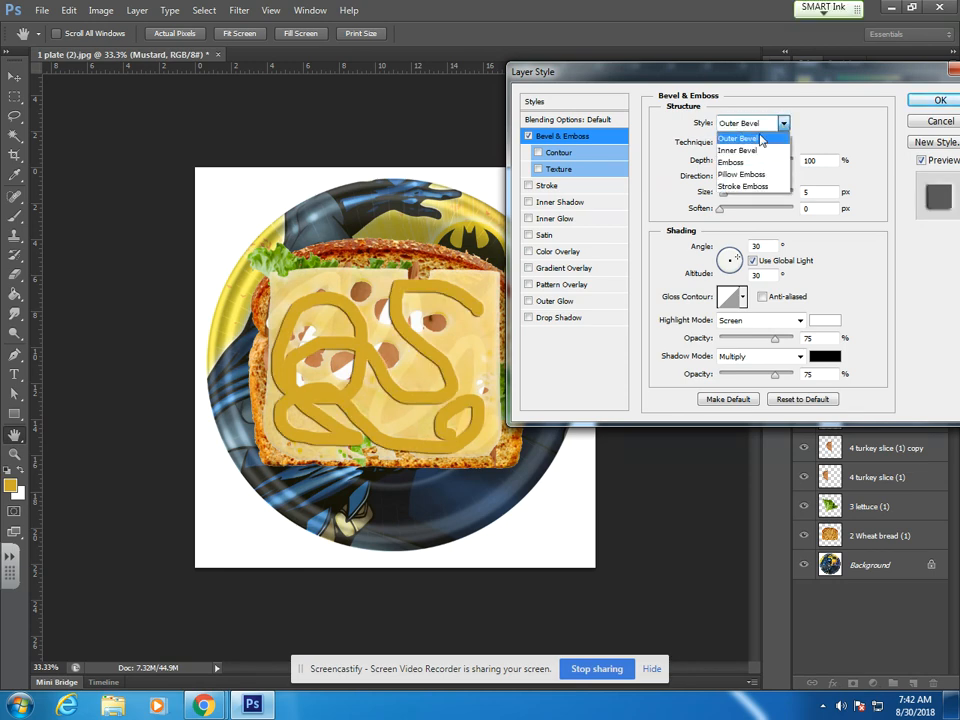
{"action": "left_click", "coordinate": [765, 140]}
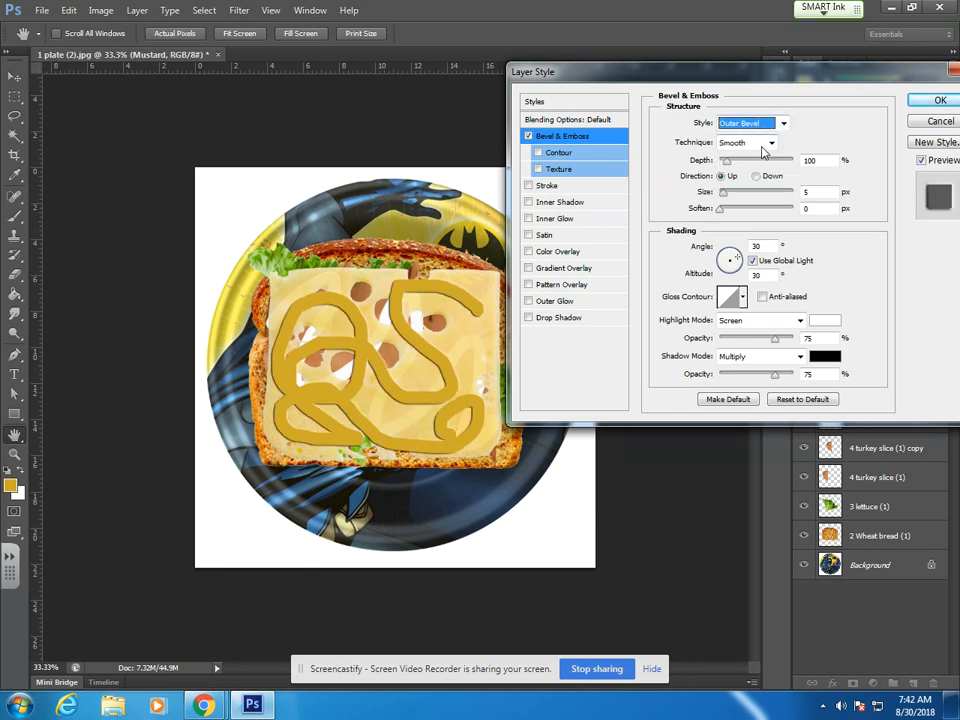
- Set the mustard bevel's technique to Chisel Hard with 501% depth, 18 px size and 3 px soften
{"action": "mouse_move", "coordinate": [738, 164]}
{"action": "left_mouse_down"}
{"action": "mouse_move", "coordinate": [760, 165]}
{"action": "mouse_move", "coordinate": [743, 164]}
{"action": "mouse_move", "coordinate": [728, 194]}
{"action": "mouse_move", "coordinate": [742, 197]}
{"action": "mouse_move", "coordinate": [732, 197]}
{"action": "left_mouse_up"}
{"action": "left_click_drag", "start_coordinate": [719, 209], "coordinate": [731, 209]}
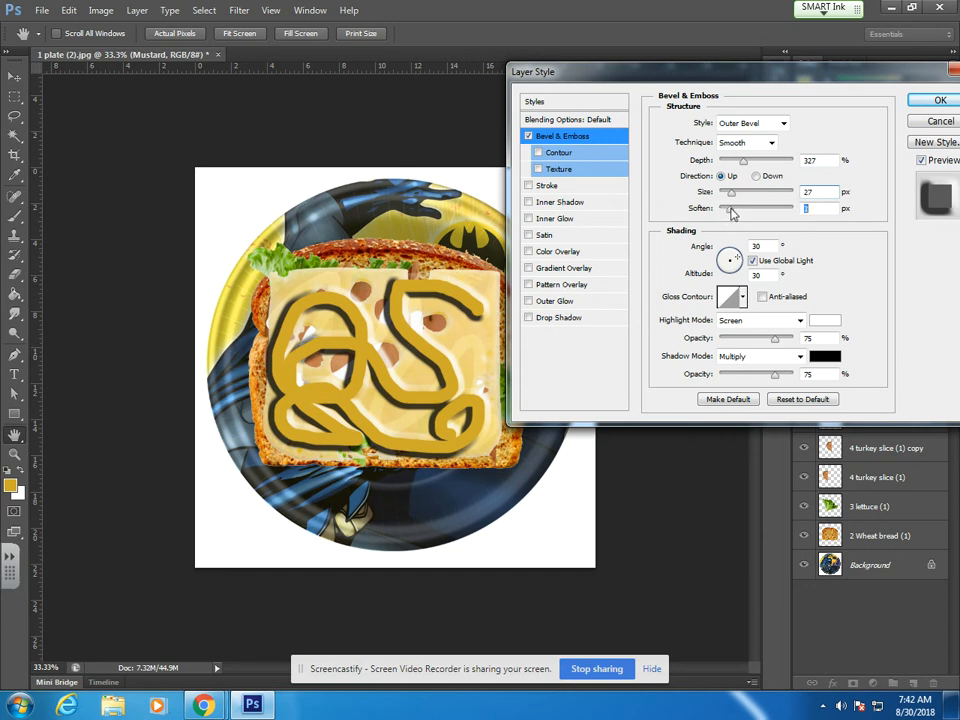
{"action": "left_click", "coordinate": [771, 144]}
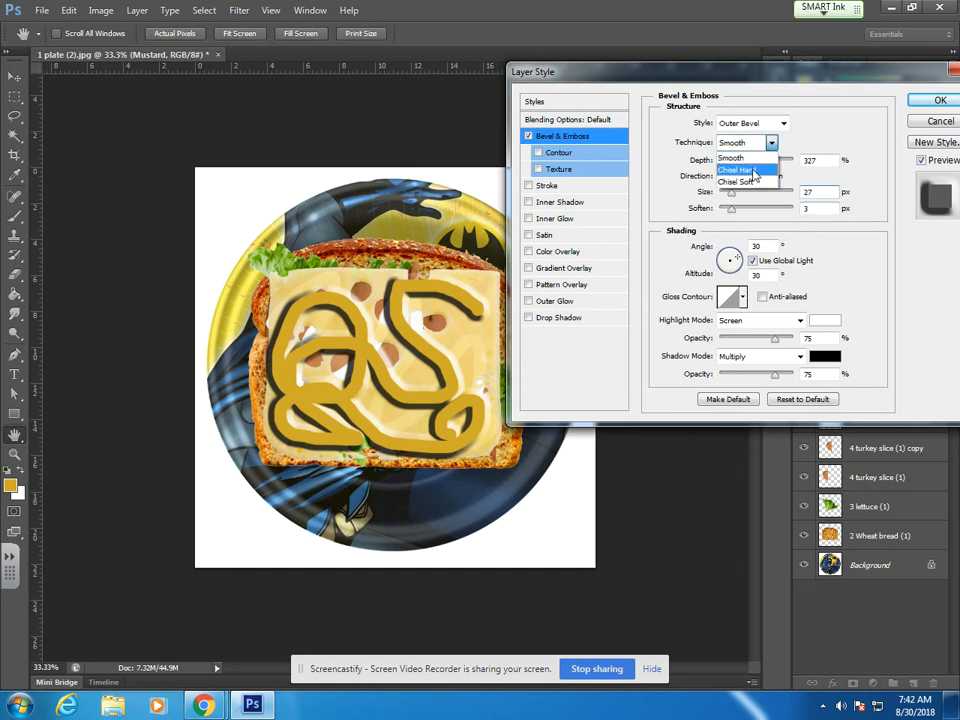
{"action": "left_click", "coordinate": [745, 164]}
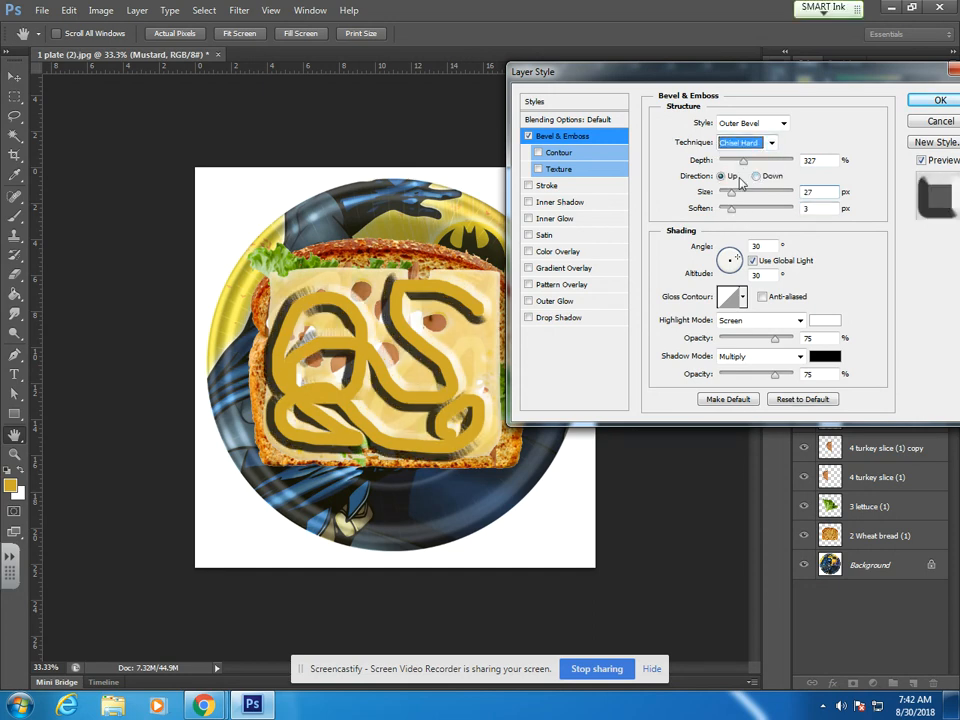
{"action": "mouse_move", "coordinate": [743, 162]}
{"action": "left_mouse_down"}
{"action": "mouse_move", "coordinate": [756, 163]}
{"action": "mouse_move", "coordinate": [744, 163]}
{"action": "mouse_move", "coordinate": [742, 192]}
{"action": "mouse_move", "coordinate": [728, 195]}
{"action": "mouse_move", "coordinate": [750, 164]}
{"action": "left_mouse_up"}
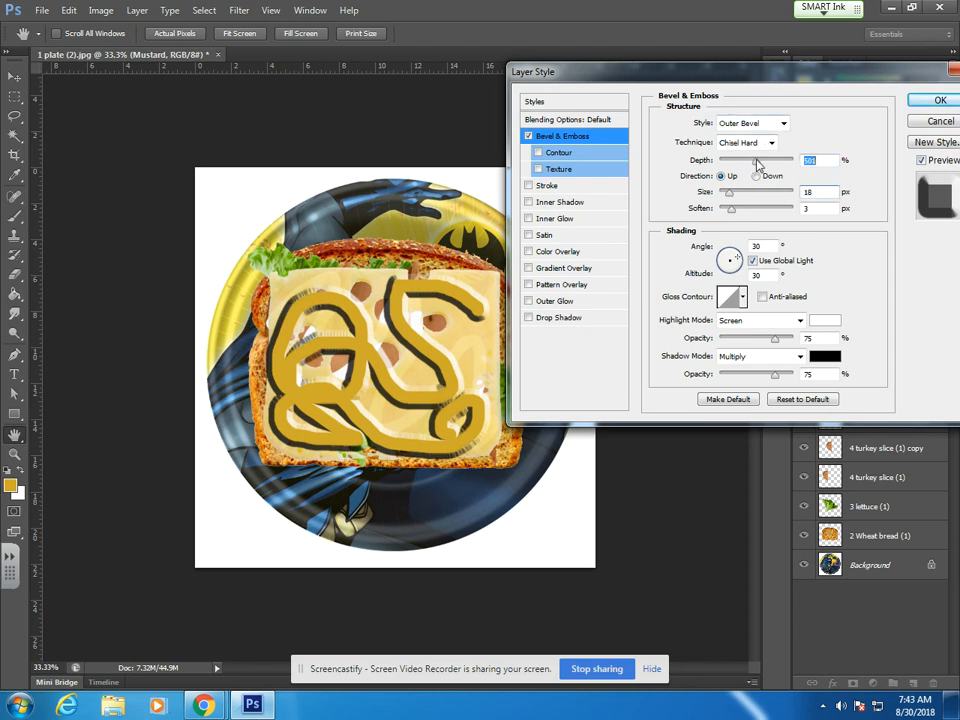
- Change the mustard bevel to Inner Bevel with 439% depth, 40 px size, 9 px soften and 35% shadow opacity, and apply it
{"action": "left_click", "coordinate": [770, 125]}
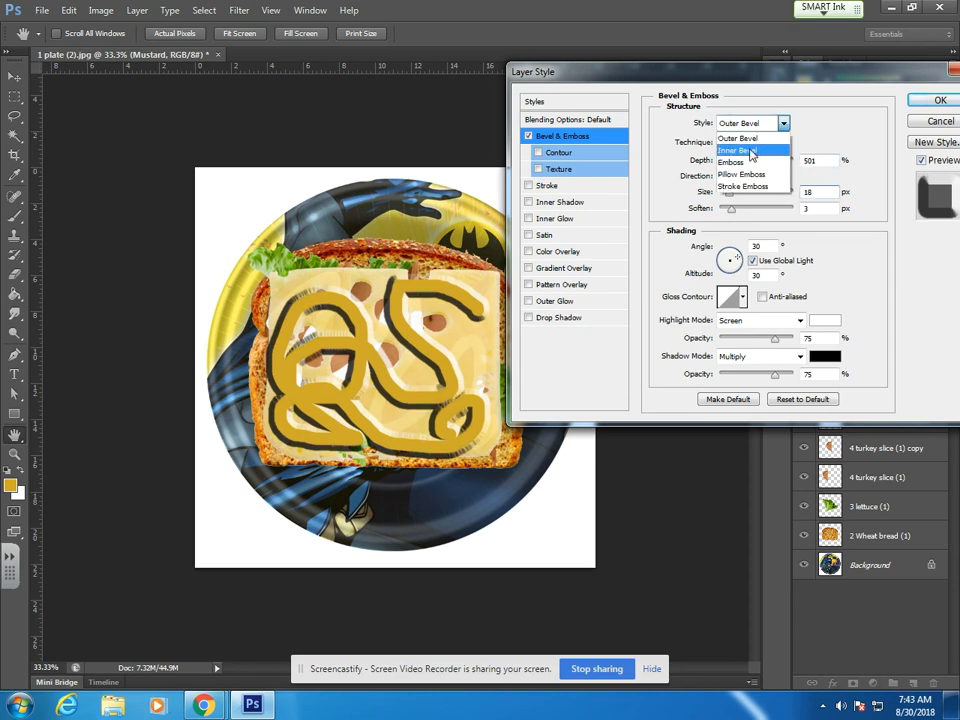
{"action": "left_click", "coordinate": [749, 151]}
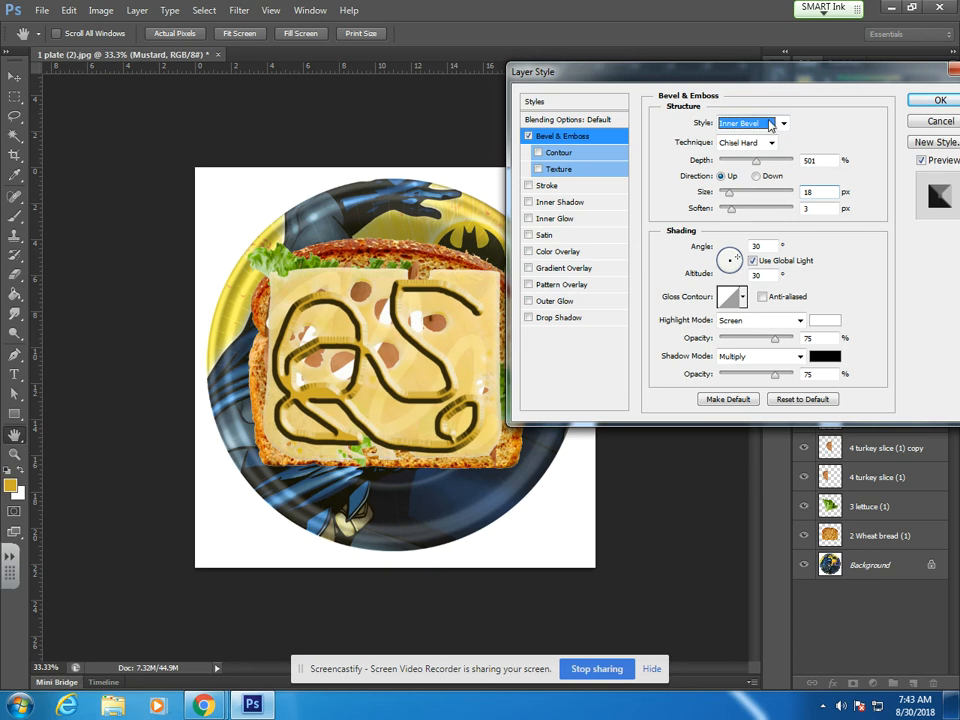
{"action": "mouse_move", "coordinate": [755, 163]}
{"action": "left_mouse_down"}
{"action": "mouse_move", "coordinate": [760, 169]}
{"action": "mouse_move", "coordinate": [746, 163]}
{"action": "left_mouse_up"}
{"action": "left_click_drag", "start_coordinate": [733, 208], "coordinate": [757, 206]}
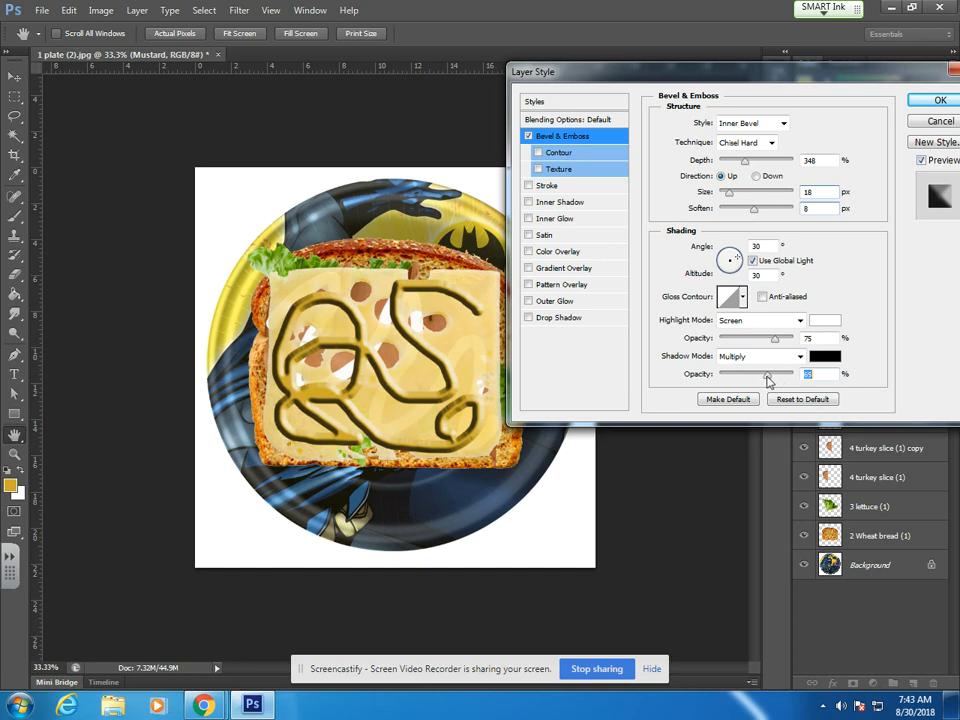
{"action": "left_click_drag", "start_coordinate": [776, 374], "coordinate": [745, 377]}
{"action": "mouse_move", "coordinate": [745, 160]}
{"action": "left_mouse_down"}
{"action": "mouse_move", "coordinate": [768, 163]}
{"action": "mouse_move", "coordinate": [751, 162]}
{"action": "left_mouse_up"}
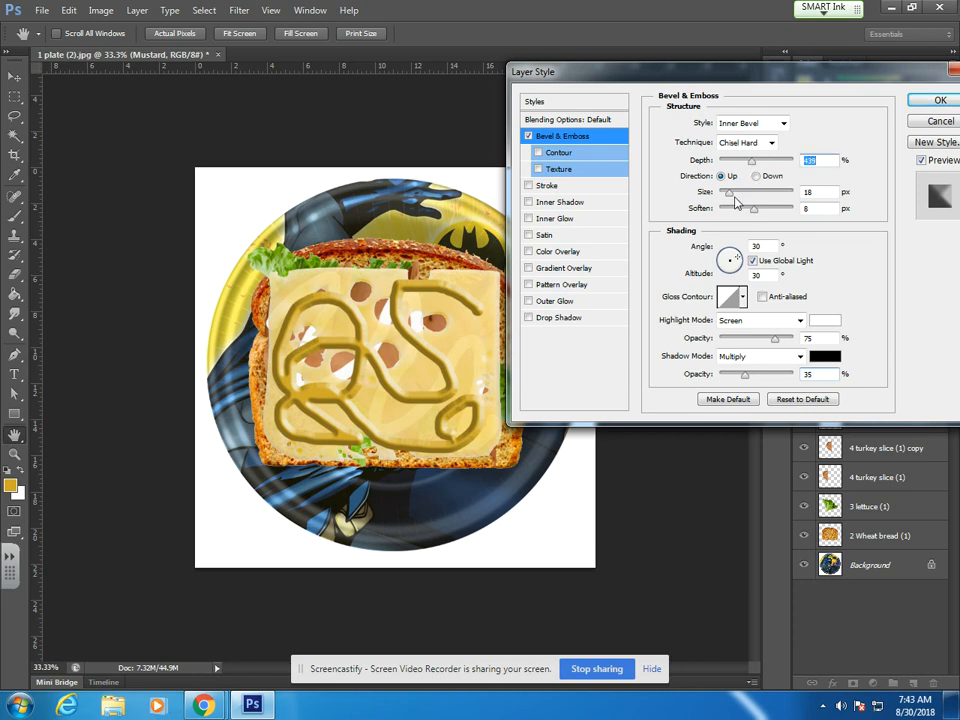
{"action": "mouse_move", "coordinate": [753, 208]}
{"action": "left_mouse_down"}
{"action": "mouse_move", "coordinate": [739, 213]}
{"action": "mouse_move", "coordinate": [764, 211]}
{"action": "mouse_move", "coordinate": [737, 197]}
{"action": "left_mouse_up"}
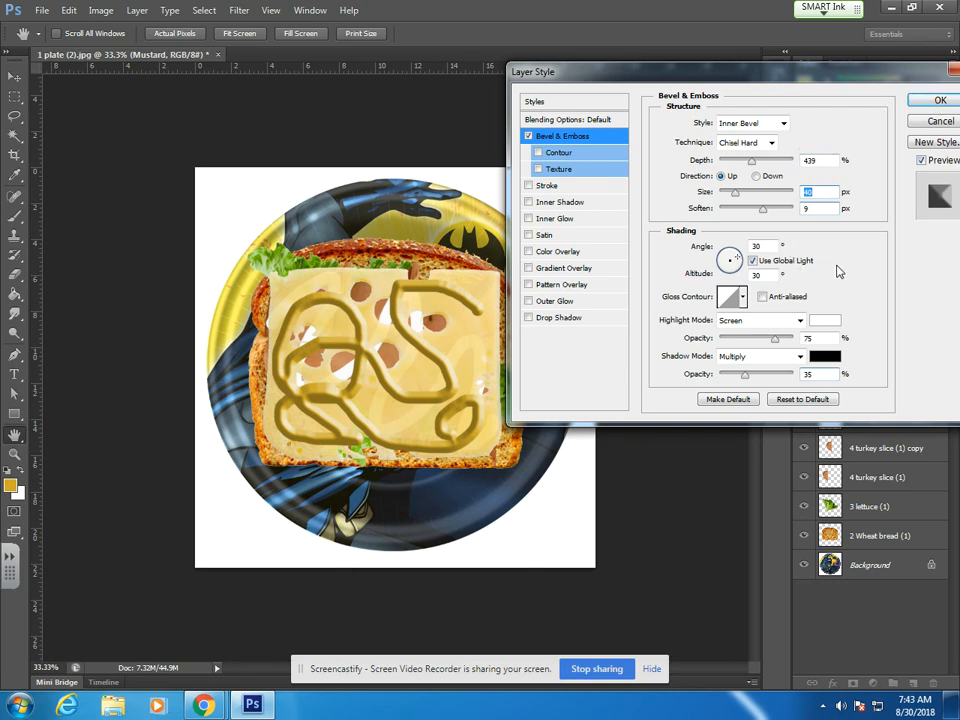
{"action": "left_click", "coordinate": [930, 100]}
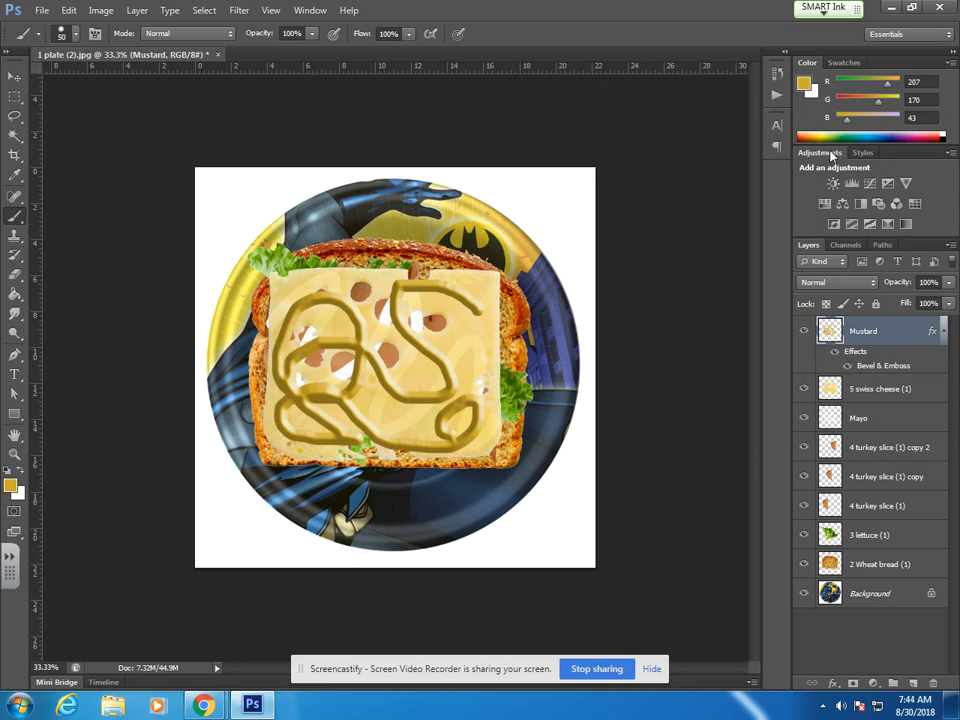
- Duplicate the 2 Wheat bread (1) layer and move the copy above the Mustard layer to top the sandwich
{"action": "left_click", "coordinate": [870, 565]}
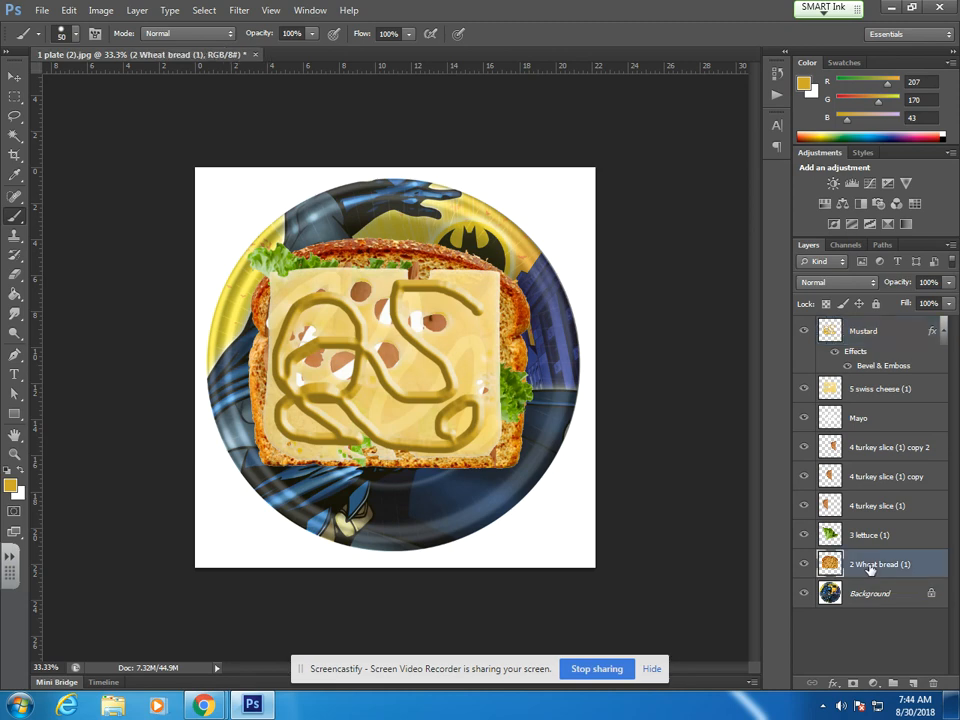
{"action": "right_click", "coordinate": [869, 567]}
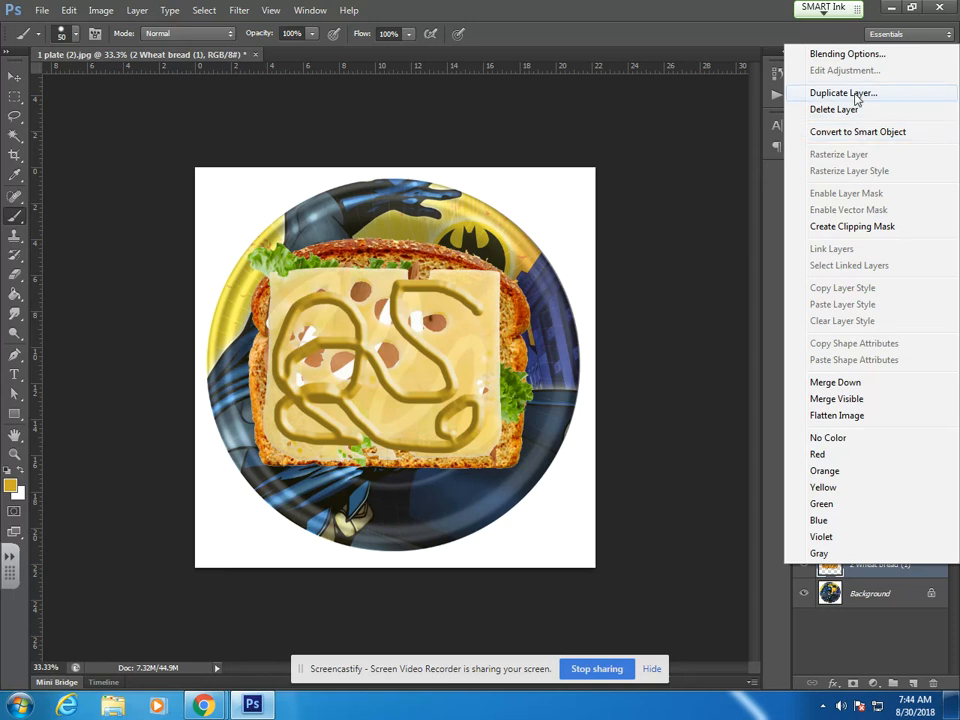
{"action": "left_click", "coordinate": [857, 93]}
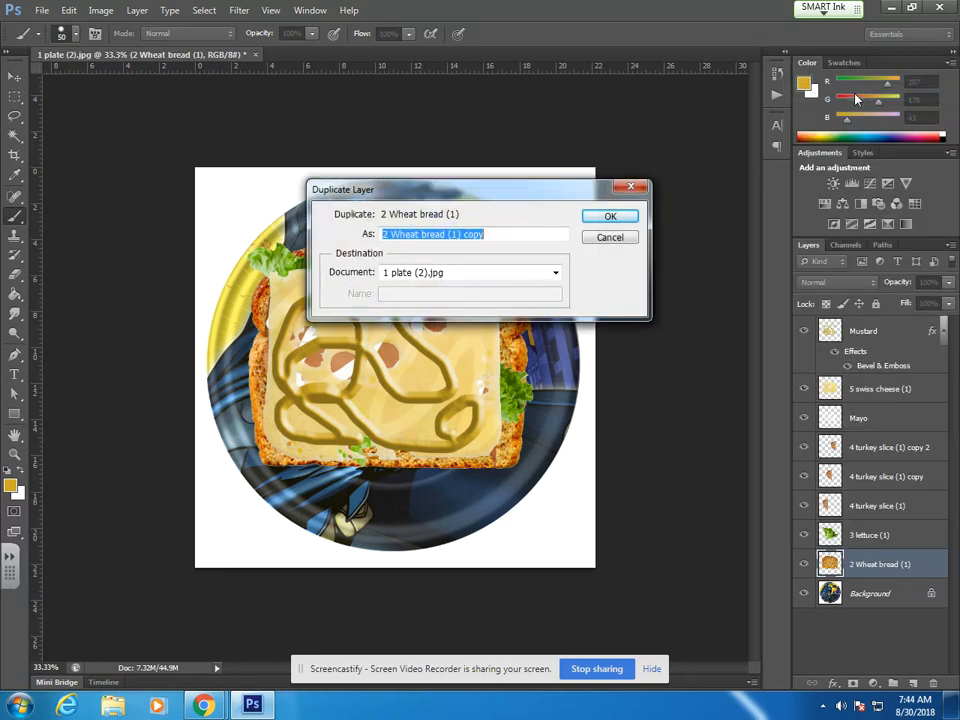
{"action": "left_click", "coordinate": [615, 214]}
{"action": "left_click_drag", "start_coordinate": [860, 562], "coordinate": [883, 333]}
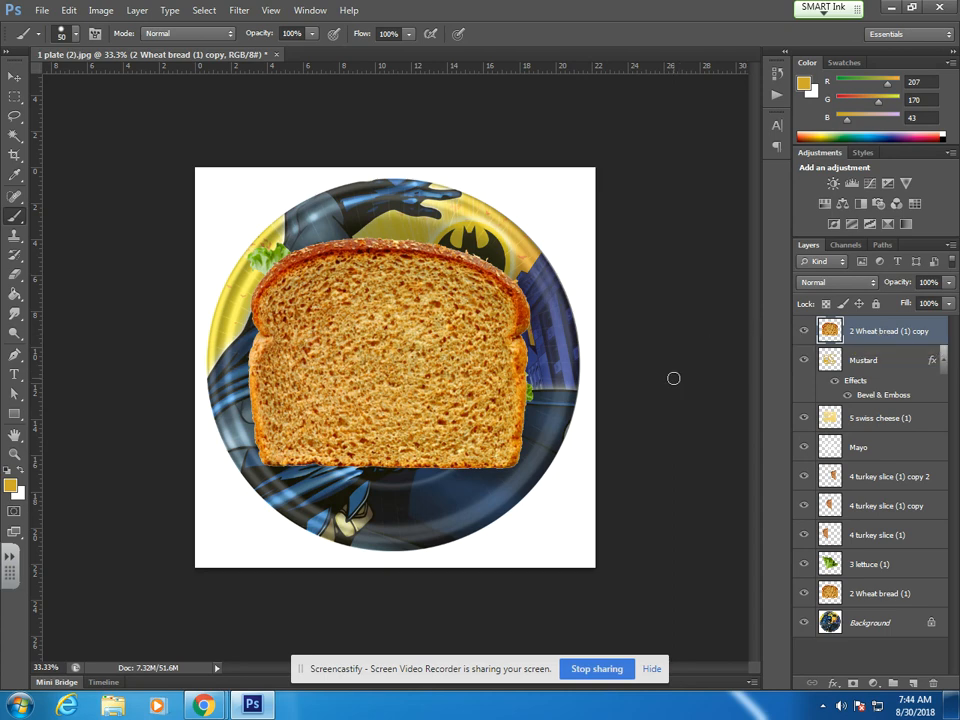
- Start saving the sandwich document under a new name and browse to the folders on the U: network drive
{"action": "left_click", "coordinate": [43, 12]}
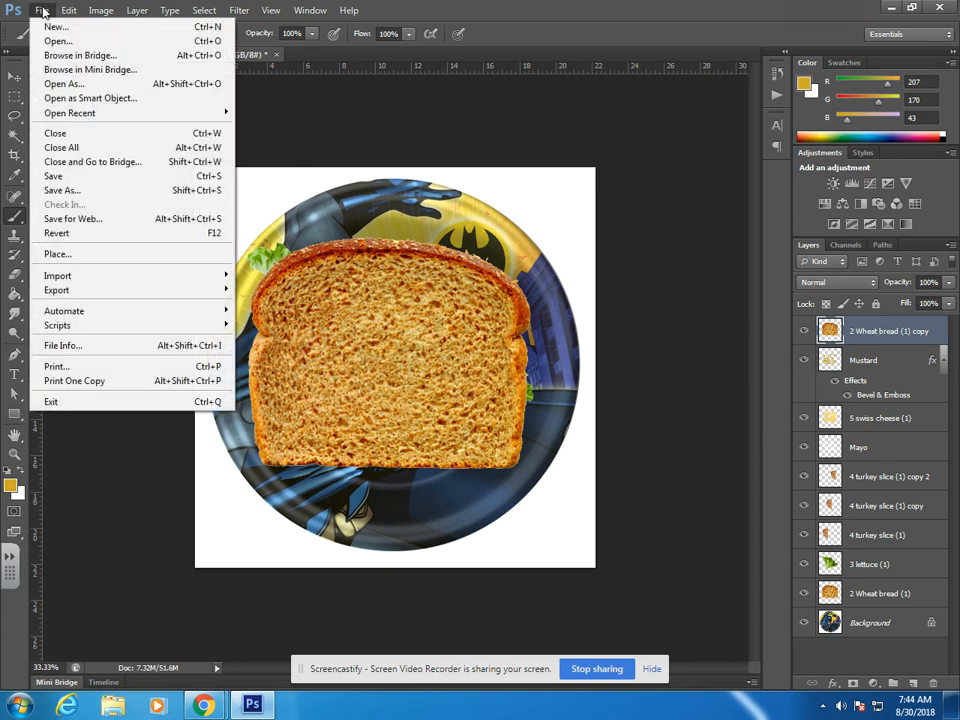
{"action": "left_click", "coordinate": [83, 192]}
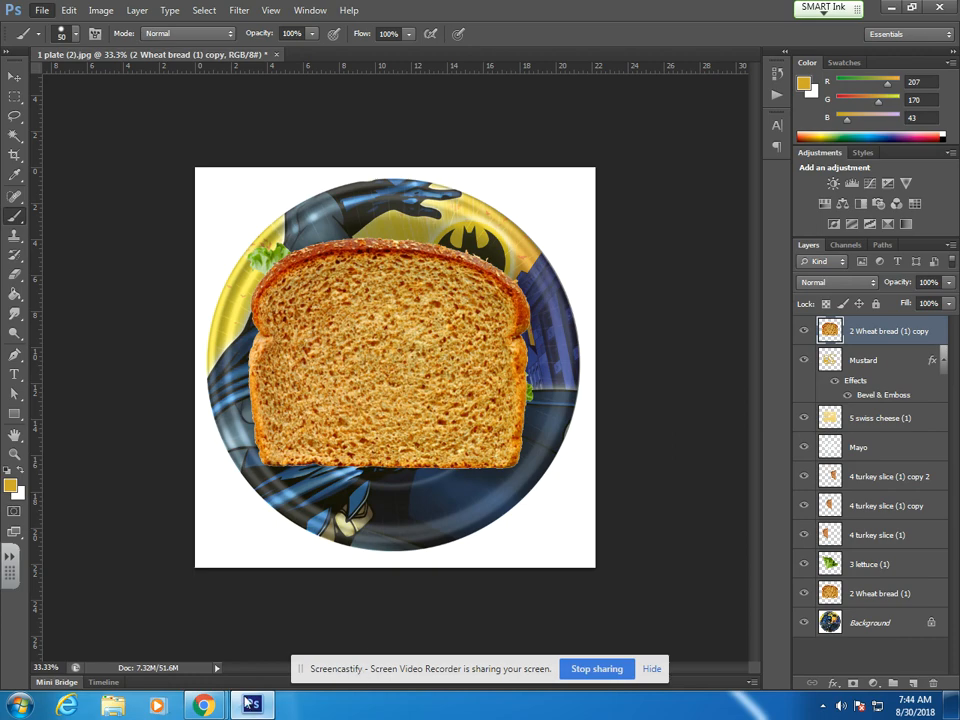
{"action": "mouse_move", "coordinate": [204, 704]}
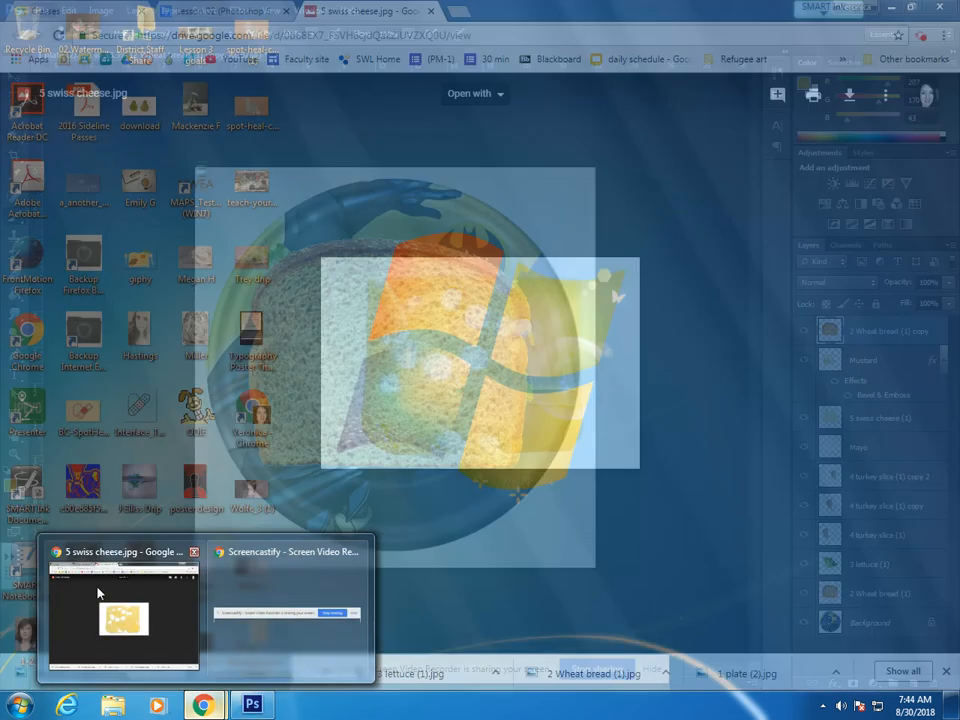
{"action": "left_click", "coordinate": [97, 593]}
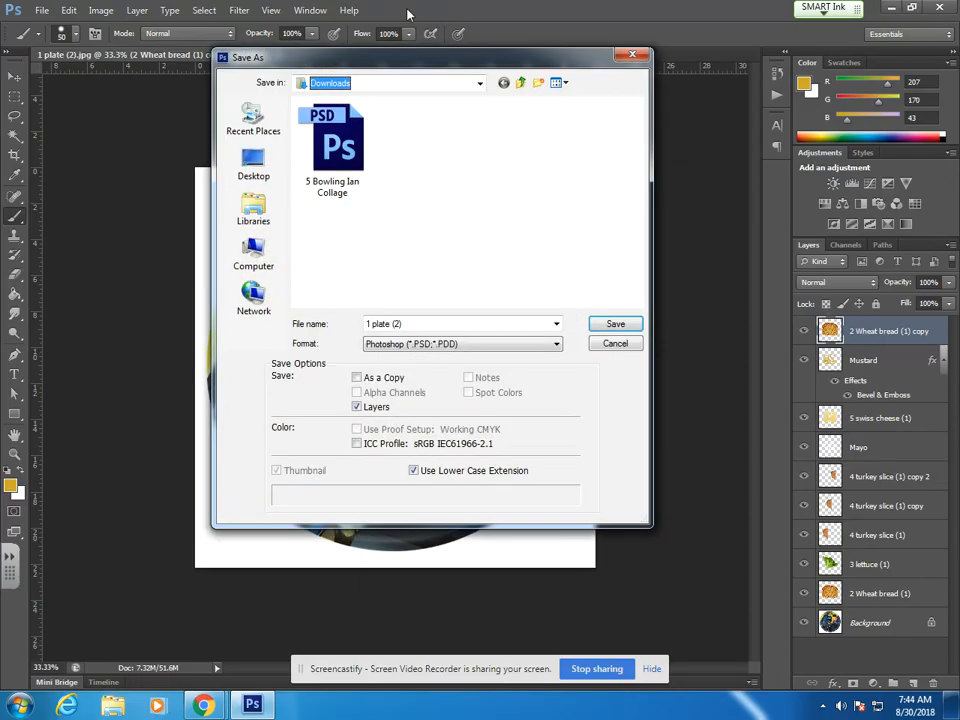
{"action": "left_click_drag", "start_coordinate": [450, 67], "coordinate": [521, 41]}
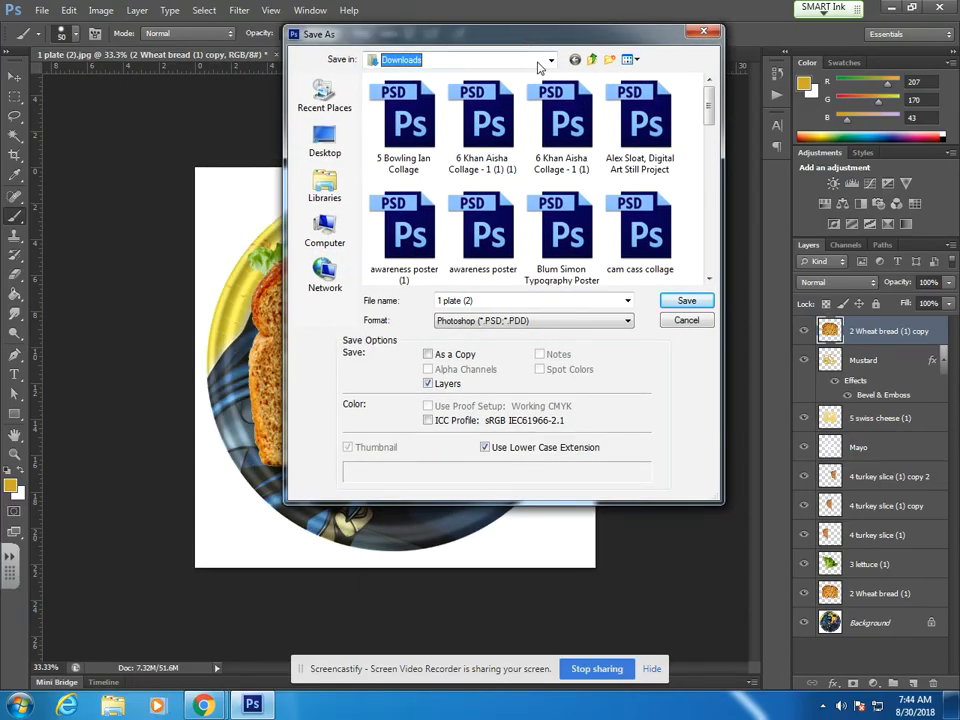
{"action": "left_click", "coordinate": [325, 240]}
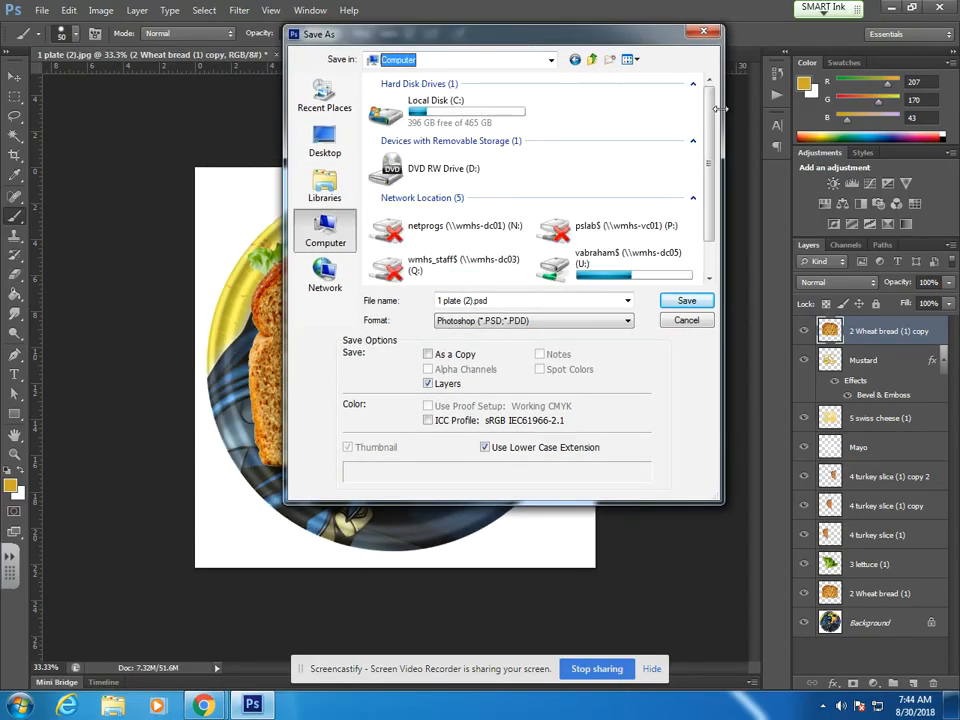
{"action": "scroll", "coordinate": [645, 205], "scroll_direction": "down", "scroll_amount": 2}
{"action": "double_click", "coordinate": [610, 218]}
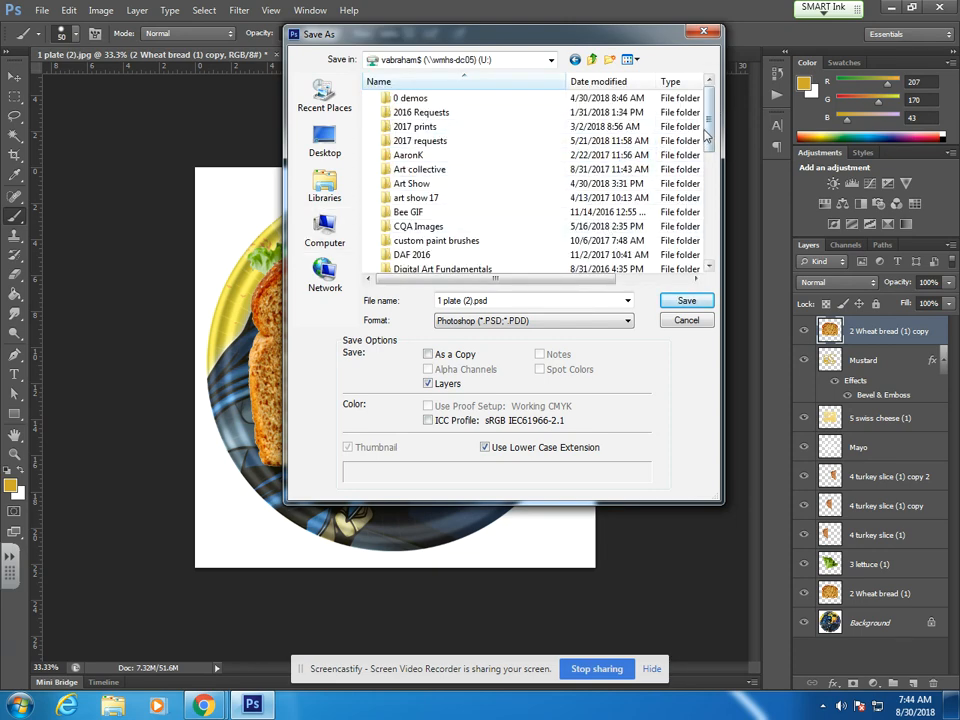
{"action": "scroll", "coordinate": [708, 148], "scroll_direction": "down", "scroll_amount": 1}
{"action": "scroll", "coordinate": [708, 148], "scroll_direction": "down", "scroll_amount": 3}
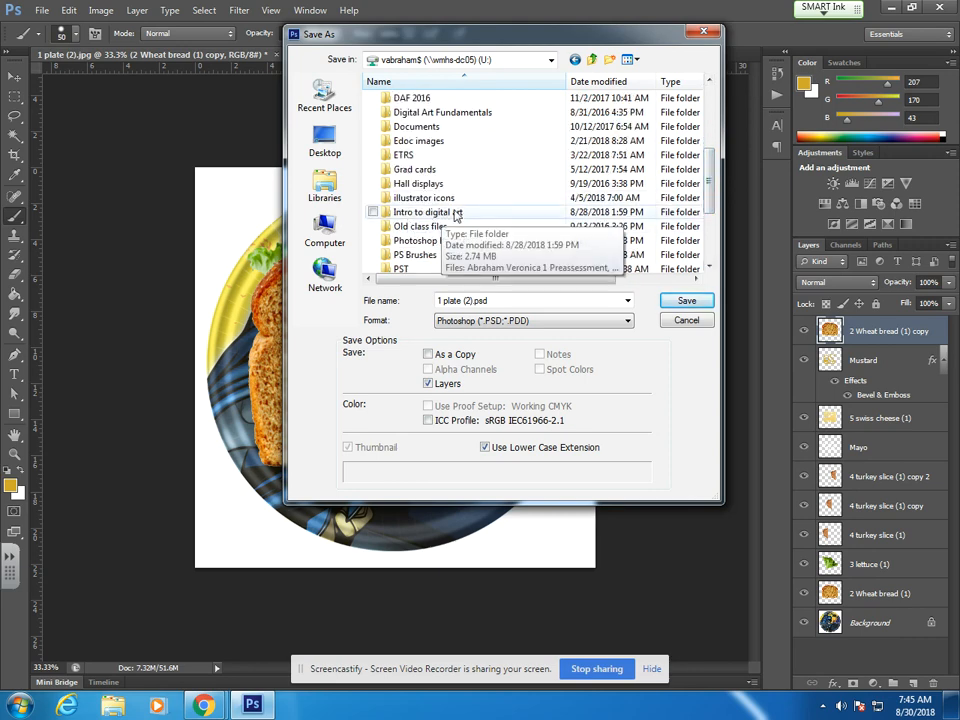
- Name the file Photoshop sandwich.psd
{"action": "left_click", "coordinate": [474, 300]}
{"action": "left_click", "coordinate": [451, 300]}
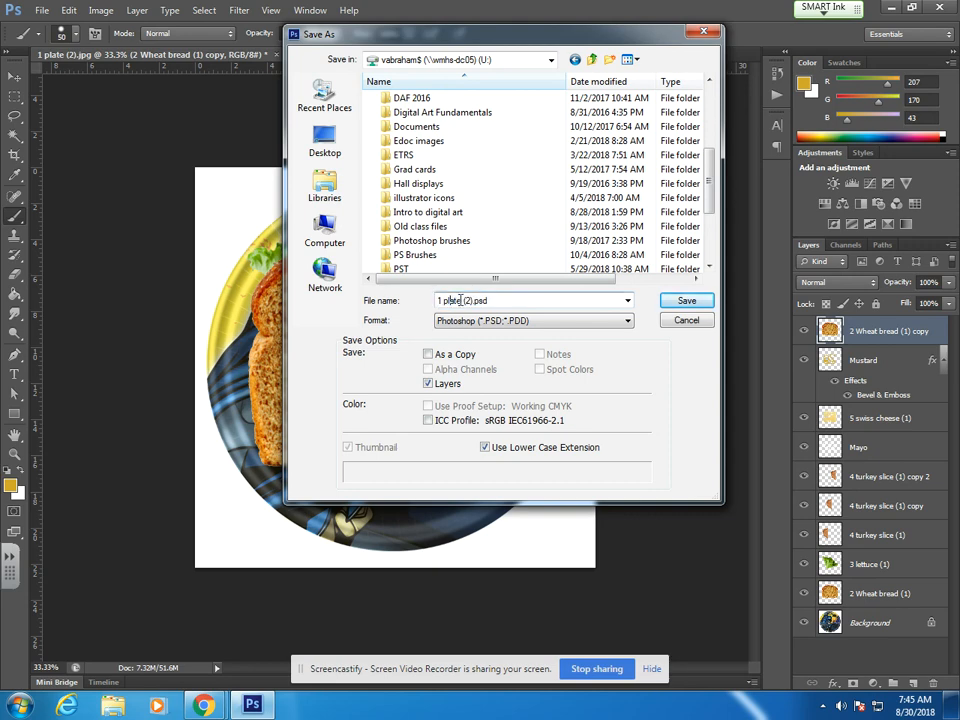
{"action": "left_click_drag", "start_coordinate": [467, 300], "coordinate": [418, 305]}
{"action": "type", "text": "Phi"}
{"action": "type", "text": "toshop s"}
{"action": "type", "text": "andwich"}
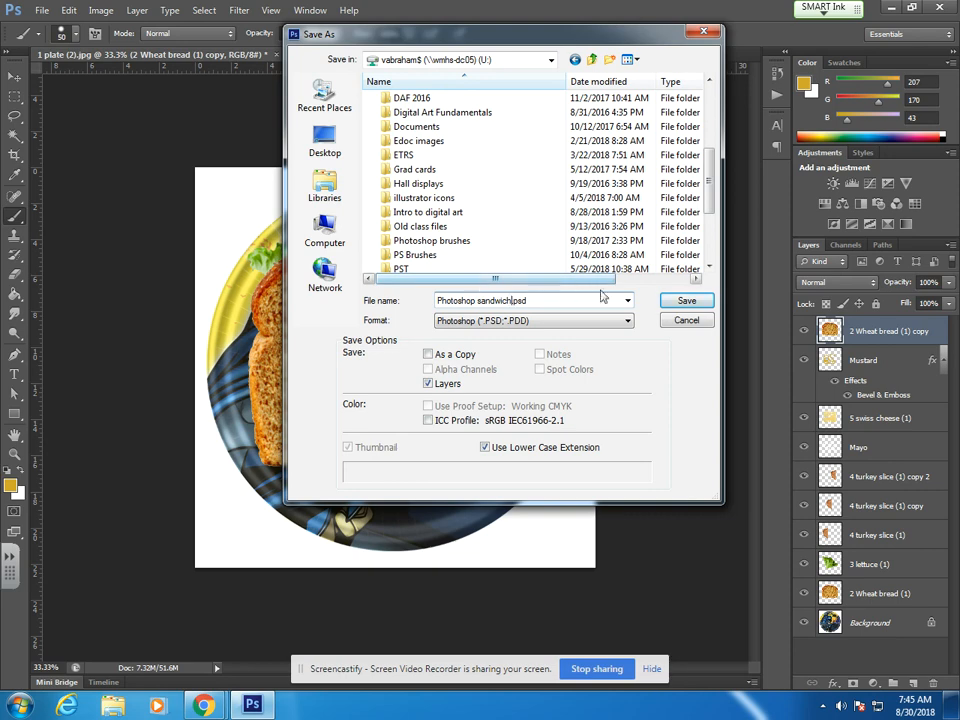
- Save the PSD into the Intro to digital art folder with Maximize Compatibility on
{"action": "left_click", "coordinate": [514, 214]}
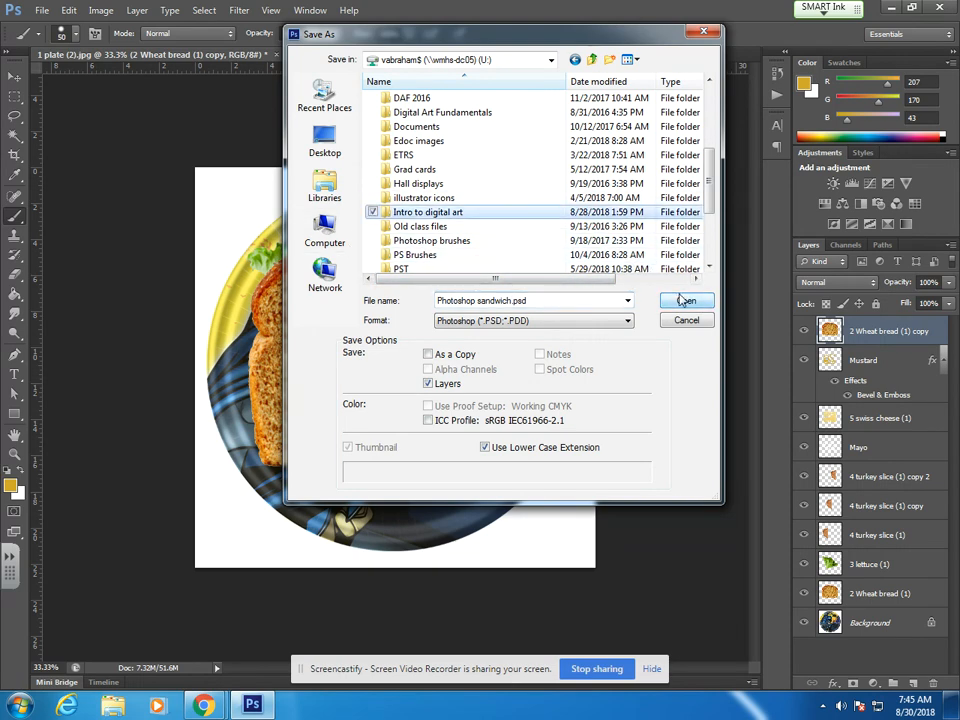
{"action": "left_click", "coordinate": [684, 301]}
{"action": "left_click", "coordinate": [684, 301]}
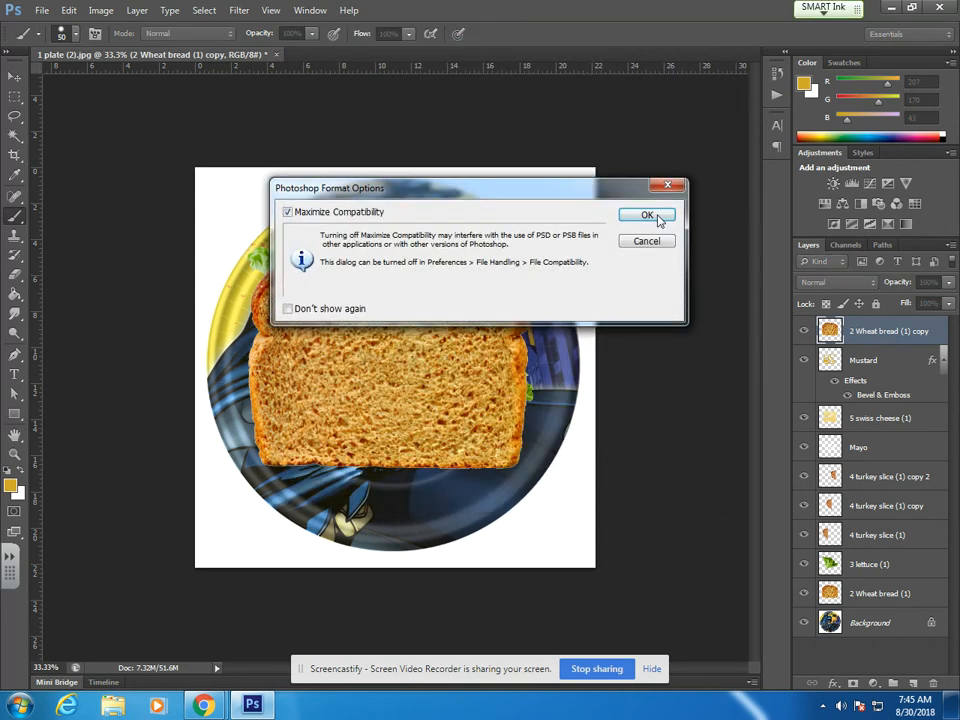
{"action": "left_click", "coordinate": [642, 216]}
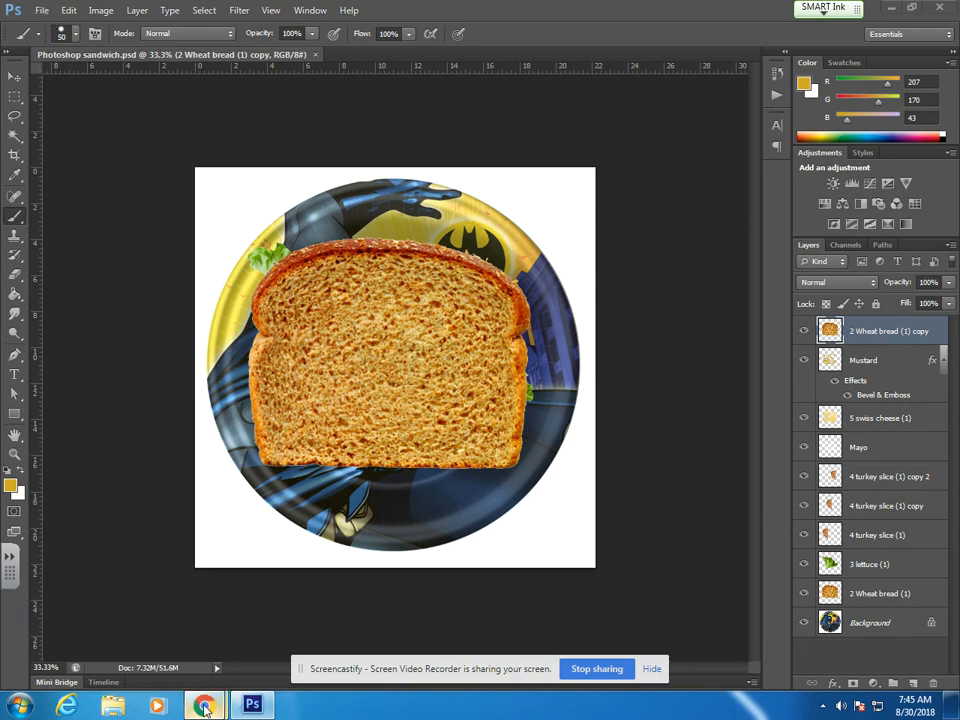
- Switch to Chrome, close the swiss cheese image, and examine the Grading Rubric in the Lesson 02 (Photoshop Sandwich) document
{"action": "mouse_move", "coordinate": [204, 704]}
{"action": "left_click", "coordinate": [178, 643]}
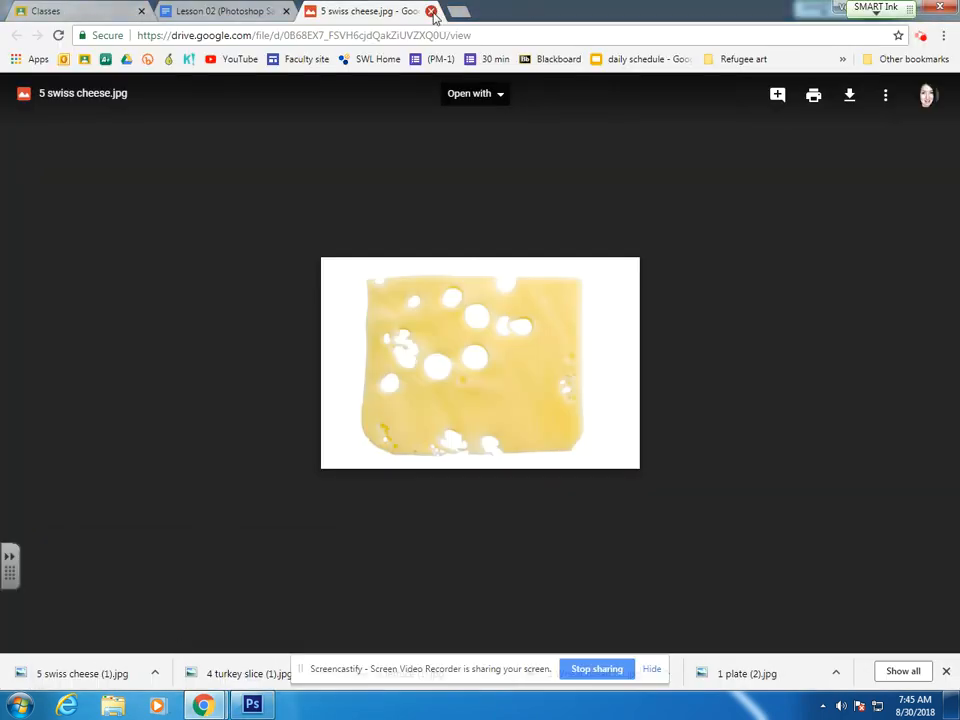
{"action": "left_click", "coordinate": [222, 8]}
{"action": "scroll", "coordinate": [454, 519], "scroll_direction": "down", "scroll_amount": 2}
{"action": "left_click", "coordinate": [200, 436]}
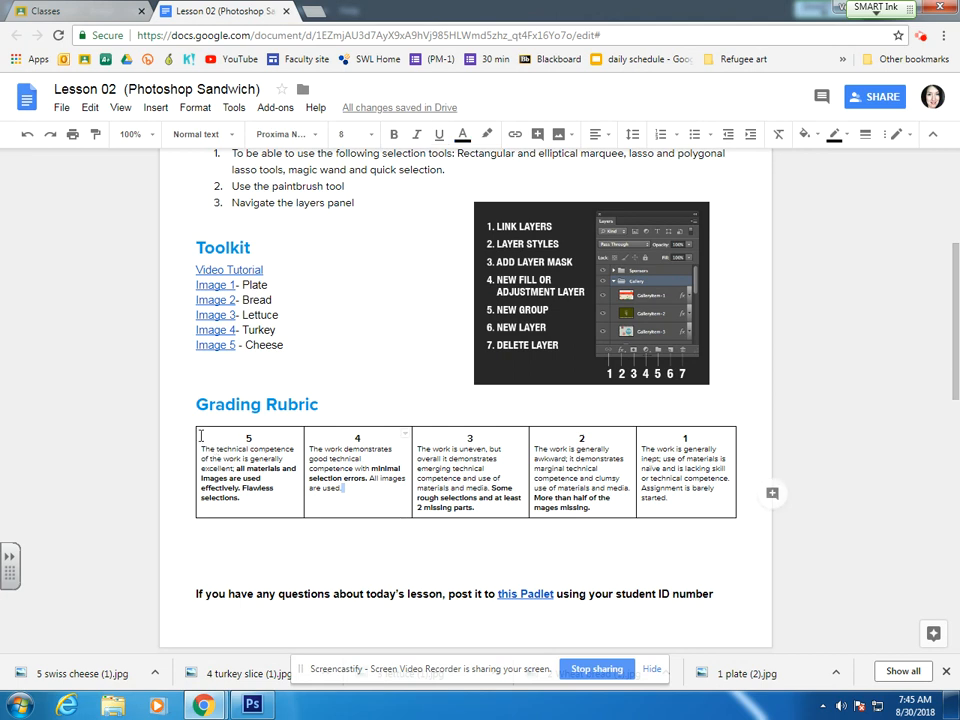
{"action": "left_click_drag", "start_coordinate": [200, 436], "coordinate": [808, 513]}
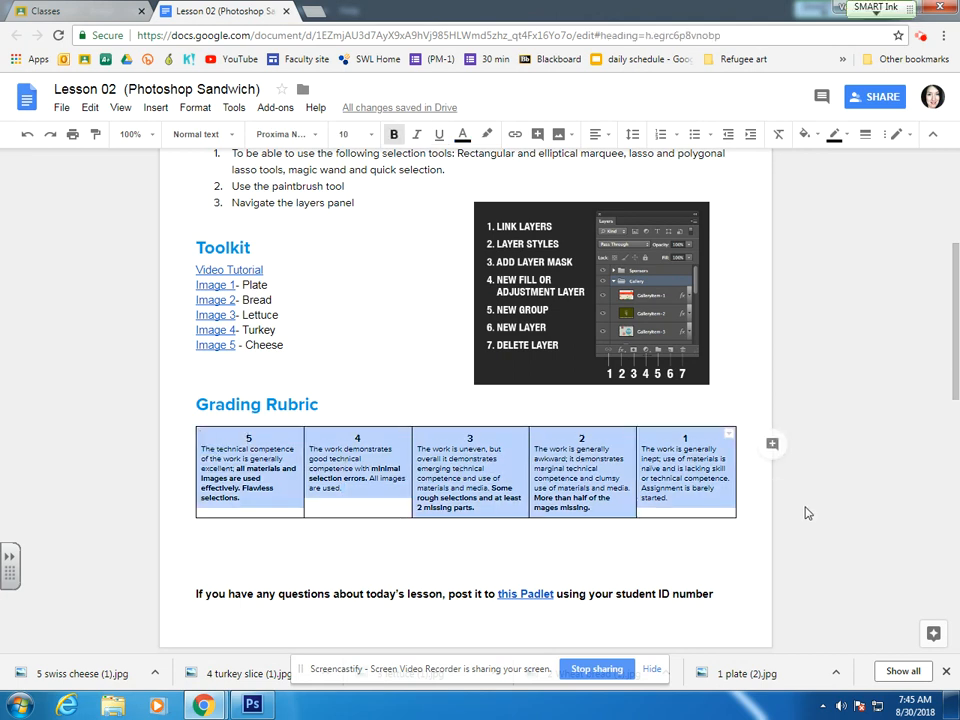
{"action": "left_click", "coordinate": [290, 451]}
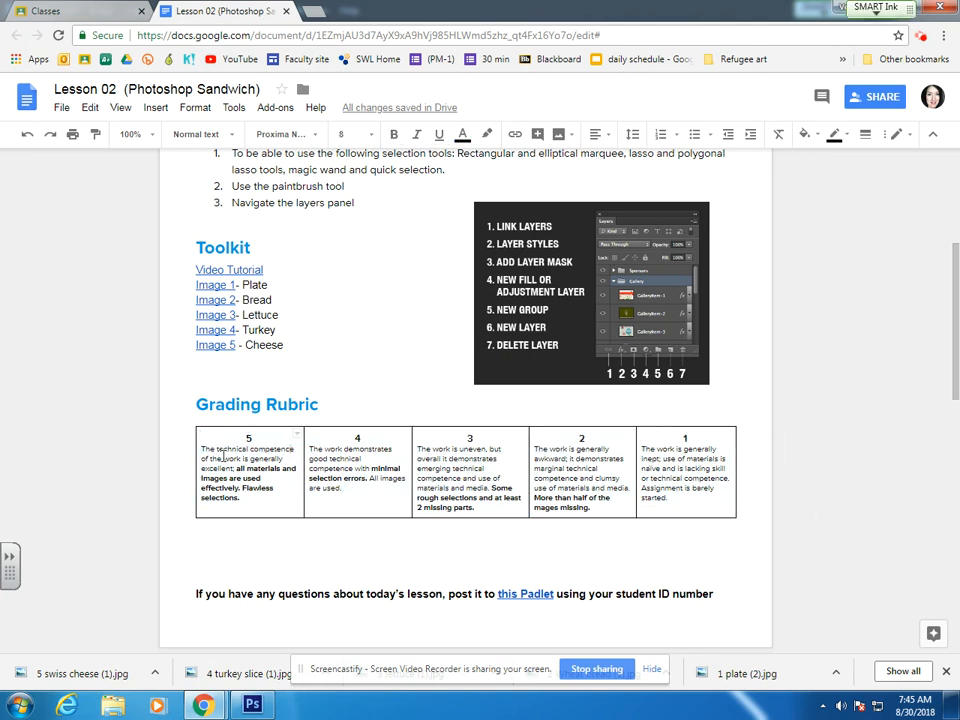
{"action": "left_click_drag", "start_coordinate": [196, 452], "coordinate": [653, 542]}
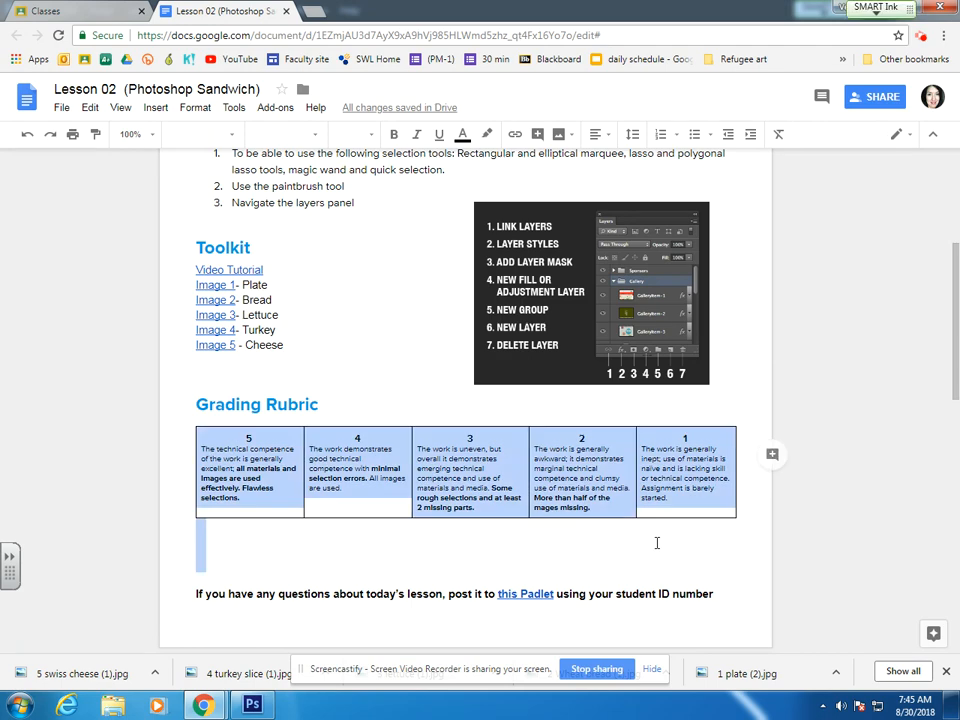